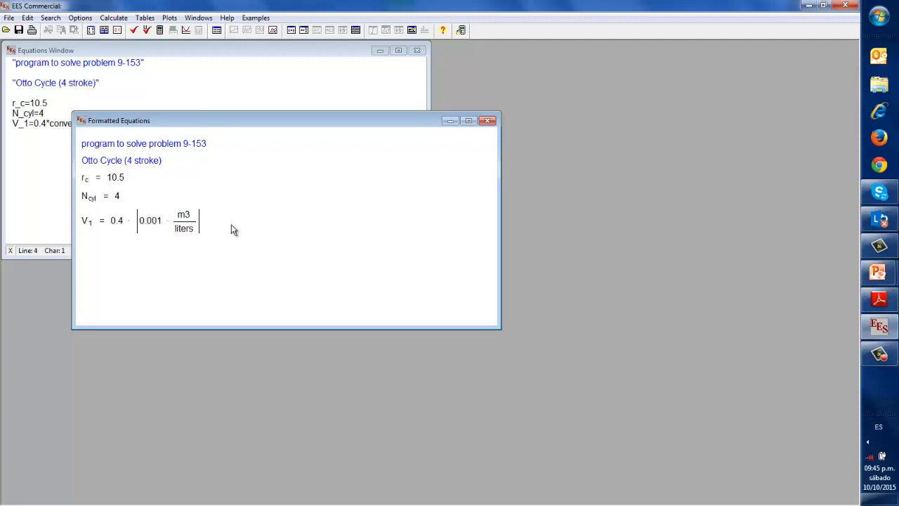
# Step: Close the formatted equations view and add the equation W_dot_net=45 below the V_1 line
pyautogui.click(486, 120)
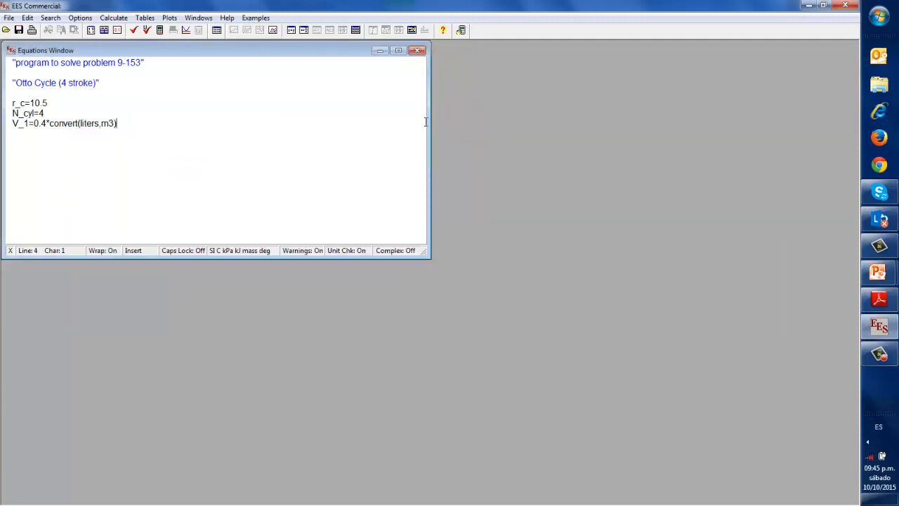
pyautogui.click(147, 125)
pyautogui.press('Return')
pyautogui.write('W:')
pyautogui.write('_net')
pyautogui.press('BackSpace')
pyautogui.press('BackSpace')
pyautogui.press('BackSpace')
pyautogui.write('dot_net=45')
# Step: Add the temperature equations T1=310 and T3=2100 on separate lines below W_dot_net
pyautogui.click(57, 139)
pyautogui.click(54, 114)
pyautogui.click(109, 135)
pyautogui.press('Return')
pyautogui.write('T1=2')
pyautogui.press('BackSpace')
pyautogui.write('31')
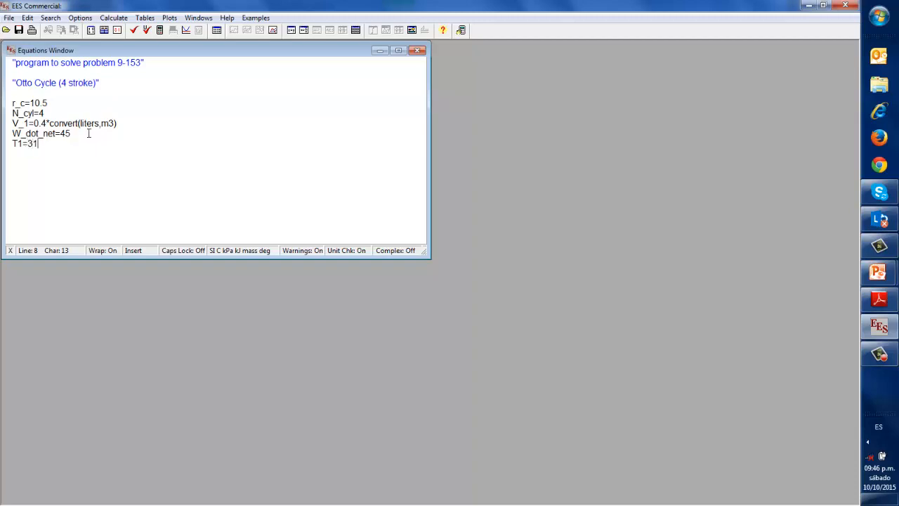
pyautogui.write('0 T')
pyautogui.write('2')
pyautogui.press('BackSpace')
pyautogui.write('3')
pyautogui.write('11')
pyautogui.press('BackSpace')
pyautogui.press('BackSpace')
pyautogui.write('2100')
# Step: Change the temperature units in the unit system preferences to Kelvin
pyautogui.click(118, 34)
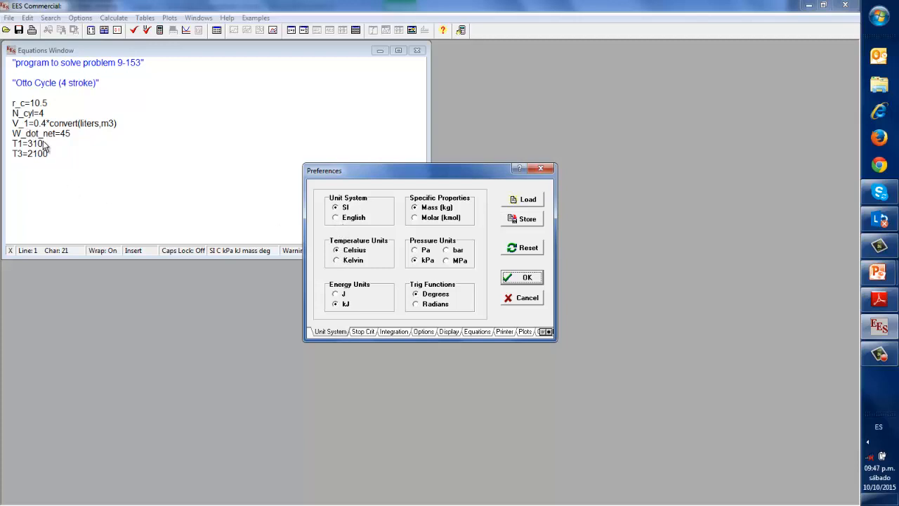
pyautogui.click(337, 261)
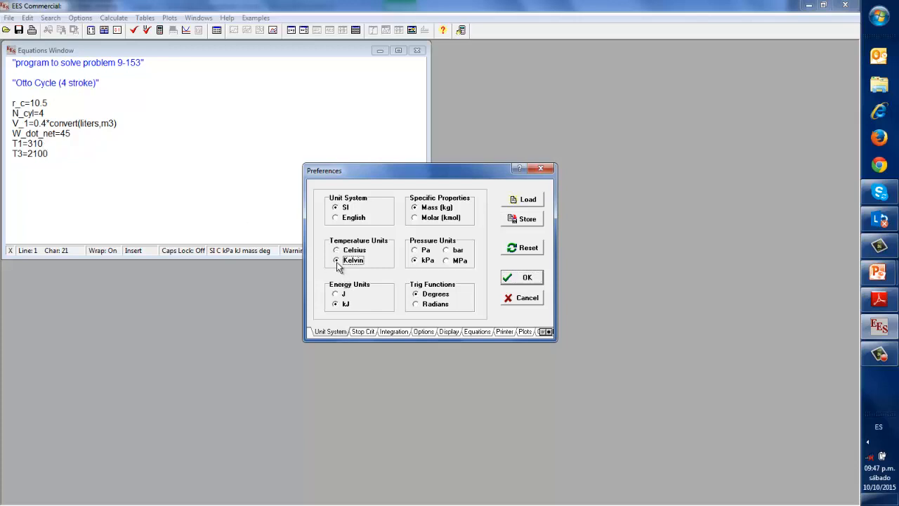
pyautogui.click(520, 279)
pyautogui.click(49, 154)
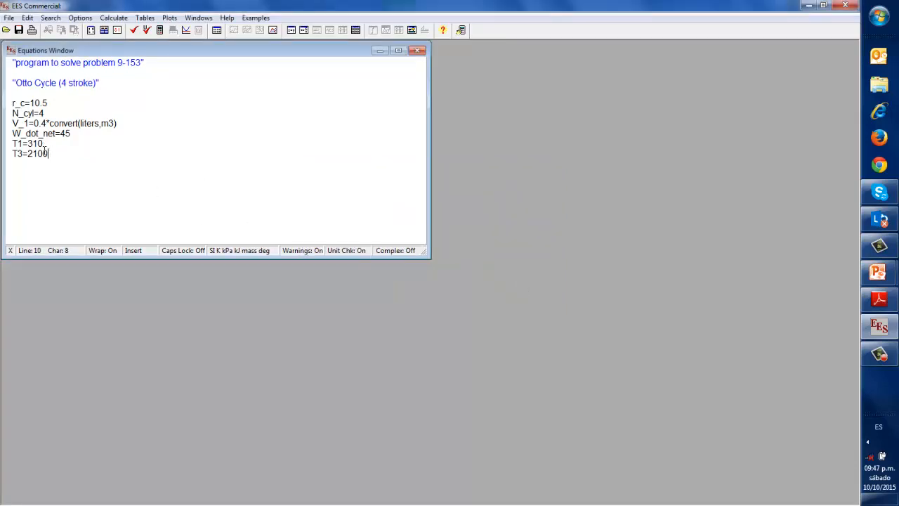
# Step: Add the equation P1=98 below T3 and check the pressure units in the unit system preferences
pyautogui.click(42, 144)
pyautogui.click(46, 151)
pyautogui.click(53, 156)
pyautogui.write('"')
pyautogui.press('BackSpace')
pyautogui.press('BackSpace')
pyautogui.write('P1=98')
pyautogui.click(117, 29)
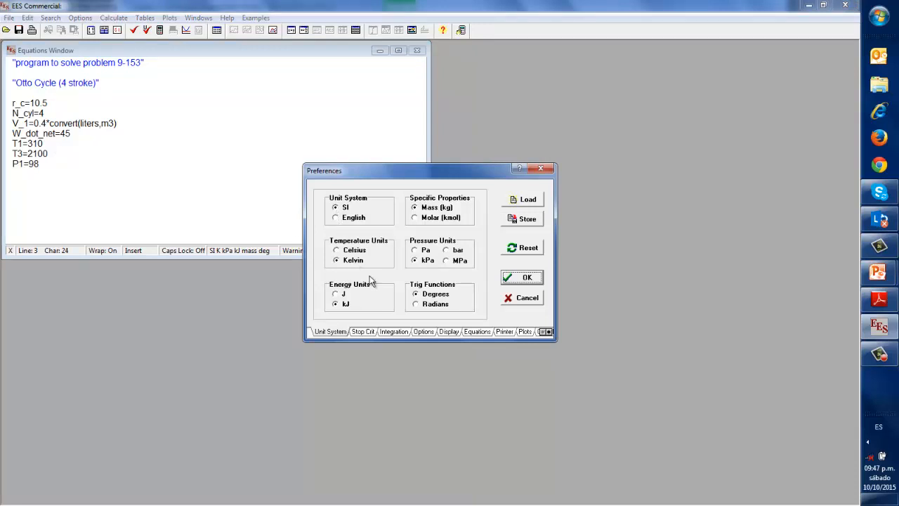
pyautogui.click(527, 278)
# Step: Add a "State 1" comment below the inputs and move the P1=98 and T1=310 lines beneath it
pyautogui.press('Return')
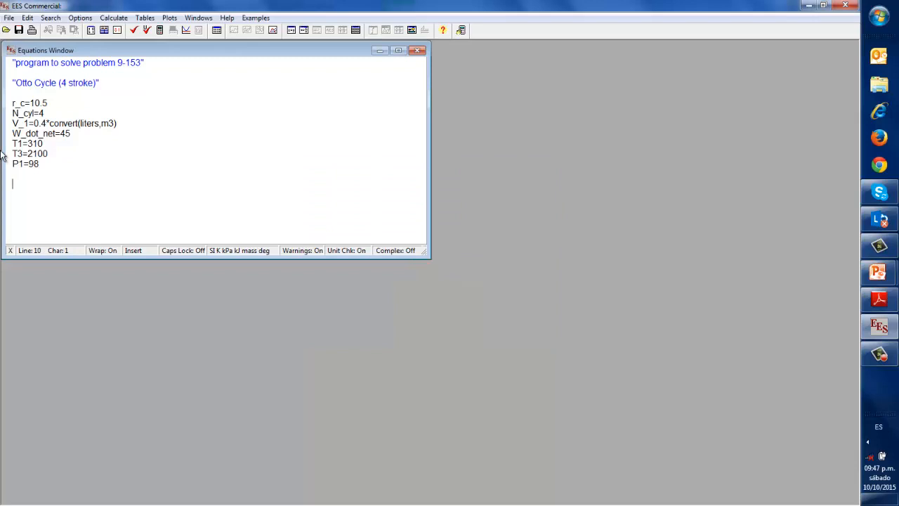
pyautogui.write('"State 1"')
pyautogui.click(55, 166)
pyautogui.moveTo(43, 164); pyautogui.dragTo(25, 197)
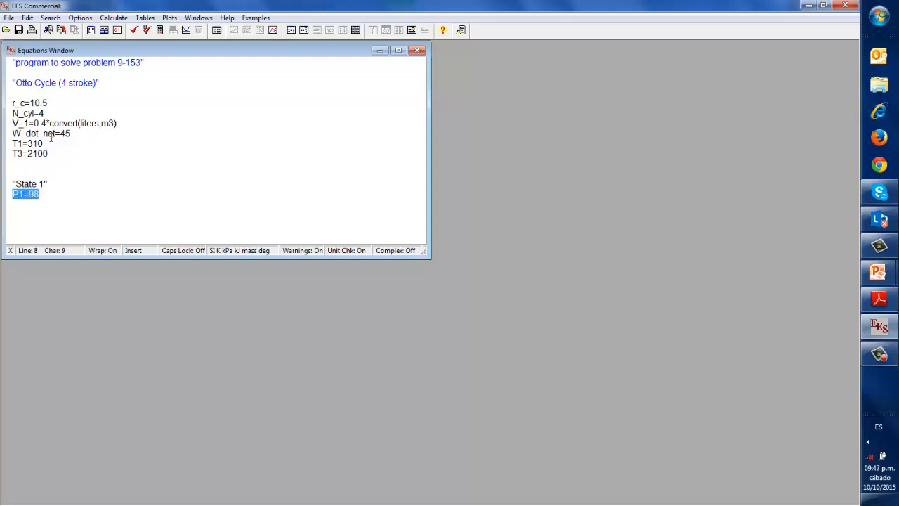
pyautogui.moveTo(14, 153); pyautogui.dragTo(51, 201)
pyautogui.click(51, 201)
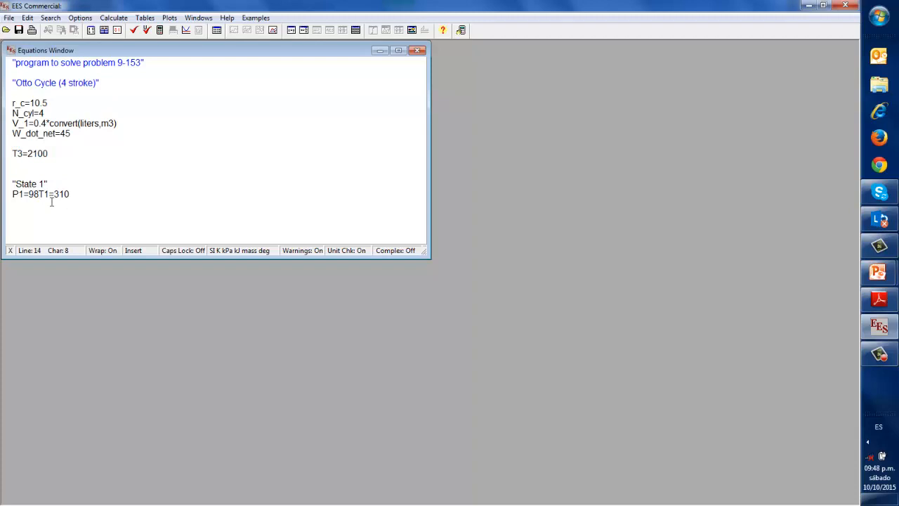
pyautogui.press('Return')
# Step: Insert the ideal-gas air internal energy function for state 1 as u1=IntEnergy(Air,T=T1)
pyautogui.click(105, 31)
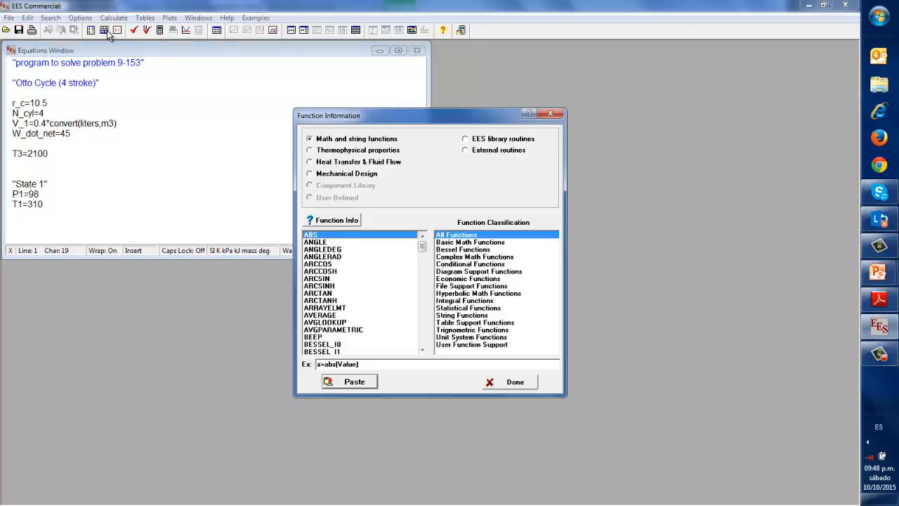
pyautogui.click(310, 151)
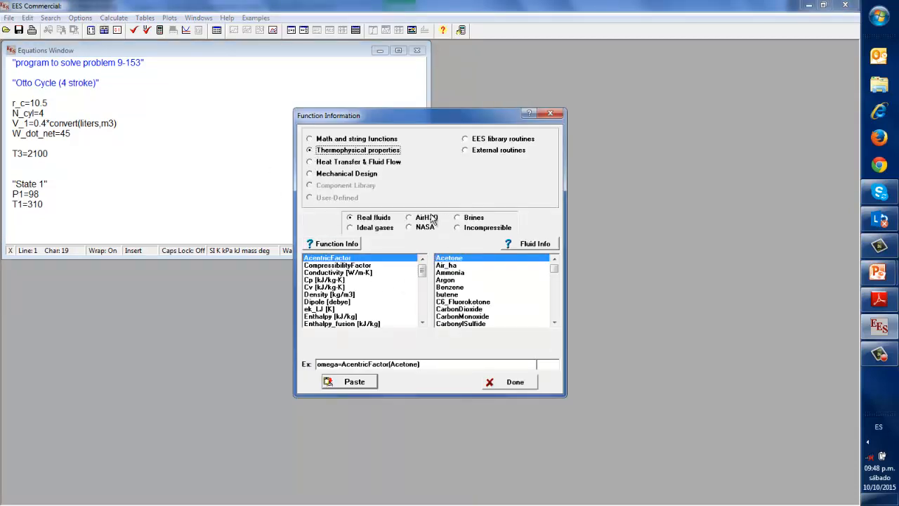
pyautogui.click(359, 228)
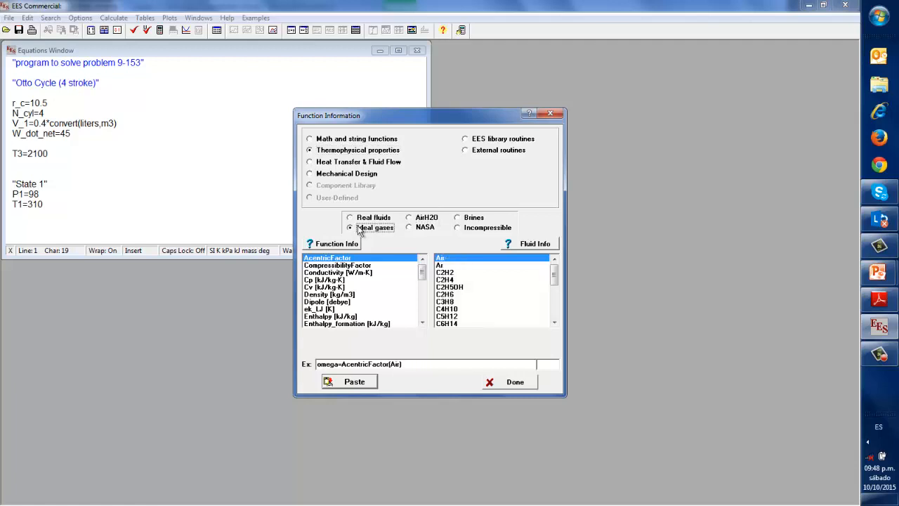
pyautogui.click(442, 259)
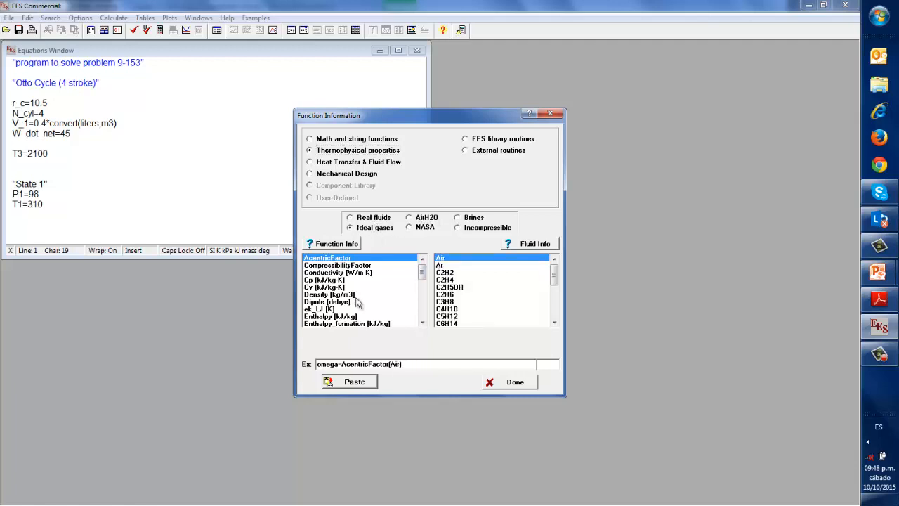
pyautogui.moveTo(421, 274); pyautogui.dragTo(421, 291)
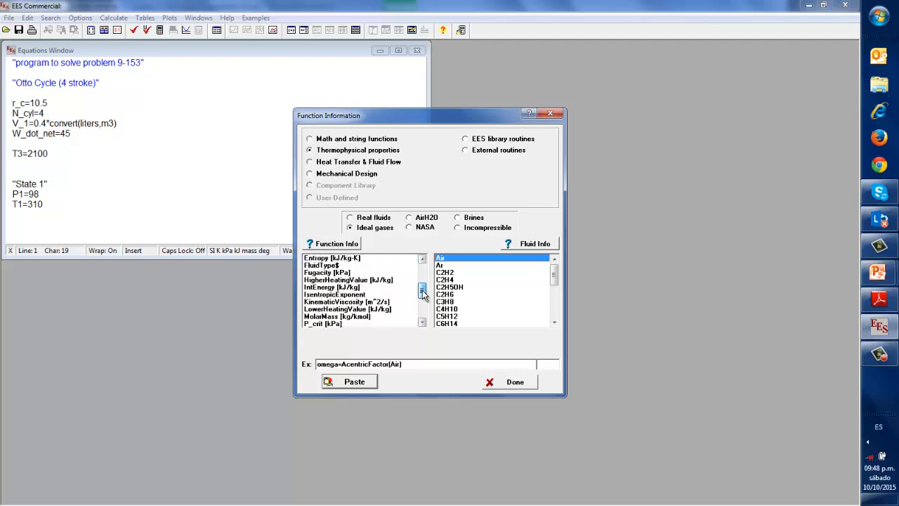
pyautogui.click(334, 288)
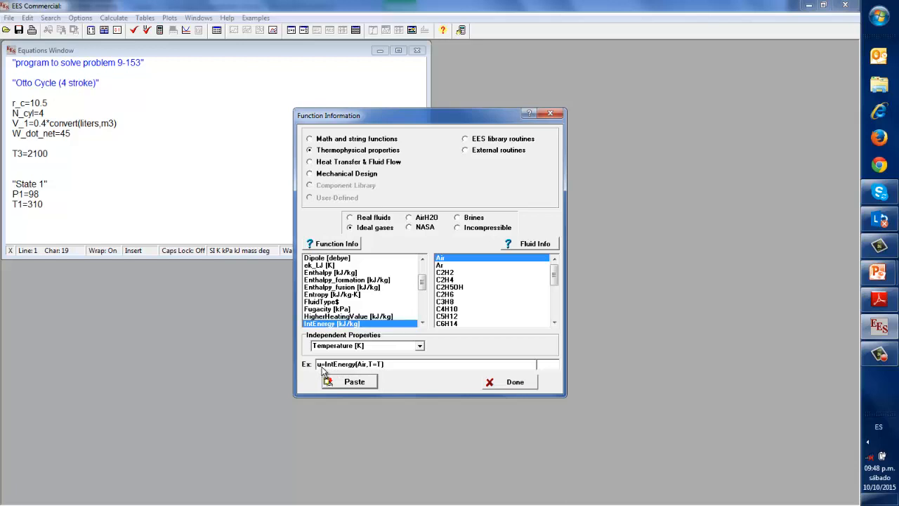
pyautogui.write('1')
pyautogui.write('1')
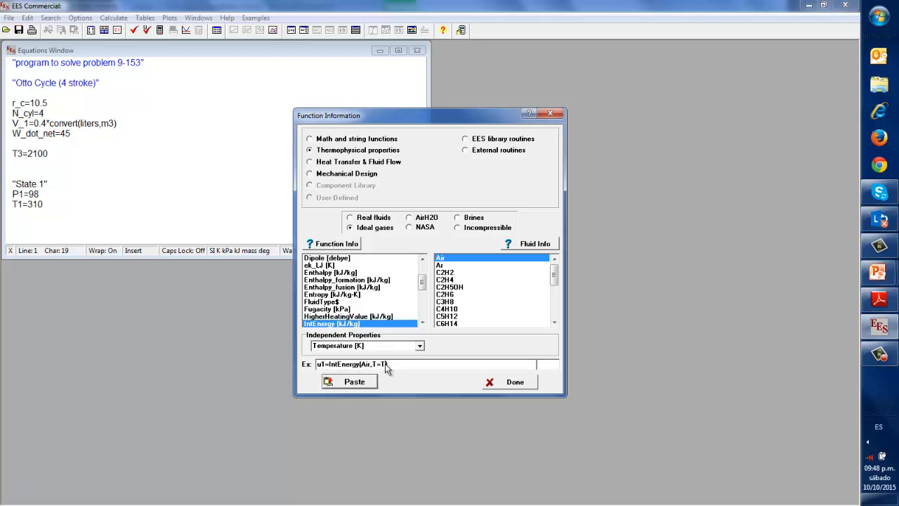
pyautogui.click(351, 385)
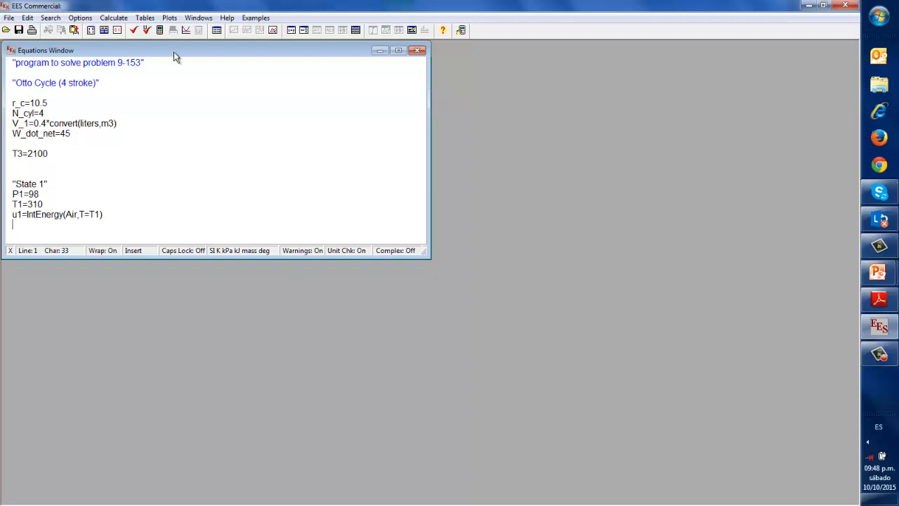
# Step: Insert the ideal-gas air specific volume function for state 1 as v1=Volume(Air,T=T1,P=P1)
pyautogui.click(104, 30)
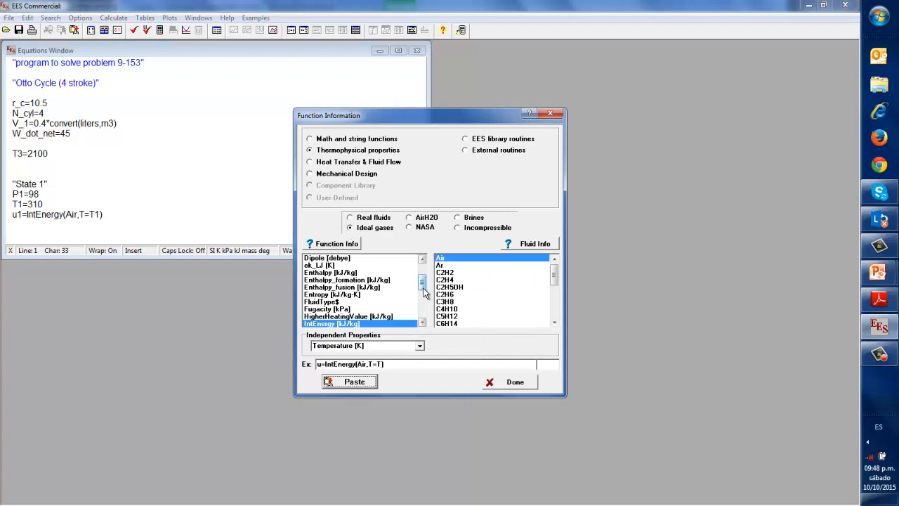
pyautogui.moveTo(423, 284); pyautogui.dragTo(424, 318)
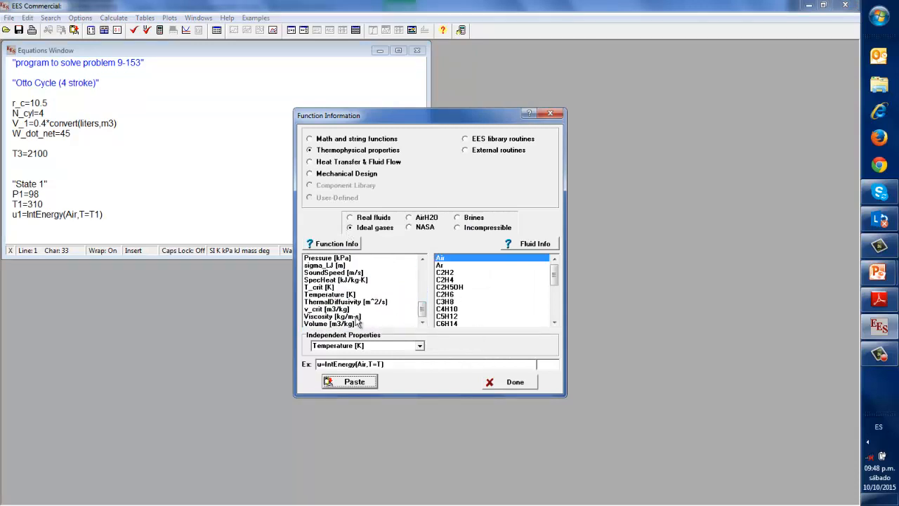
pyautogui.click(332, 323)
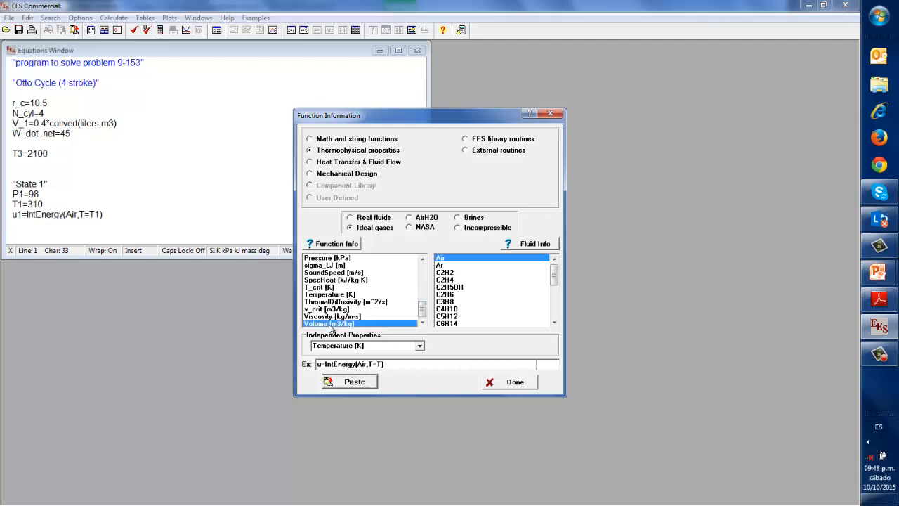
pyautogui.click(321, 364)
pyautogui.write('1')
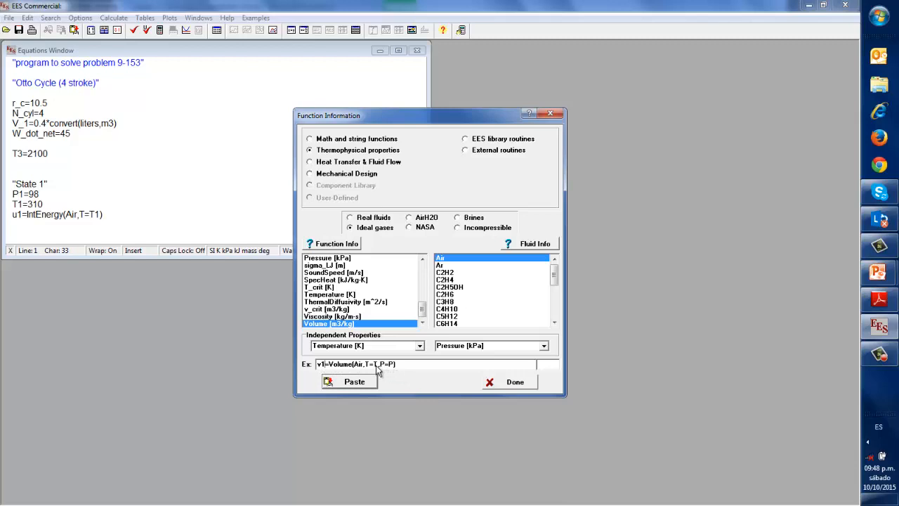
pyautogui.click(377, 365)
pyautogui.write('1')
pyautogui.click(397, 367)
pyautogui.write('1')
pyautogui.click(347, 384)
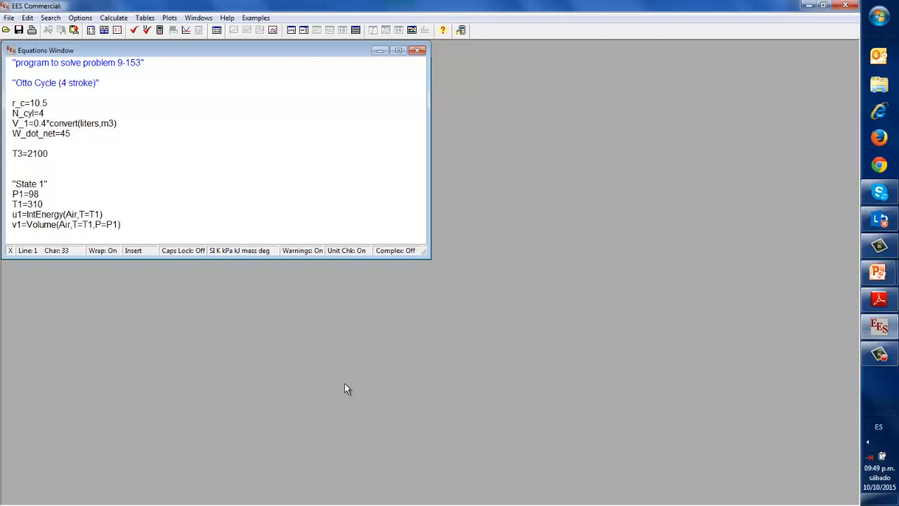
# Step: Insert the ideal-gas air entropy function for state 1 as s1=Entropy(Air,T=T1,P=P1)
pyautogui.press('Return')
pyautogui.write('s')
pyautogui.press('BackSpace')
pyautogui.click(105, 31)
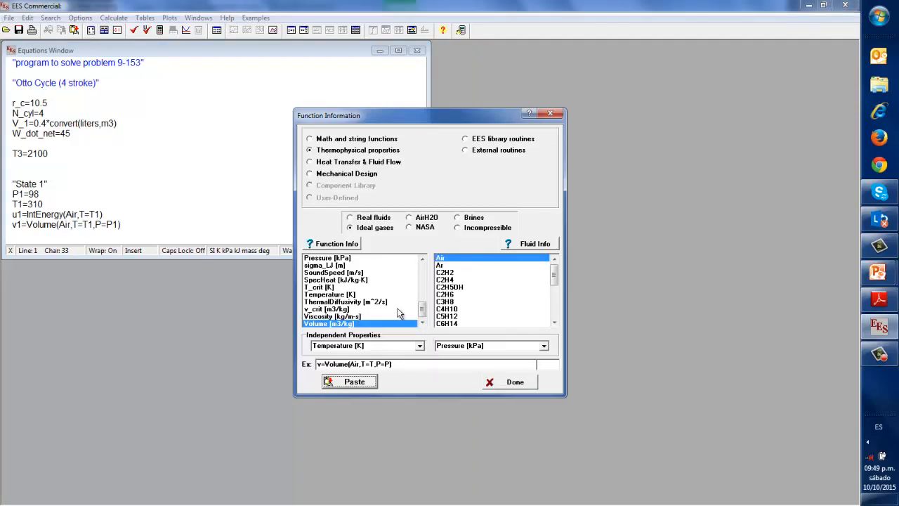
pyautogui.scroll(3, 419, 266)
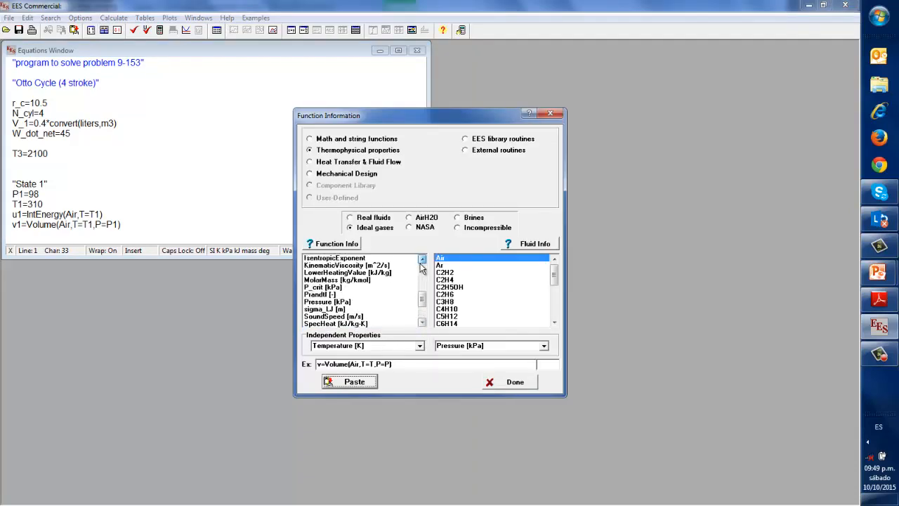
pyautogui.click(421, 261)
pyautogui.click(421, 261)
pyautogui.click(421, 261)
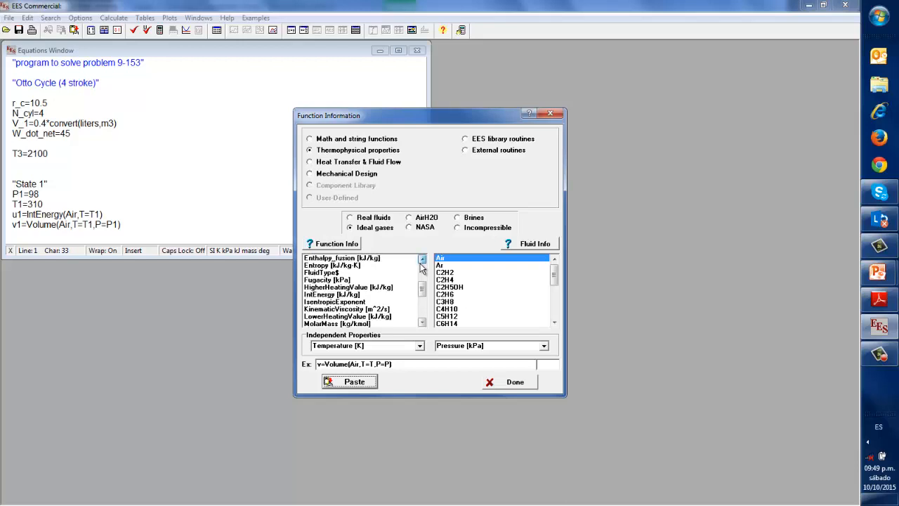
pyautogui.click(358, 266)
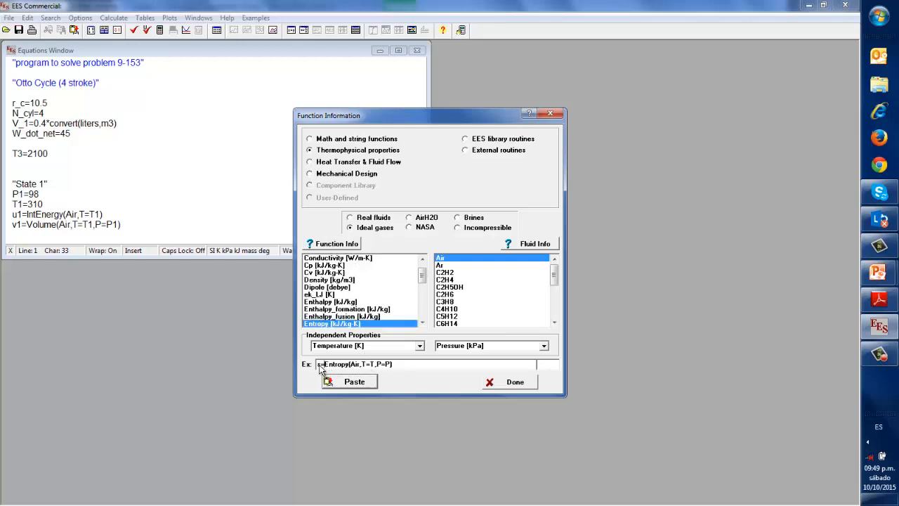
pyautogui.write('1')
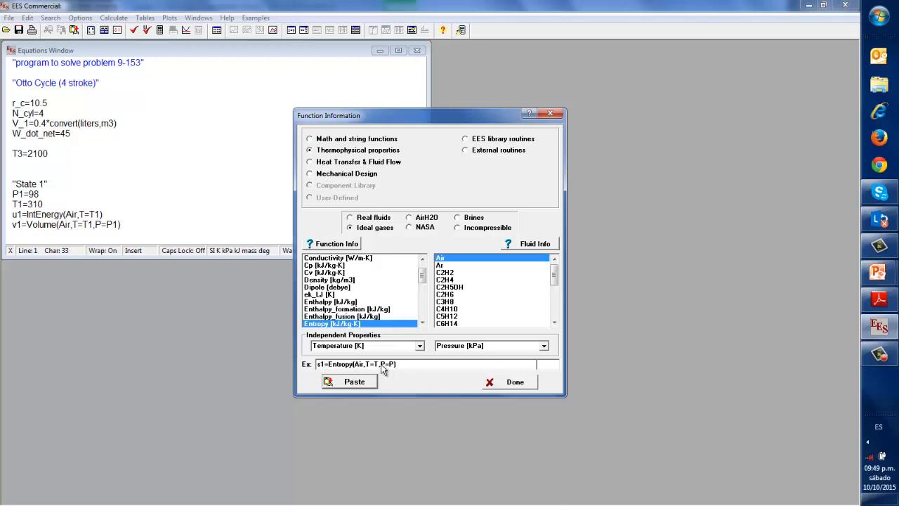
pyautogui.click(377, 364)
pyautogui.write('1')
pyautogui.click(398, 365)
pyautogui.write('1')
pyautogui.click(354, 382)
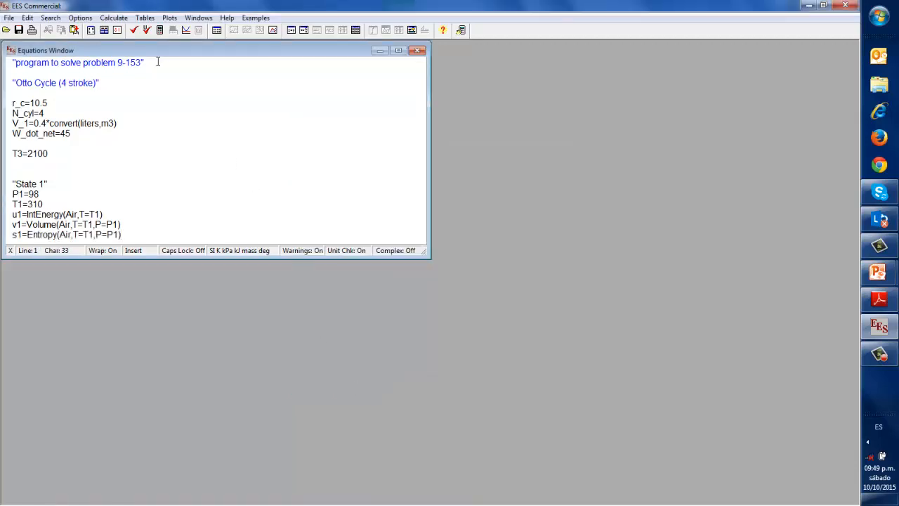
# Step: Solve the equations, review the calculated state 1 properties, and close the solution
pyautogui.click(160, 31)
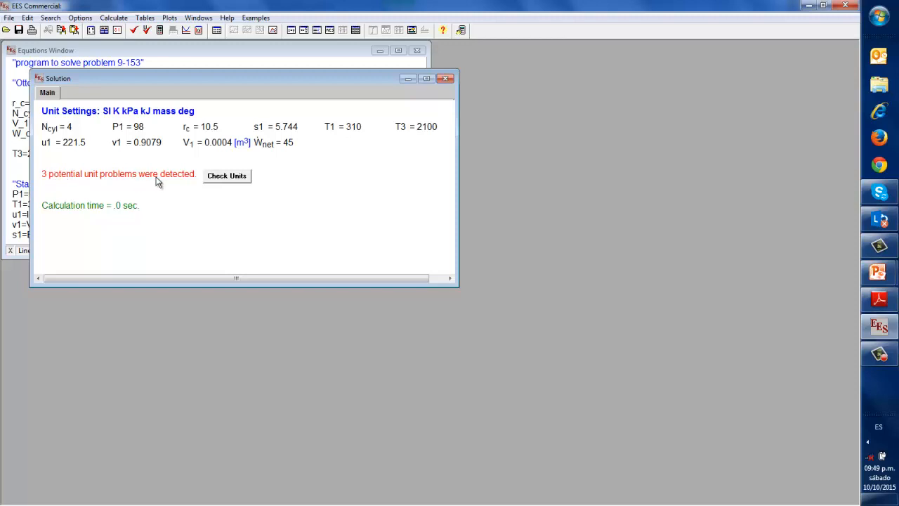
pyautogui.click(448, 81)
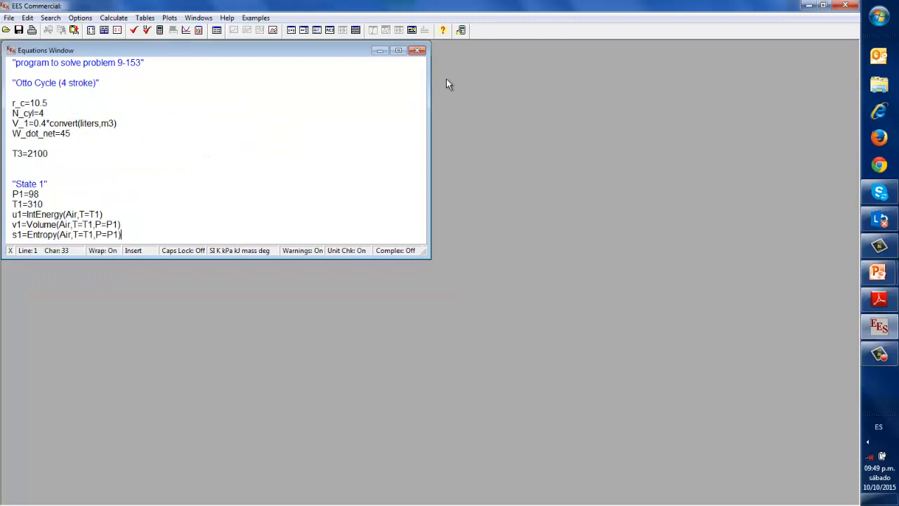
# Step: Add a "State 2" comment below state 1, followed by the equations s1=s2 and v1/v2=r_c
pyautogui.click(138, 235)
pyautogui.press('Return')
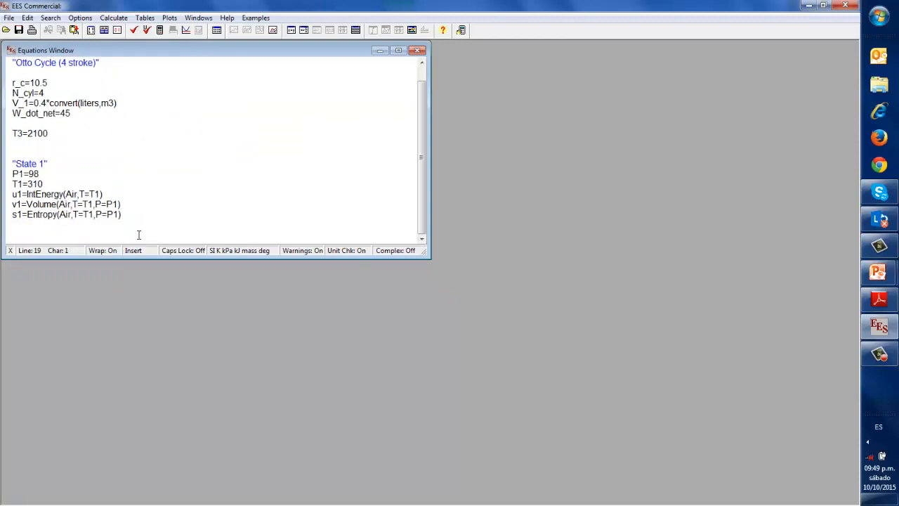
pyautogui.write('"State 2"')
pyautogui.press('Return')
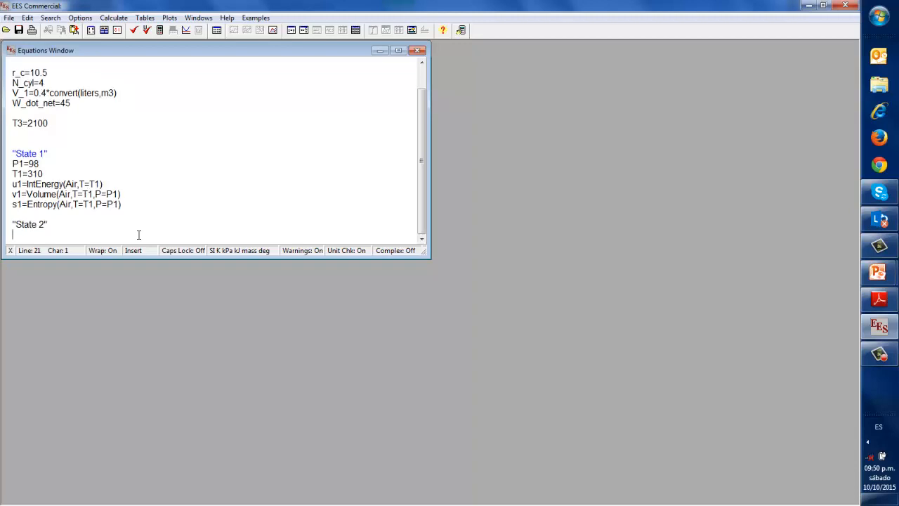
pyautogui.write('s1=s2')
pyautogui.press('Return')
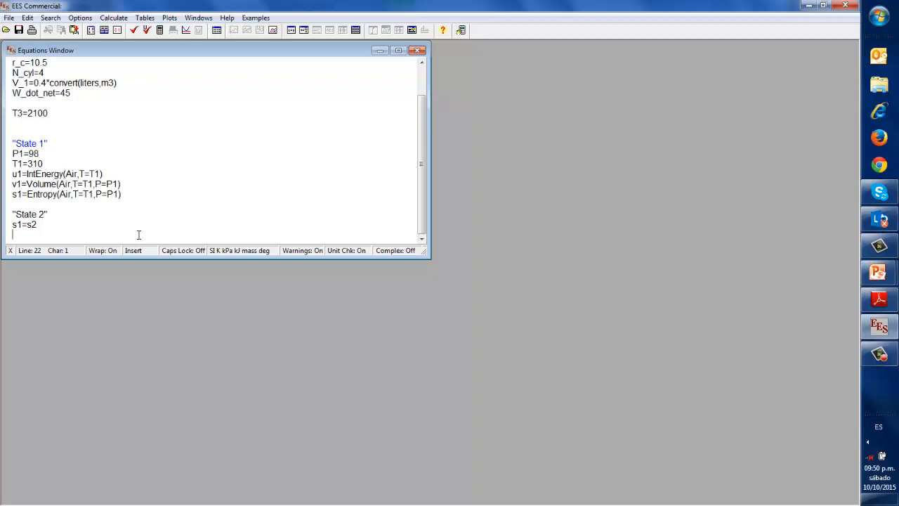
pyautogui.write('v1/v2=r_c')
pyautogui.press('Return')
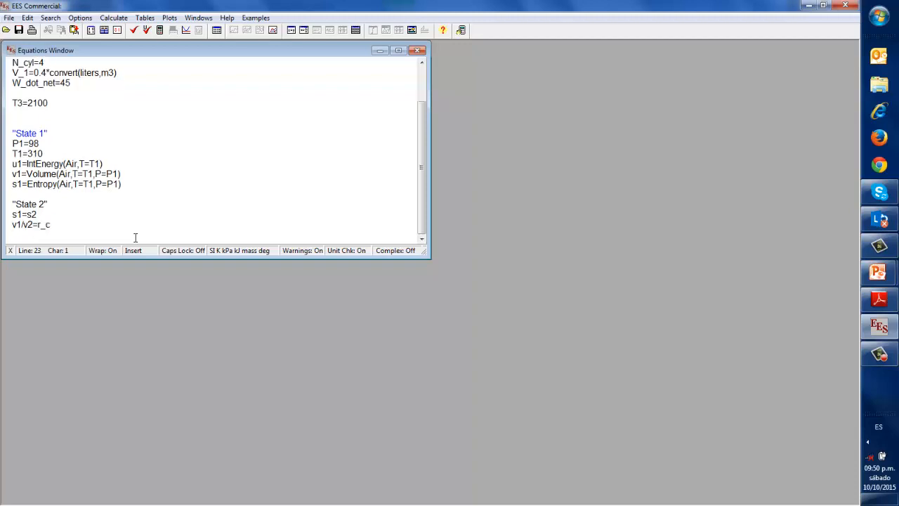
# Step: Insert the ideal-gas air specific volume function for state 2 as v2=Volume(Air,T=T,P=P)
pyautogui.write('v2=')
pyautogui.click(103, 33)
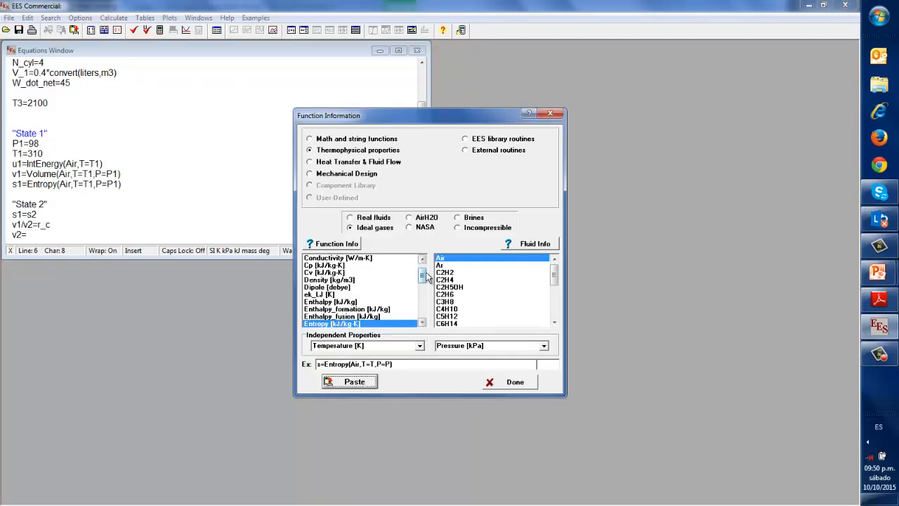
pyautogui.moveTo(422, 276); pyautogui.dragTo(422, 313)
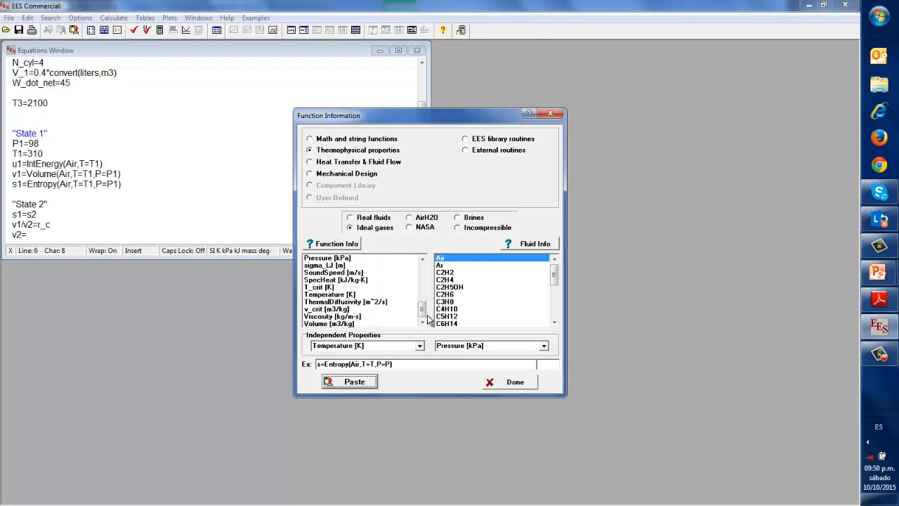
pyautogui.click(348, 324)
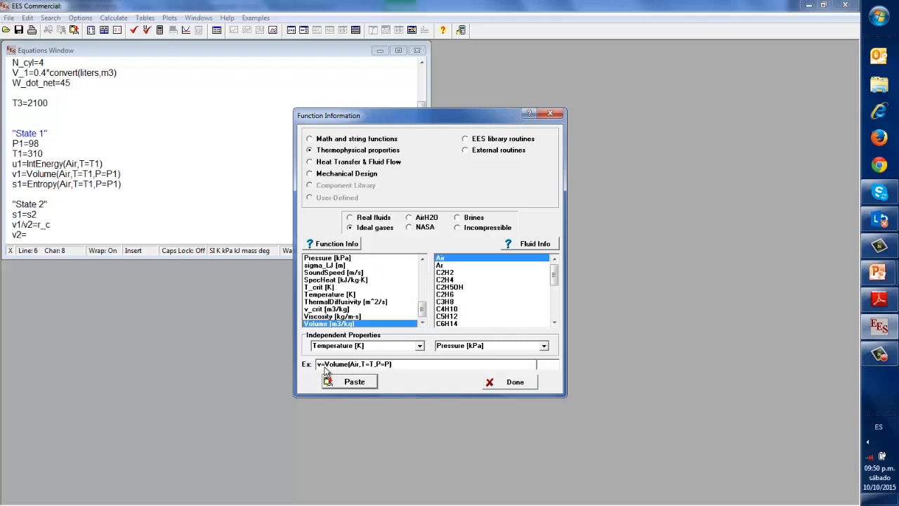
pyautogui.click(324, 365)
pyautogui.press('BackSpace')
pyautogui.press('BackSpace')
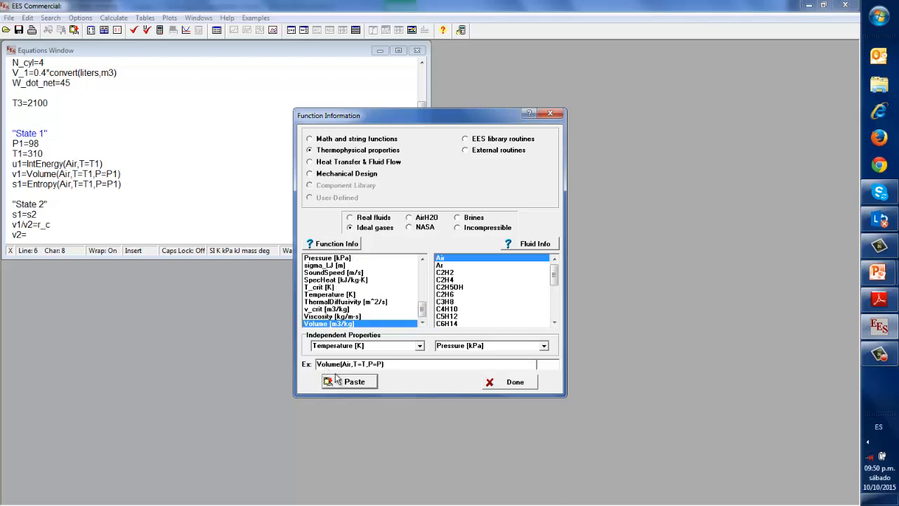
pyautogui.click(338, 386)
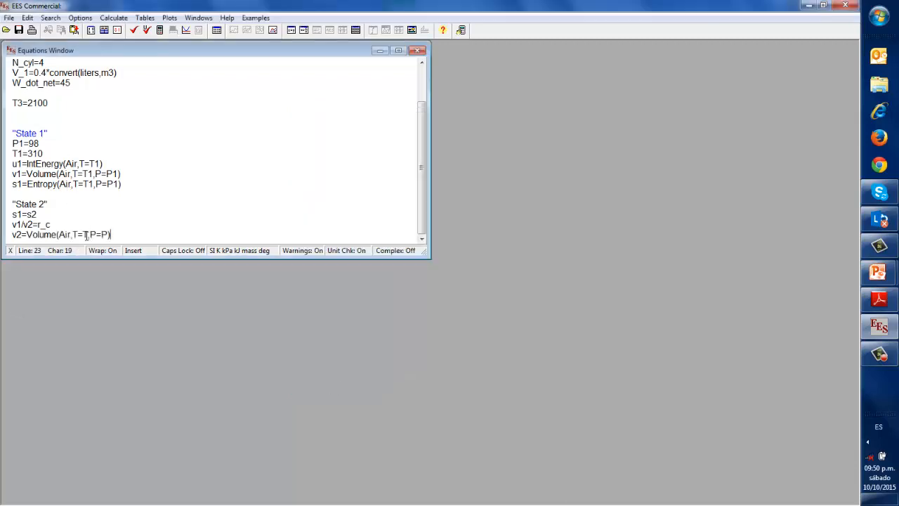
# Step: Replace the temperature argument of the v2 volume function with s=s2
pyautogui.click(82, 234)
pyautogui.click(90, 234)
pyautogui.click(85, 229)
pyautogui.click(89, 234)
pyautogui.moveTo(89, 234); pyautogui.dragTo(73, 232)
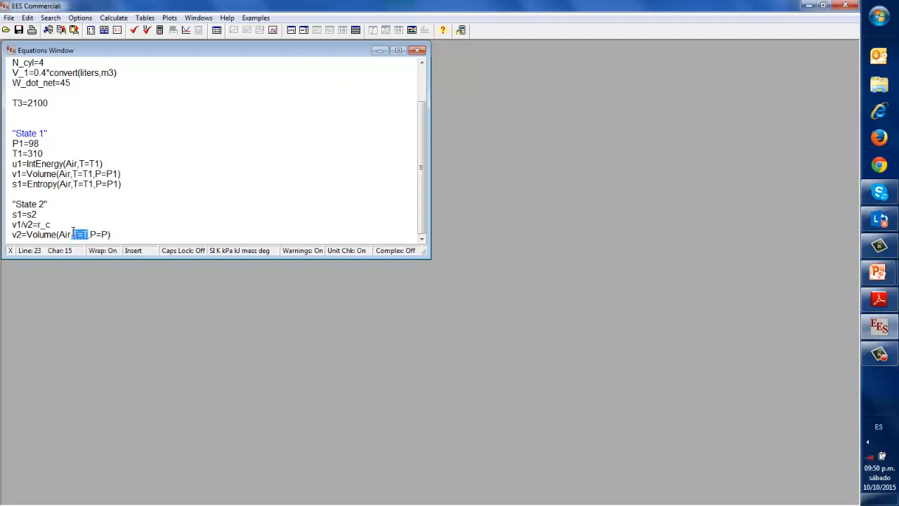
pyautogui.press('BackSpace')
pyautogui.write('s1')
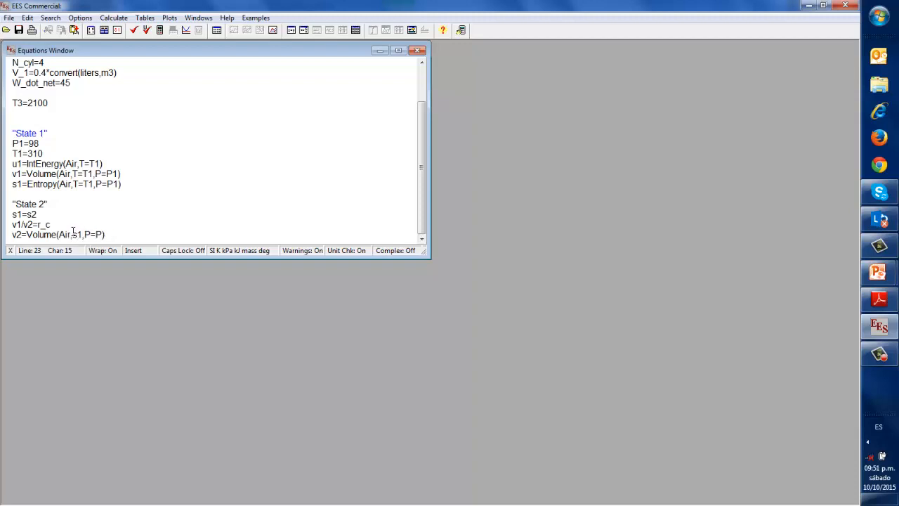
pyautogui.write('=s2')
pyautogui.click(113, 227)
pyautogui.press('BackSpace')
pyautogui.press('BackSpace')
pyautogui.press('BackSpace')
pyautogui.press('BackSpace')
pyautogui.write('=s2')
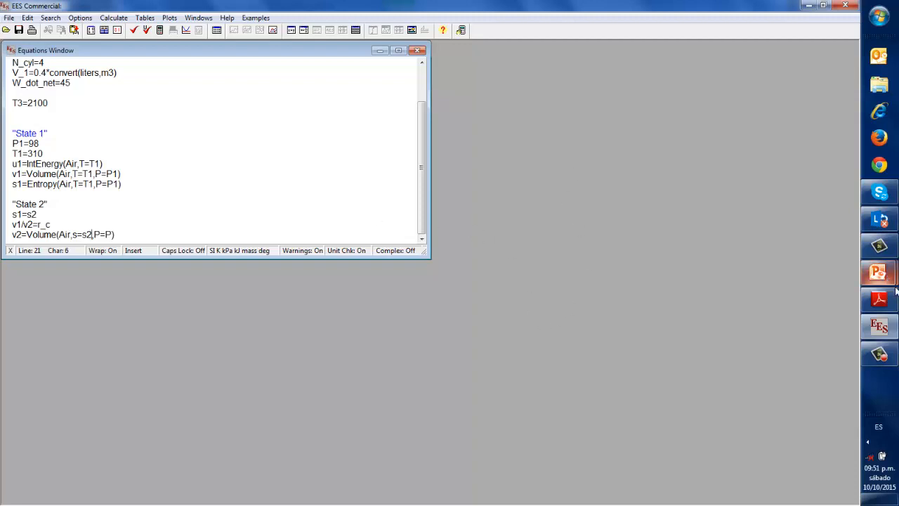
pyautogui.click(878, 355)
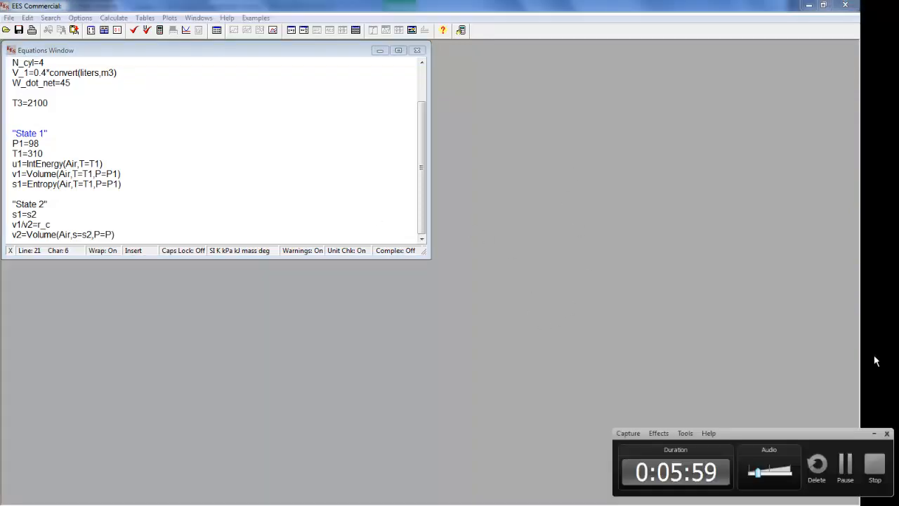
pyautogui.click(844, 463)
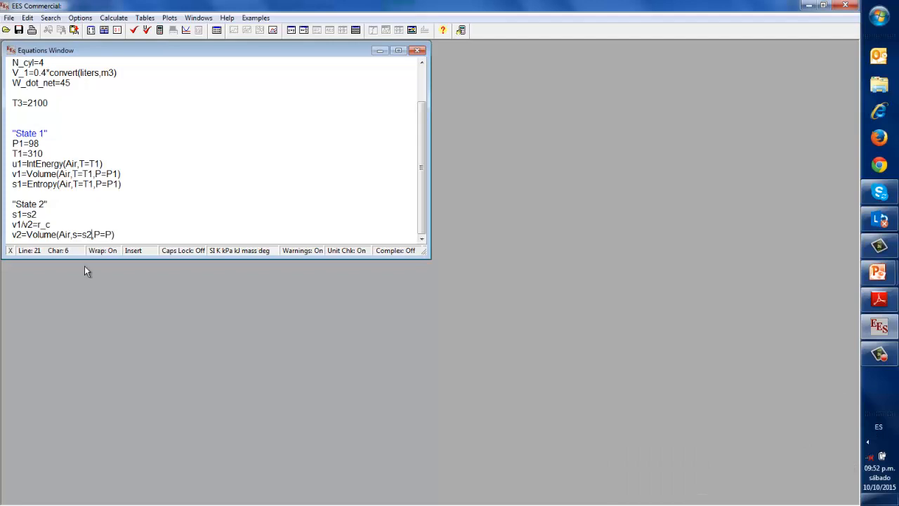
# Step: Replace the pressure argument of the v2 function with T=T2, giving v2=Volume(Air,s=s2,T=T2), and start a new line
pyautogui.click(112, 234)
pyautogui.write('2')
pyautogui.click(91, 233)
pyautogui.click(99, 233)
pyautogui.click(94, 235)
pyautogui.moveTo(93, 235); pyautogui.dragTo(100, 236)
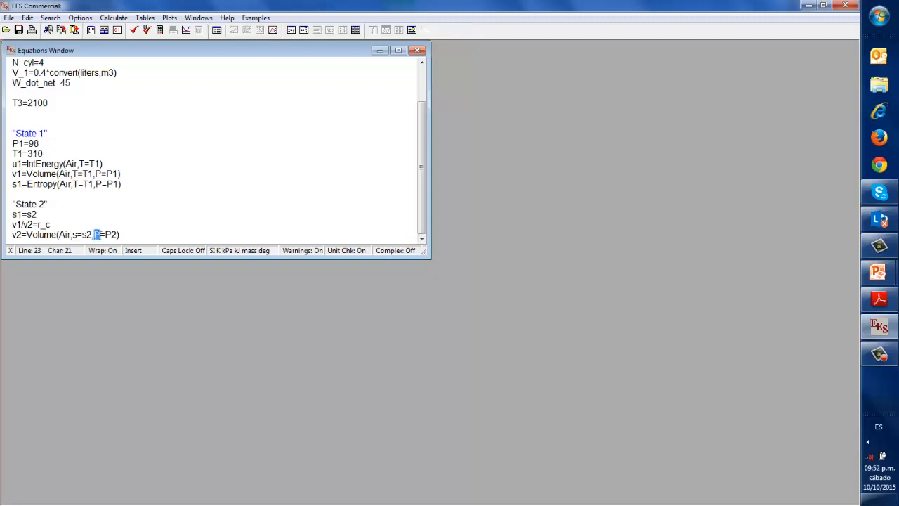
pyautogui.write('T')
pyautogui.click(109, 234)
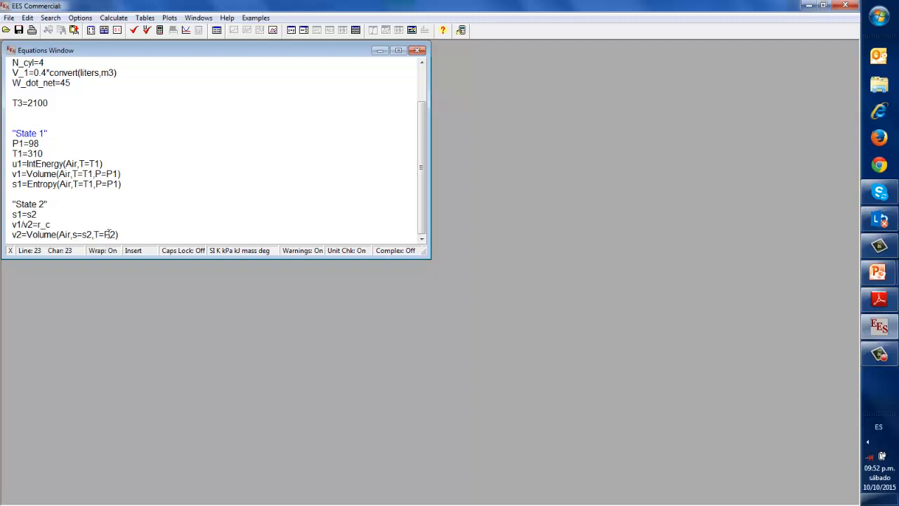
pyautogui.moveTo(108, 233); pyautogui.dragTo(104, 234)
pyautogui.write('T')
pyautogui.click(122, 232)
pyautogui.press('Return')
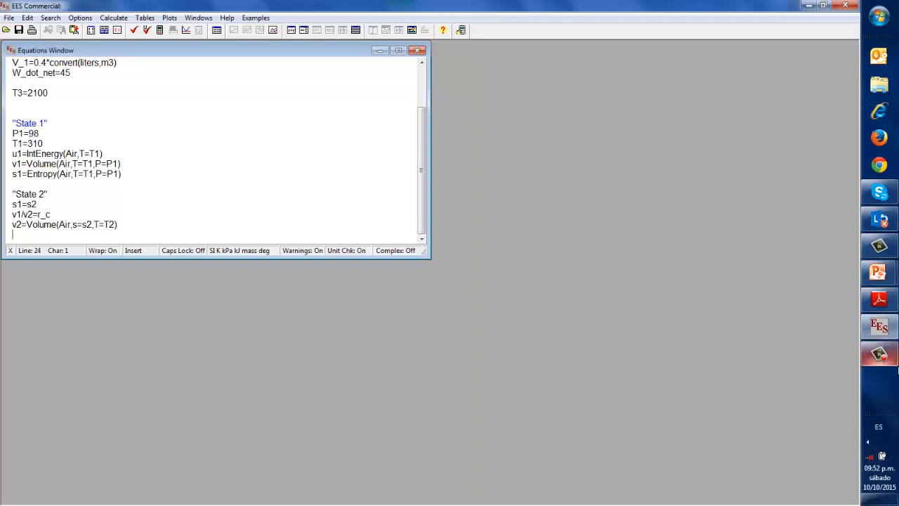
pyautogui.click(883, 359)
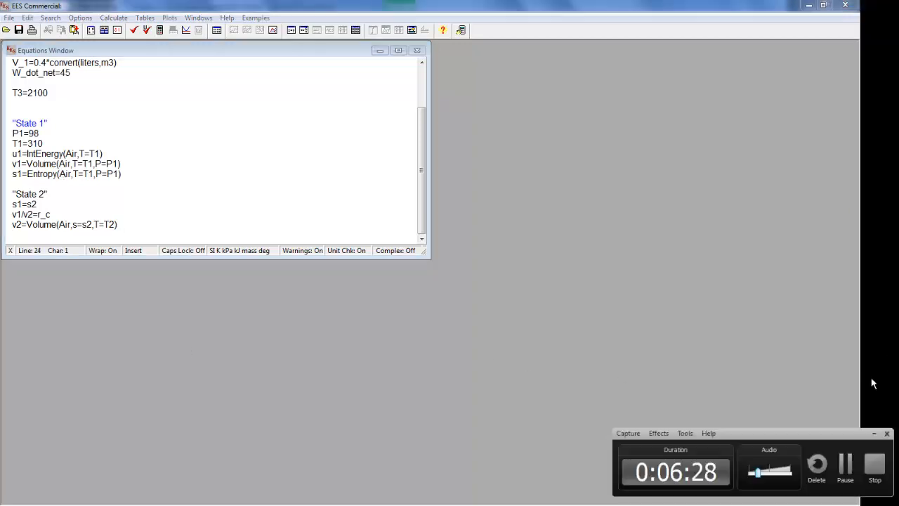
pyautogui.click(845, 467)
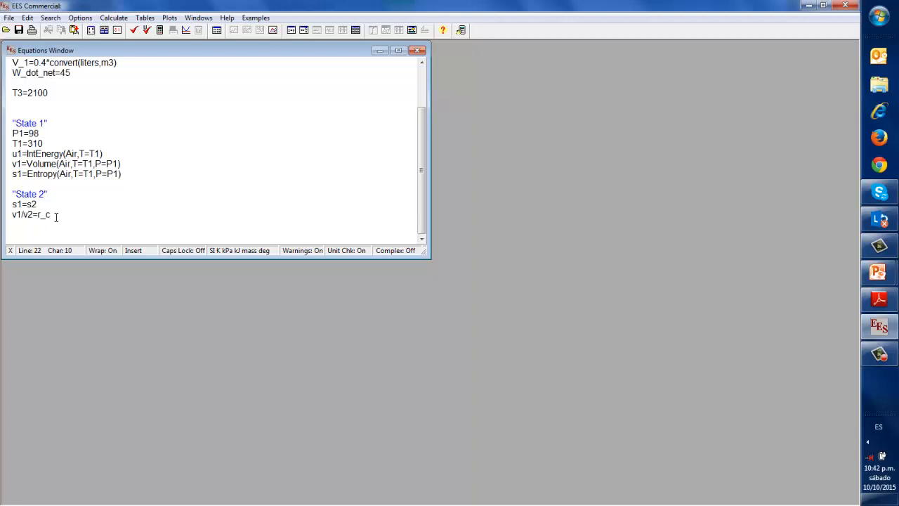
# Step: Add the state 2 entropy equation s2=Entropy(Air,T=T2,v=v2) below v1/v2=r_c
pyautogui.write('s=Entropy(Air,T=T,P=P)')
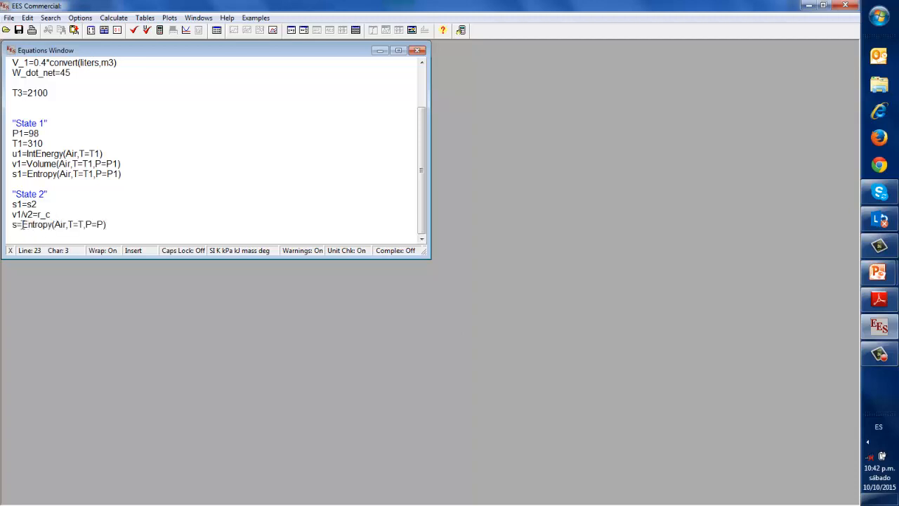
pyautogui.click(17, 224)
pyautogui.write('2')
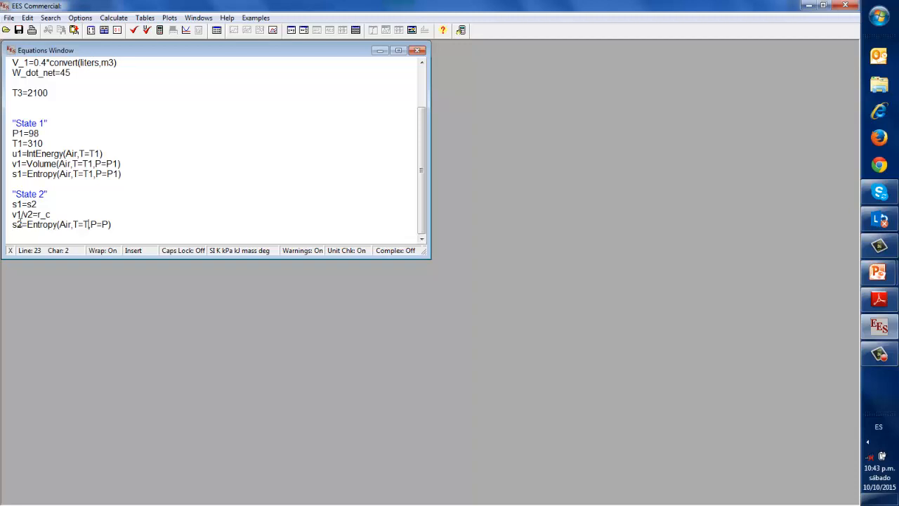
pyautogui.write('2')
pyautogui.press('Right')
pyautogui.hotkey('shift', 'Right')
pyautogui.hotkey('shift', 'Right')
pyautogui.hotkey('shift', 'Right')
pyautogui.press('BackSpace')
pyautogui.write('v=v2')
# Step: Solve the equations with scrolling to the warning line turned off, review the state 2 results, and close the solution
pyautogui.press('F2')
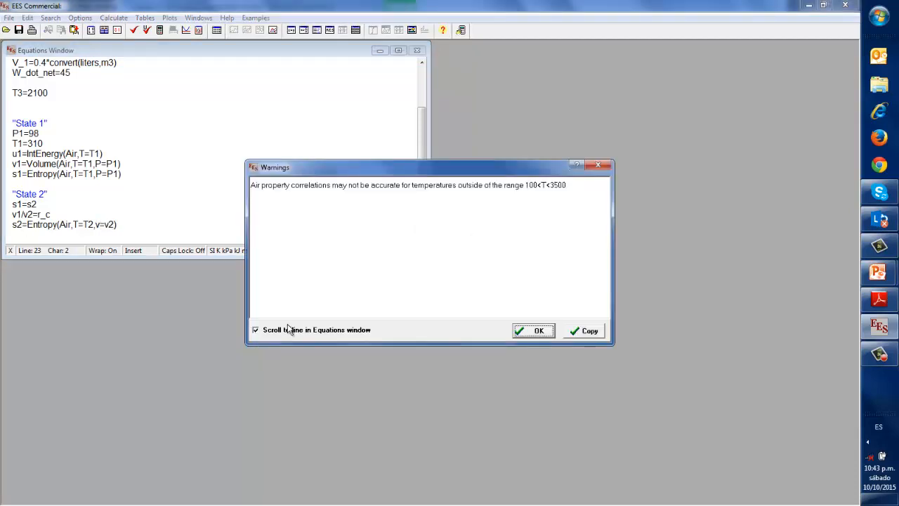
pyautogui.click(264, 330)
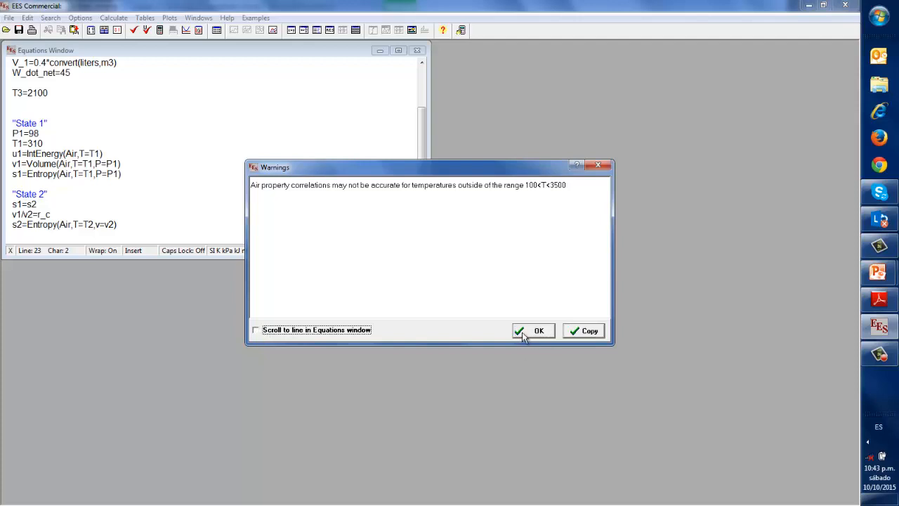
pyautogui.click(530, 330)
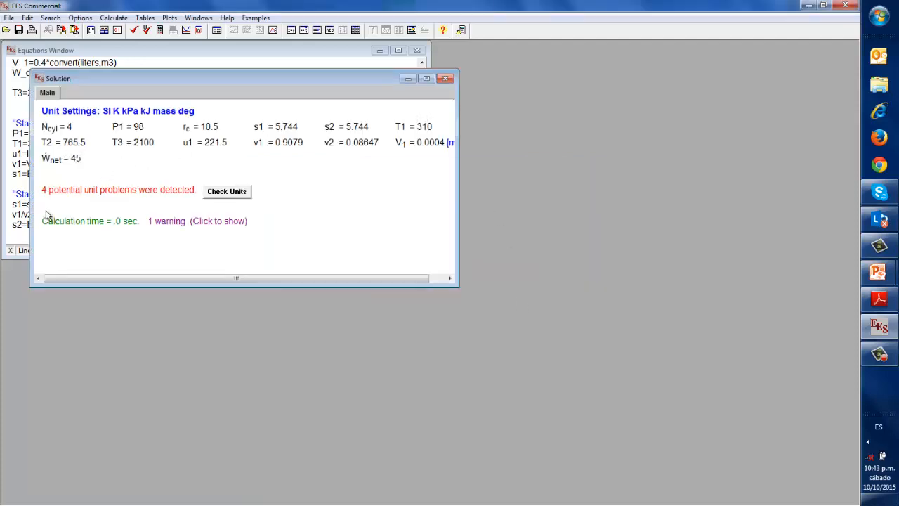
pyautogui.click(451, 81)
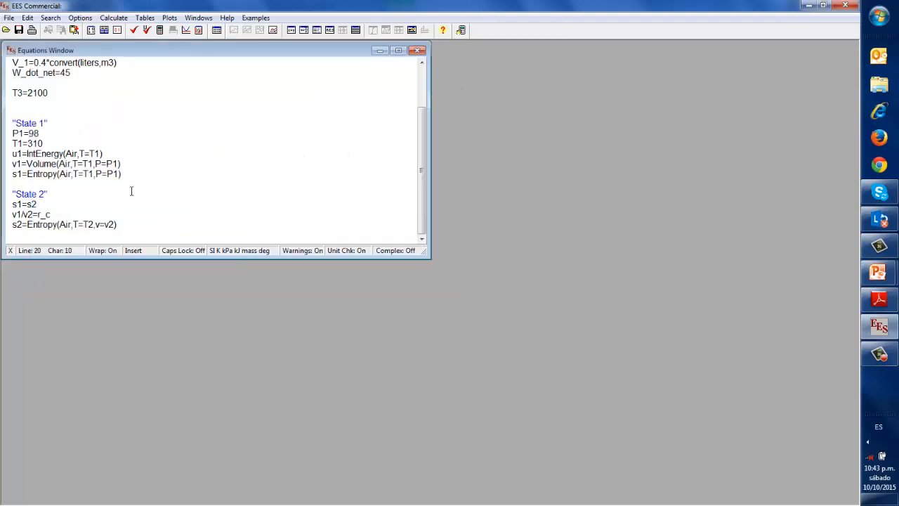
# Step: Copy the u1 internal energy equation to the end of state 2 and change it to u2=IntEnergy(Air,T=T2)
pyautogui.click(127, 218)
pyautogui.click(107, 153)
pyautogui.moveTo(107, 152); pyautogui.dragTo(3, 147)
pyautogui.hotkey('ctrl', 'c')
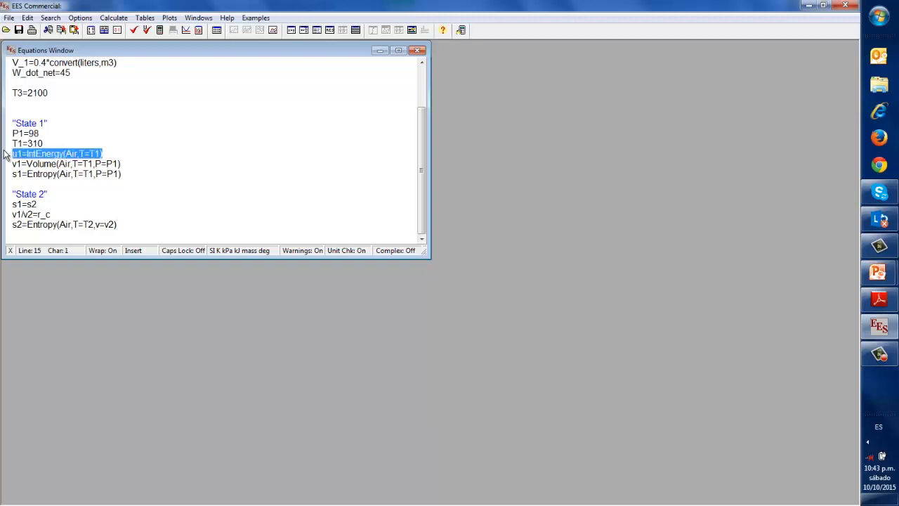
pyautogui.click(126, 221)
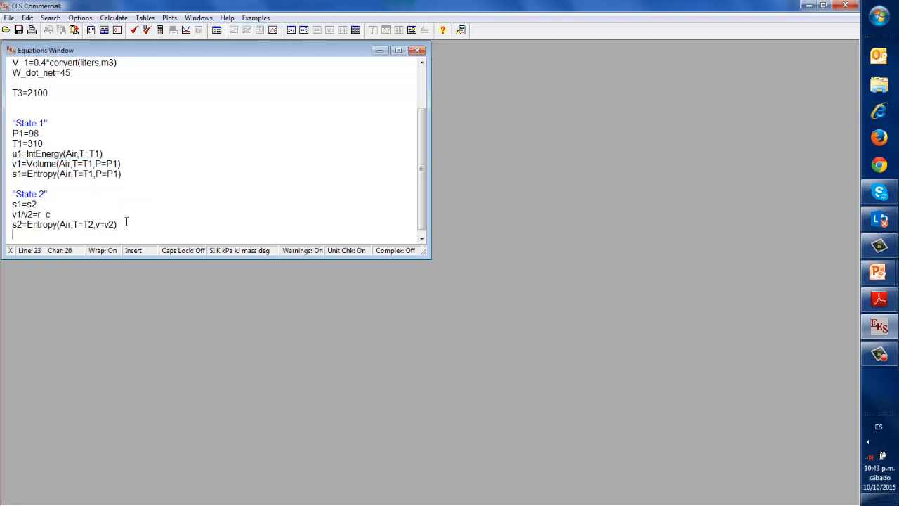
pyautogui.press('Return')
pyautogui.hotkey('ctrl', 'v')
pyautogui.press('Left')
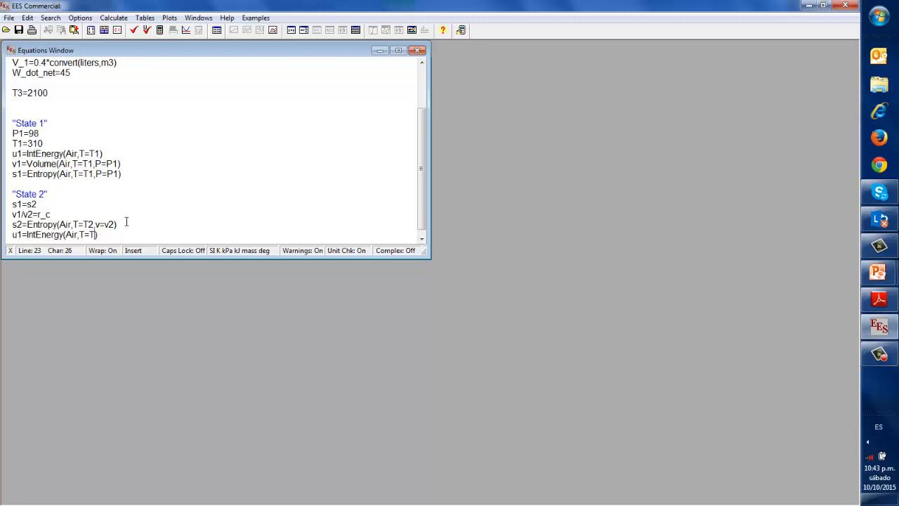
pyautogui.press('BackSpace')
pyautogui.write('2')
pyautogui.press('BackSpace')
pyautogui.write('2')
pyautogui.press('End')
# Step: Add a "State 3" comment below state 2 and paste copies of the state 1 u1, v1 and s1 equations under it
pyautogui.press('Return')
pyautogui.press('Return')
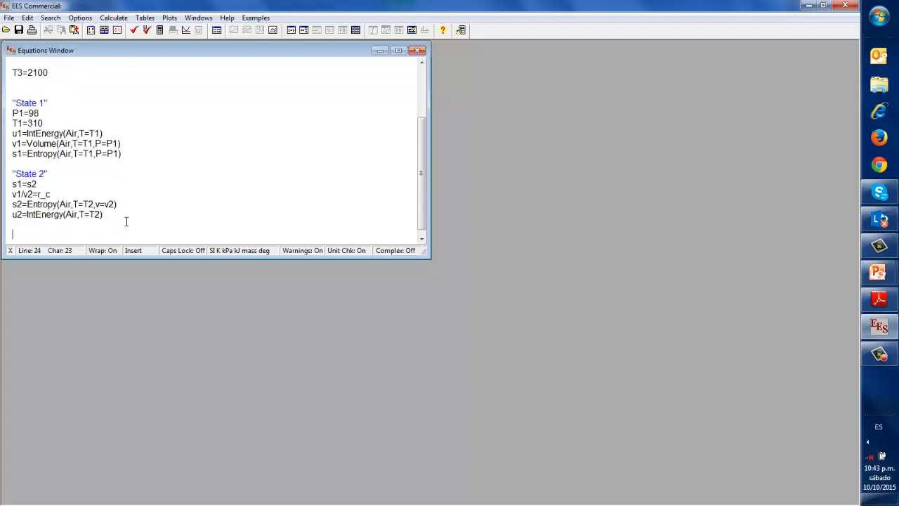
pyautogui.write('State 3"')
pyautogui.click(19, 98)
pyautogui.click(13, 123)
pyautogui.moveTo(14, 133); pyautogui.dragTo(150, 160)
pyautogui.hotkey('ctrl', 'c')
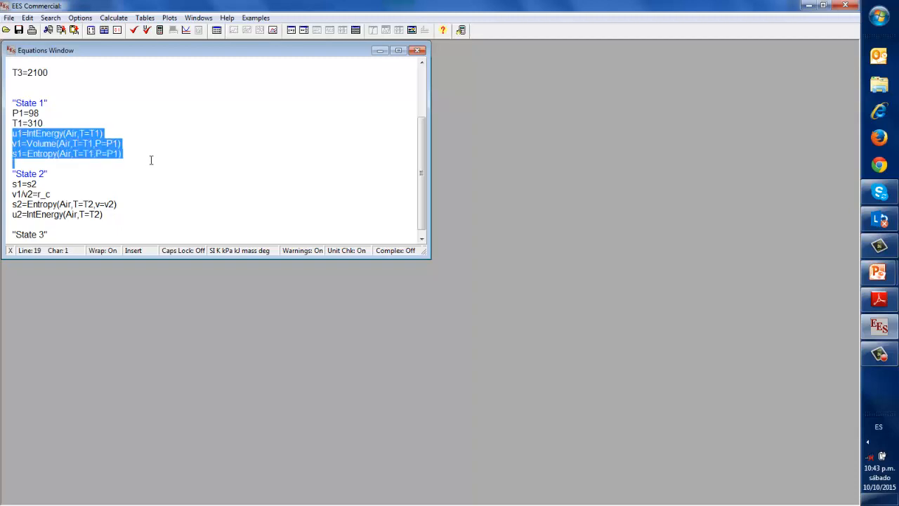
pyautogui.click(102, 236)
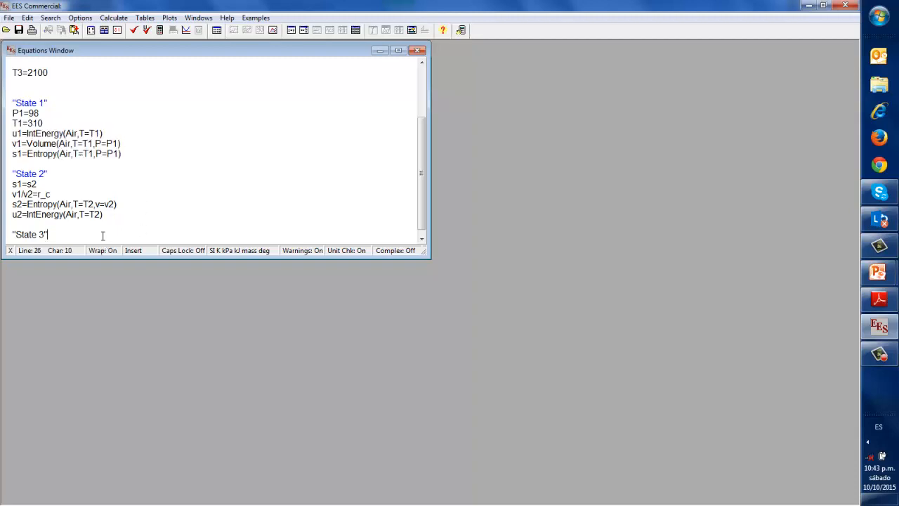
pyautogui.press('Return')
pyautogui.hotkey('ctrl', 'v')
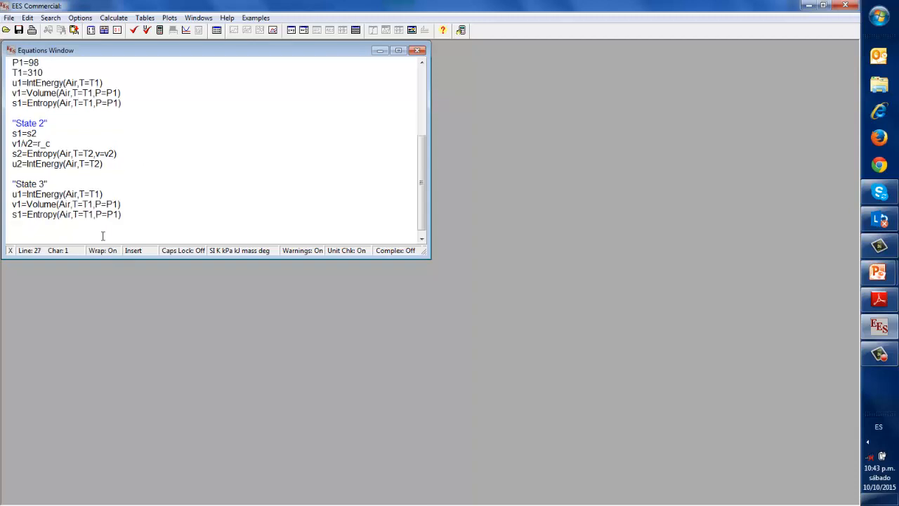
# Step: Replace the copied v1 volume equation under state 3 with v2=v3
pyautogui.moveTo(131, 203); pyautogui.dragTo(2, 205)
pyautogui.click(137, 213)
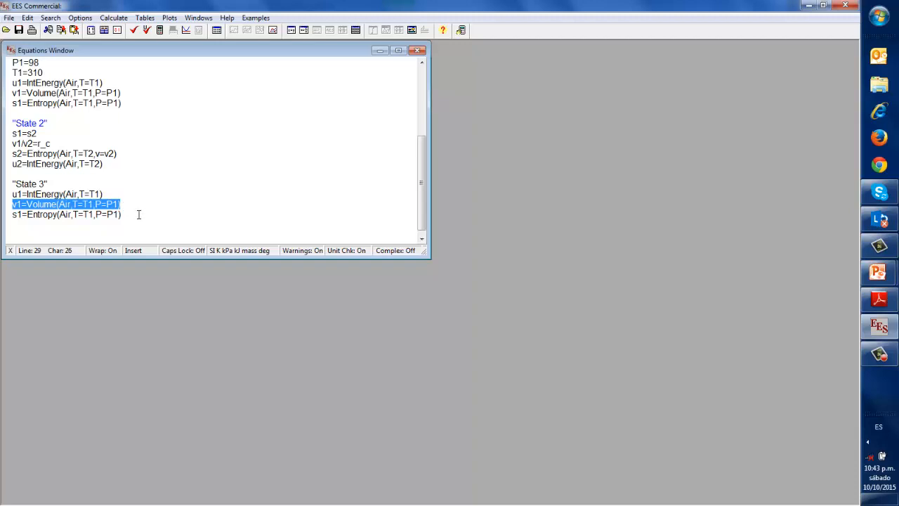
pyautogui.click(129, 205)
pyautogui.write('v2=v3')
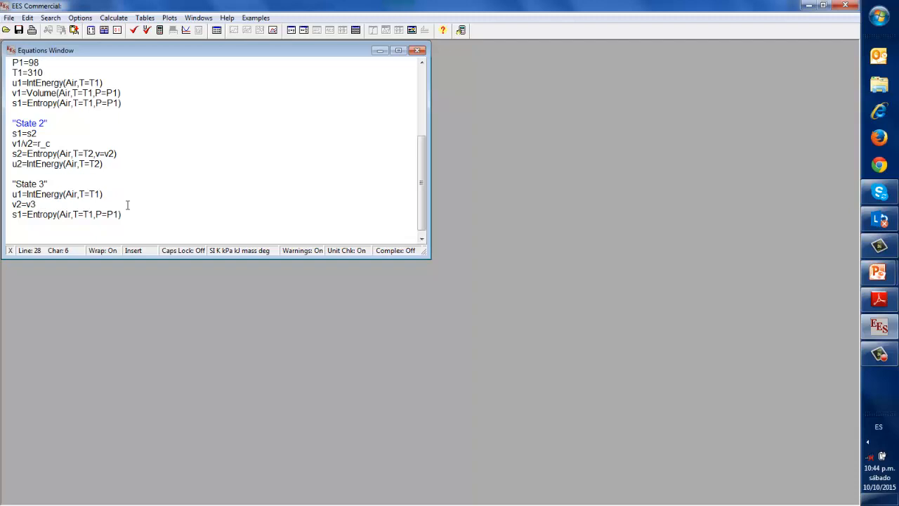
# Step: Replace every 1 with 3 from the start of the copied state 3 equations onward
pyautogui.click(10, 195)
pyautogui.click(50, 17)
pyautogui.click(67, 43)
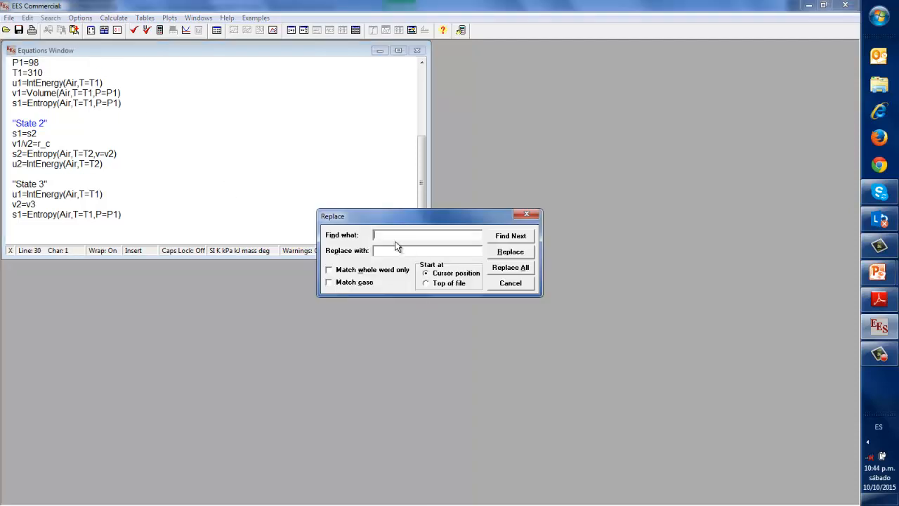
pyautogui.write('1')
pyautogui.write('3')
pyautogui.click(496, 268)
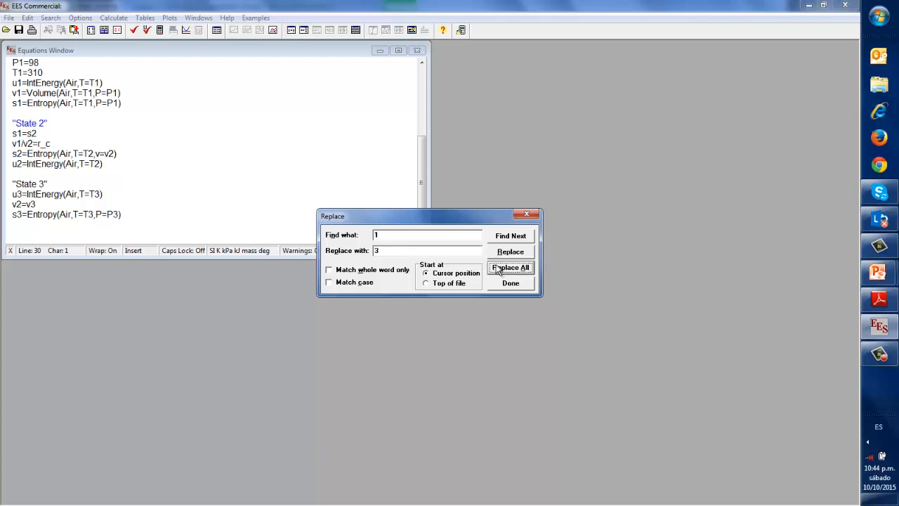
pyautogui.click(504, 283)
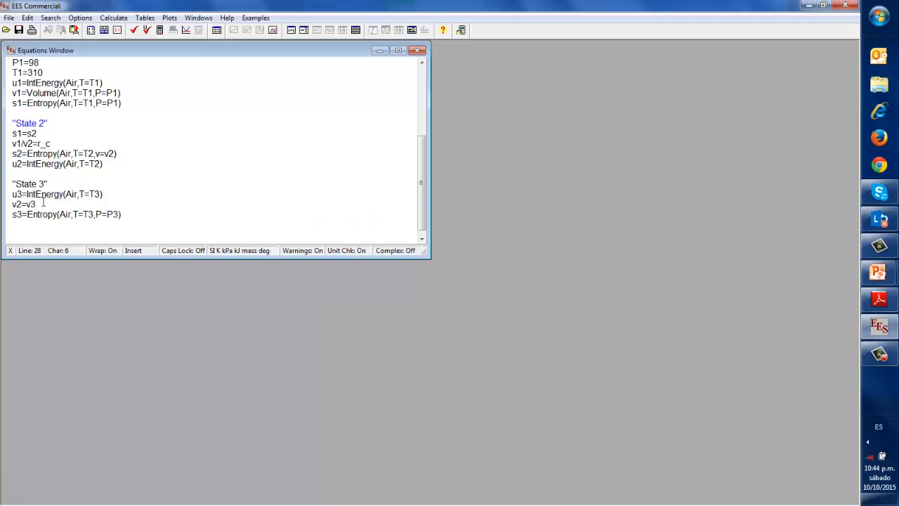
# Step: Solve the equations including state 3 and show the debug information
pyautogui.click(130, 215)
pyautogui.press('F2')
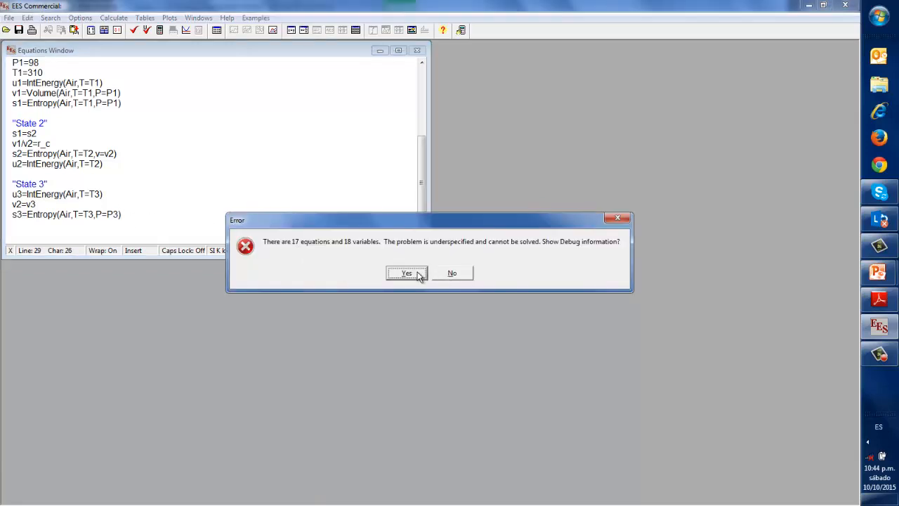
pyautogui.click(407, 273)
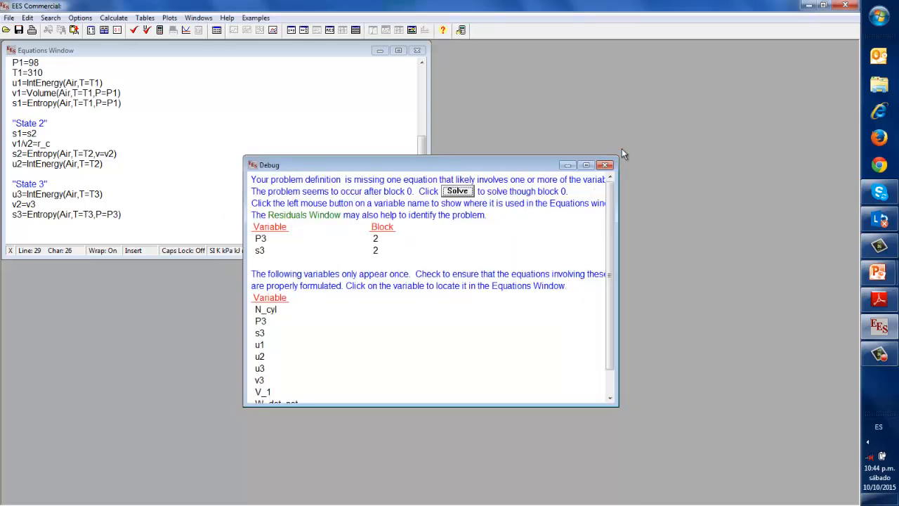
# Step: Close the debug information and place the cursor below the state 3 equations
pyautogui.click(604, 166)
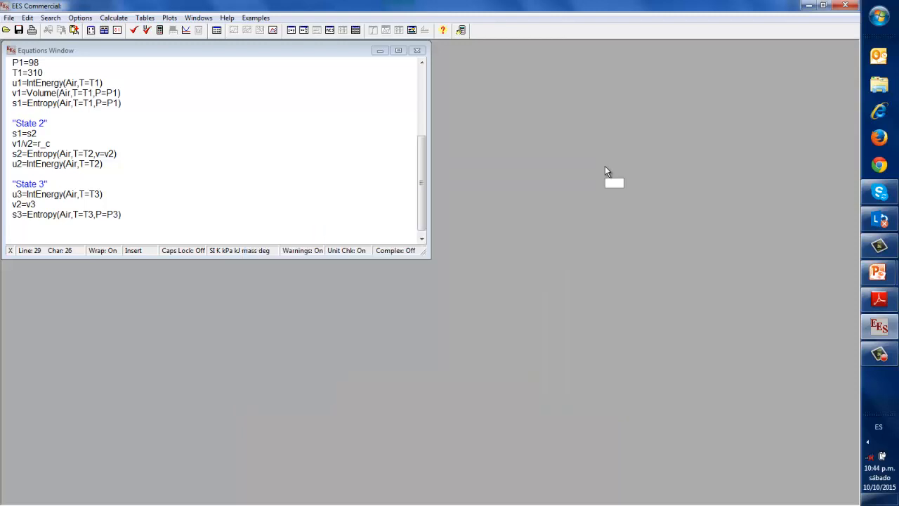
pyautogui.click(130, 223)
pyautogui.click(134, 218)
pyautogui.click(129, 204)
pyautogui.click(117, 198)
pyautogui.click(149, 234)
pyautogui.click(879, 354)
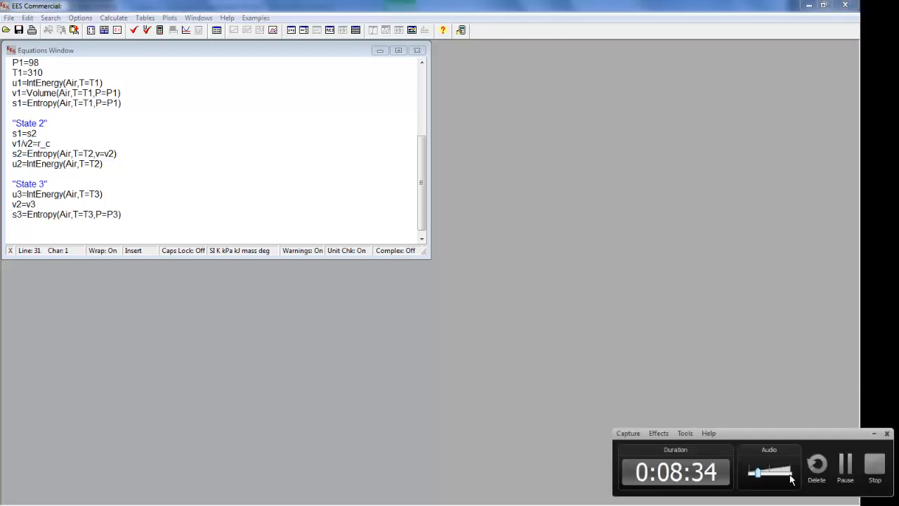
pyautogui.click(844, 466)
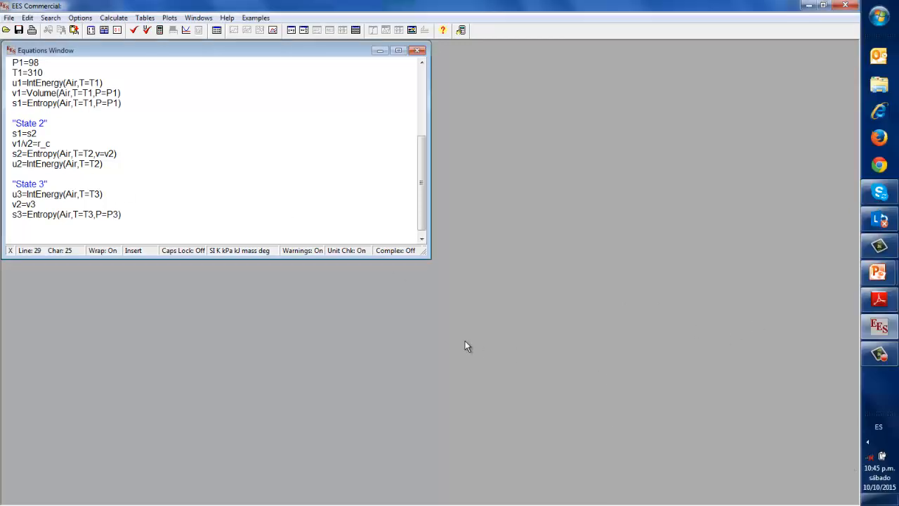
# Step: Change the pressure argument P=P3 in the state 3 entropy equation to v=v3
pyautogui.press('Left')
pyautogui.click(102, 215)
pyautogui.press('BackSpace')
pyautogui.write('v')
pyautogui.press('Right')
pyautogui.press('Right')
pyautogui.press('BackSpace')
pyautogui.write('v')
# Step: Add a "State 4" comment below the state 3 equations, separated by a blank line
pyautogui.click(123, 218)
pyautogui.press('Return')
pyautogui.write('"St')
pyautogui.press('capslock')
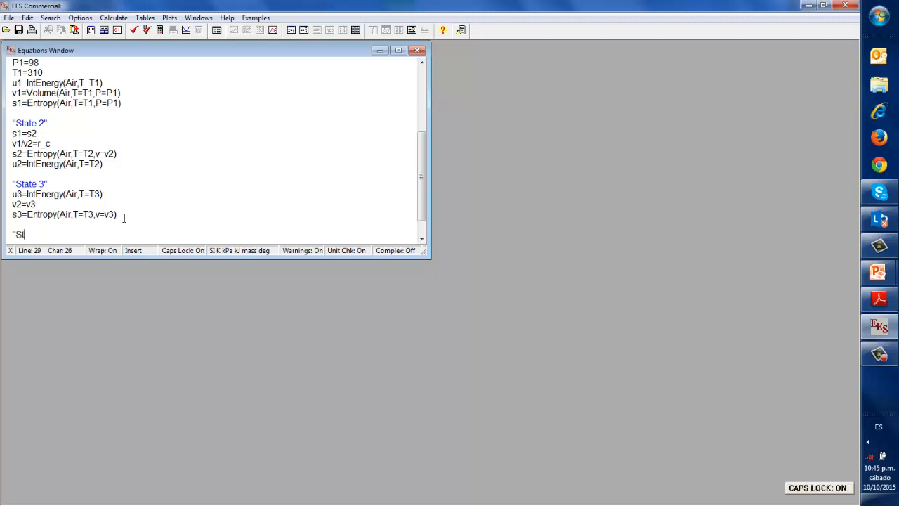
pyautogui.press('capslock')
pyautogui.write('ate 4"')
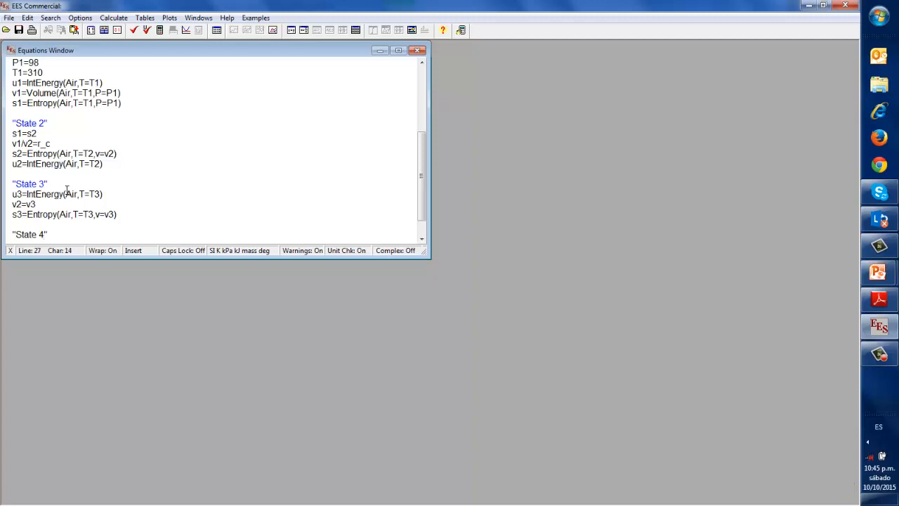
# Step: Enter the equations s3=s4 and v1=v4 under the State 4 comment
pyautogui.click(14, 153)
pyautogui.click(13, 134)
pyautogui.moveTo(38, 133)
pyautogui.mouseDown()
pyautogui.moveTo(92, 153)
pyautogui.moveTo(51, 144)
pyautogui.mouseUp()
pyautogui.click(57, 232)
pyautogui.press('Return')
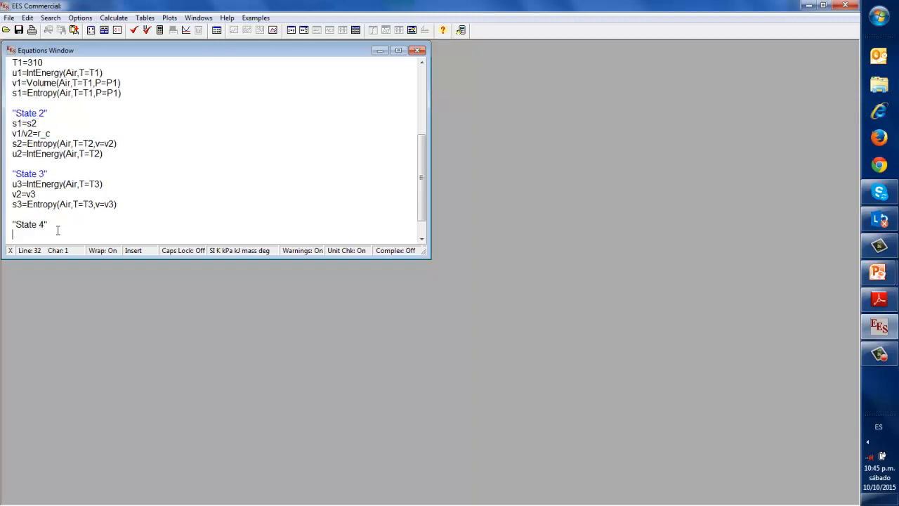
pyautogui.write('s3=s4')
pyautogui.press('Return')
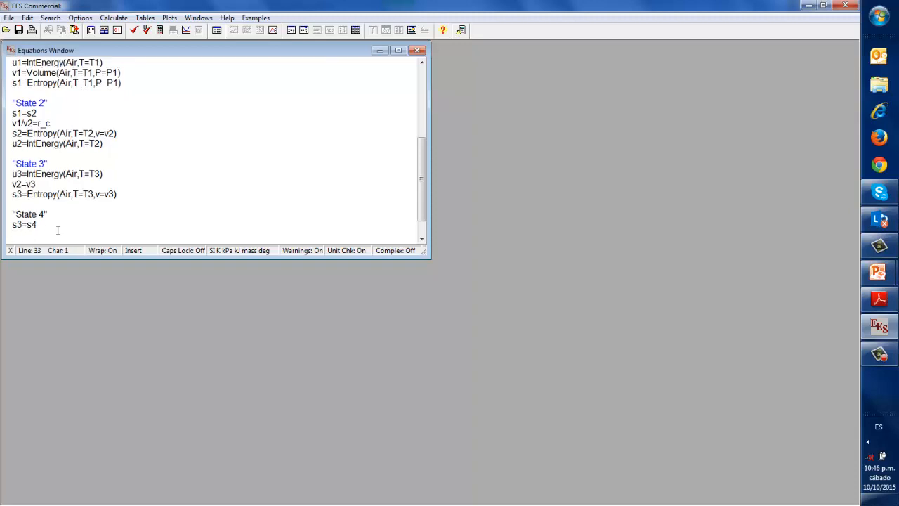
pyautogui.write('v')
pyautogui.write('1=v4')
pyautogui.press('Return')
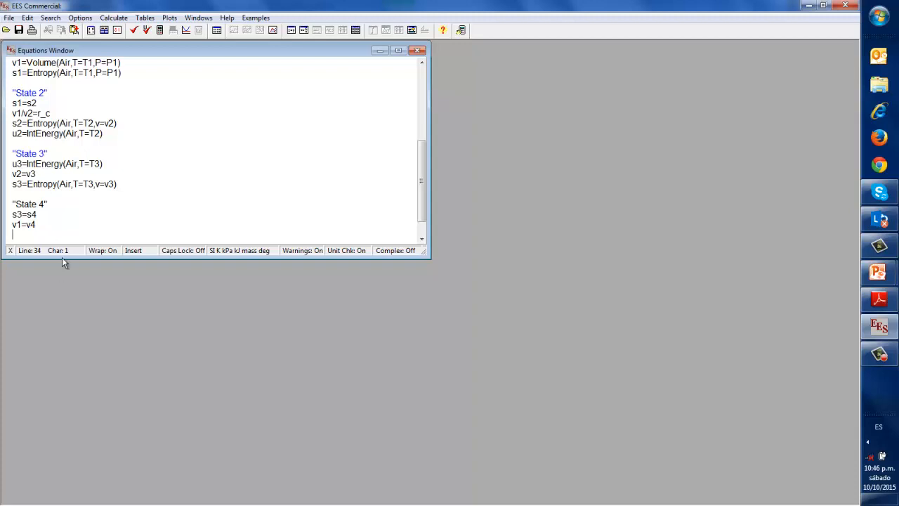
# Step: Copy the s3 entropy equation from state 3 and paste it below v1=v4 under state 4
pyautogui.click(123, 183)
pyautogui.moveTo(123, 183); pyautogui.dragTo(17, 183)
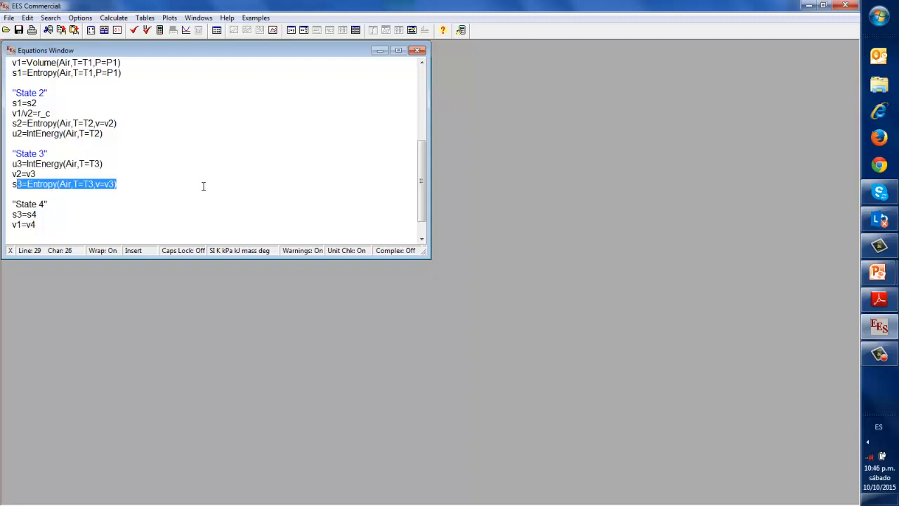
pyautogui.hotkey('shift', 'Left')
pyautogui.hotkey('ctrl', 'c')
pyautogui.press('Up')
pyautogui.press('Up')
pyautogui.press('Up')
pyautogui.press('Up')
pyautogui.press('Up')
pyautogui.press('Up')
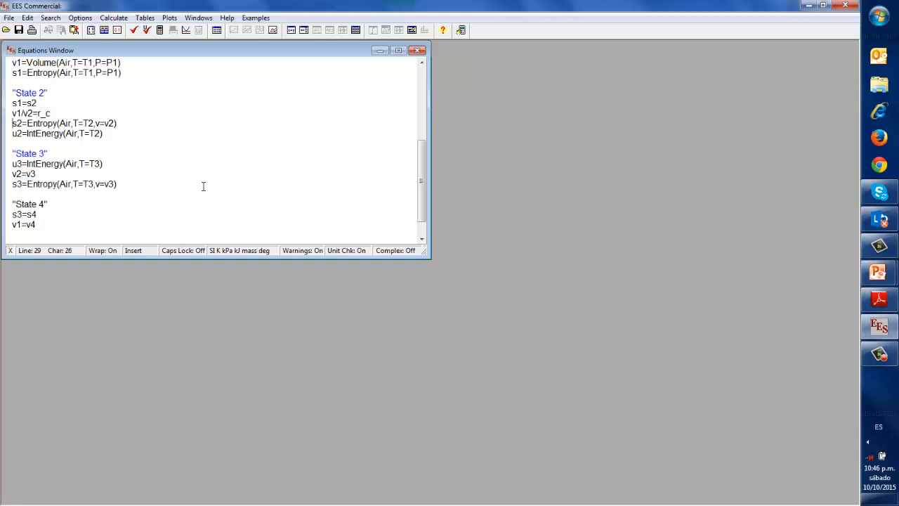
pyautogui.press('Down')
pyautogui.press('Down')
pyautogui.press('Down')
pyautogui.press('Down')
pyautogui.press('Down')
pyautogui.press('Down')
pyautogui.press('Down')
pyautogui.press('Down')
pyautogui.press('Down')
pyautogui.press('Down')
pyautogui.press('Down')
pyautogui.press('Down')
pyautogui.press('Down')
pyautogui.press('Down')
pyautogui.press('Up')
pyautogui.press('Up')
pyautogui.press('Up')
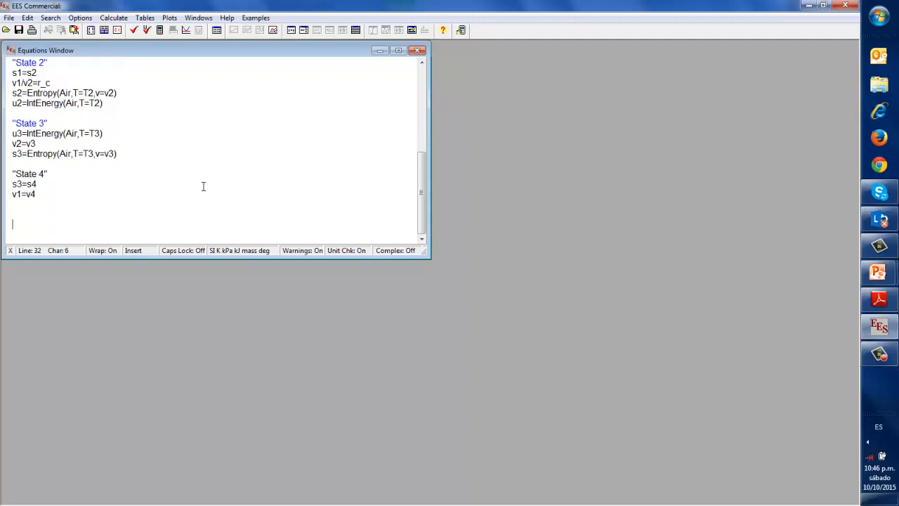
pyautogui.hotkey('ctrl', 'v')
# Step: Edit the pasted entropy equation under state 4 to read s4=Entropy(Air,T=T4,v=v4)
pyautogui.press('Left')
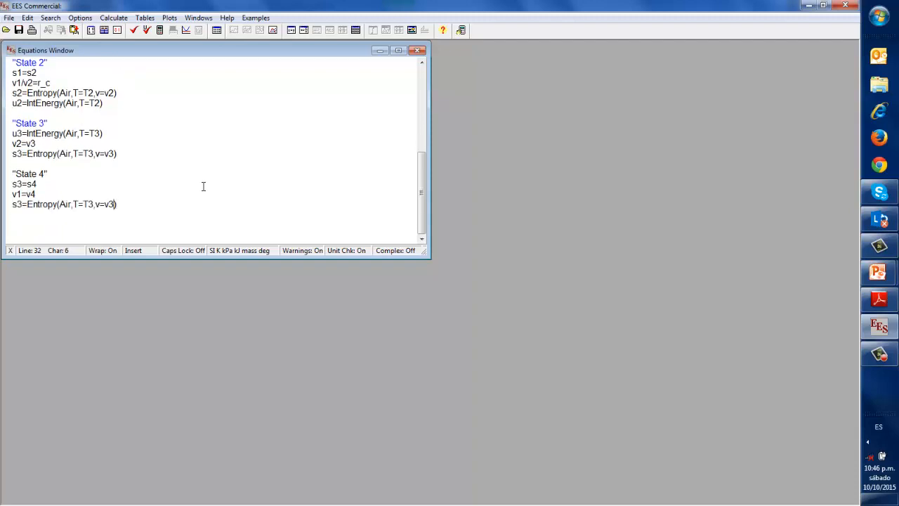
pyautogui.press('BackSpace')
pyautogui.write('4')
pyautogui.press('Left')
pyautogui.press('Left')
pyautogui.press('Left')
pyautogui.press('BackSpace')
pyautogui.write('4')
pyautogui.press('Left')
pyautogui.press('Left')
pyautogui.press('Left')
pyautogui.press('Delete')
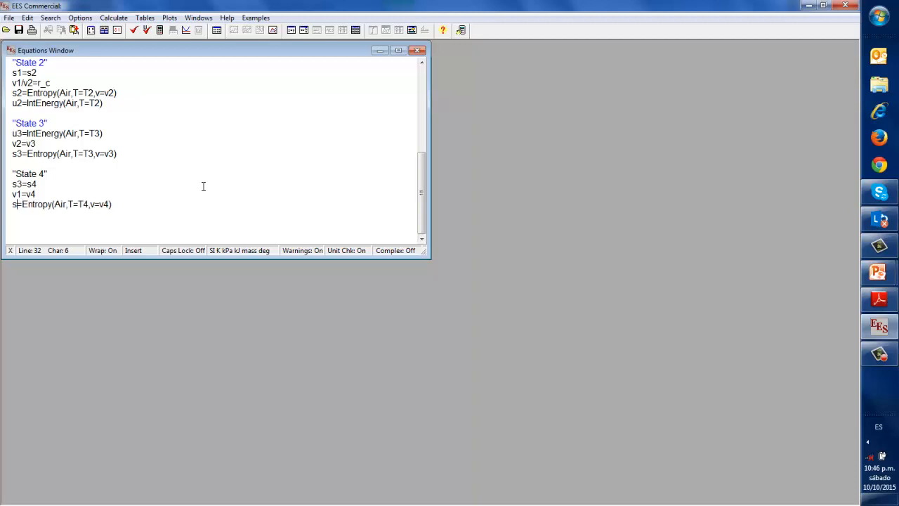
pyautogui.write('4')
# Step: Copy the u3 internal energy equation from state 3 and paste it below the s4 equation
pyautogui.press('Up')
pyautogui.press('Up')
pyautogui.press('Up')
pyautogui.press('Up')
pyautogui.press('Up')
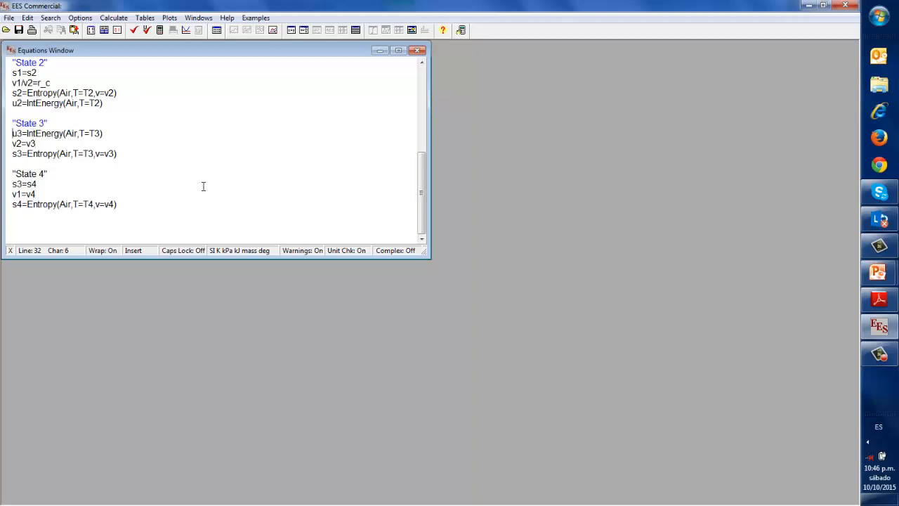
pyautogui.hotkey('shift', 'End')
pyautogui.hotkey('ctrl', 'c')
pyautogui.press('Down')
pyautogui.press('Down')
pyautogui.press('Down')
pyautogui.press('Down')
pyautogui.press('Down')
pyautogui.press('Down')
pyautogui.press('Down')
pyautogui.press('Down')
pyautogui.press('Down')
pyautogui.press('Down')
pyautogui.press('Up')
pyautogui.press('Up')
pyautogui.hotkey('ctrl', 'v')
# Step: Edit the pasted internal energy equation under state 4 to read u4=IntEnergy(Air,T=T4)
pyautogui.press('Home')
pyautogui.press('Right')
pyautogui.press('Right')
pyautogui.press('BackSpace')
pyautogui.write('4')
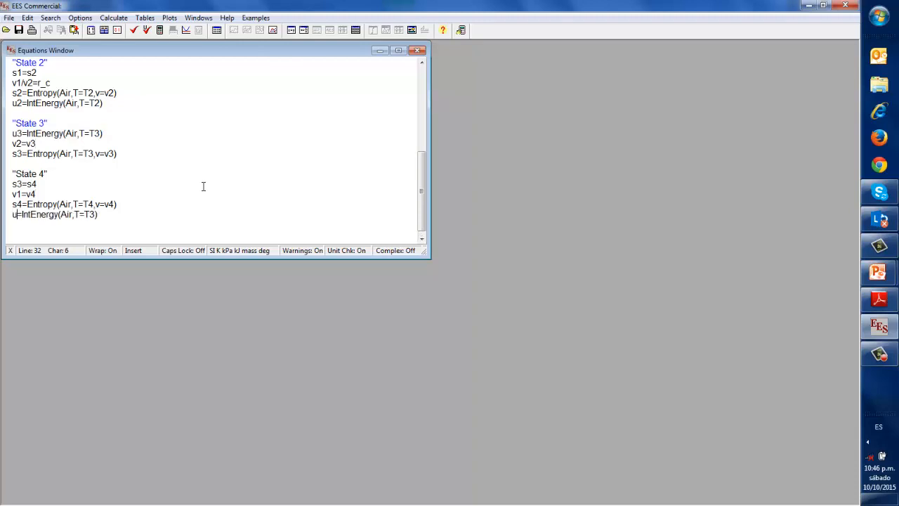
pyautogui.press('Right')
pyautogui.press('Right')
pyautogui.press('Right')
pyautogui.press('Right')
pyautogui.press('Right')
pyautogui.press('Right')
pyautogui.press('Right')
pyautogui.press('Right')
pyautogui.press('Right')
pyautogui.press('Right')
pyautogui.press('Right')
pyautogui.press('Right')
pyautogui.press('Right')
pyautogui.press('Right')
pyautogui.press('Right')
pyautogui.press('Right')
pyautogui.press('Right')
pyautogui.press('Right')
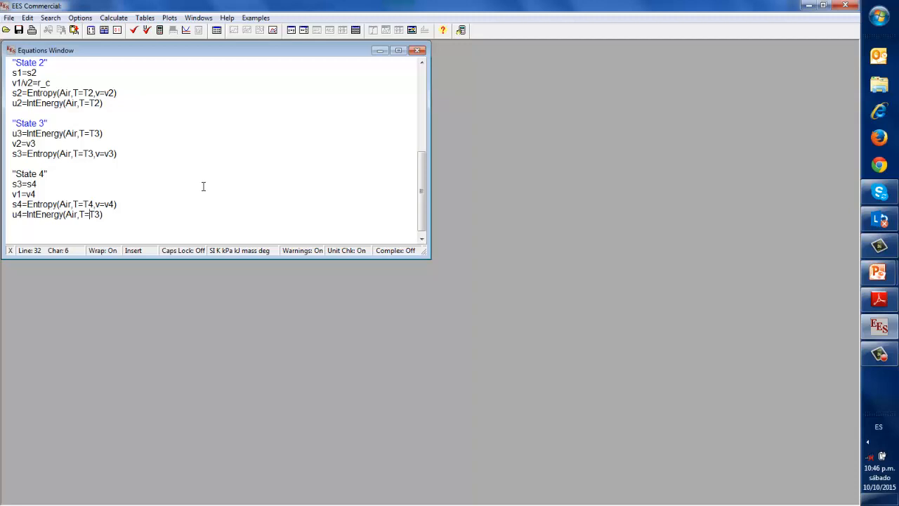
pyautogui.press('BackSpace')
pyautogui.write('4')
# Step: Solve the equations including state 4 and accept the warning to show the solution
pyautogui.press('F2')
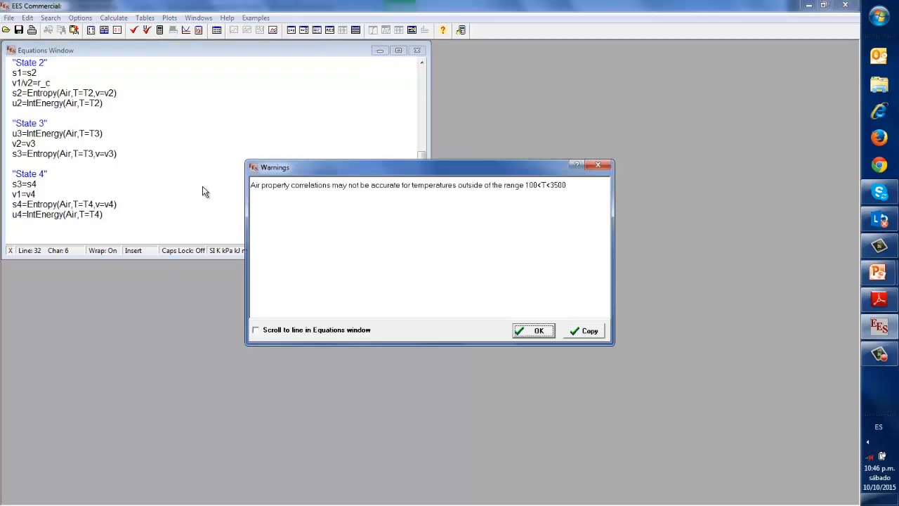
pyautogui.click(530, 336)
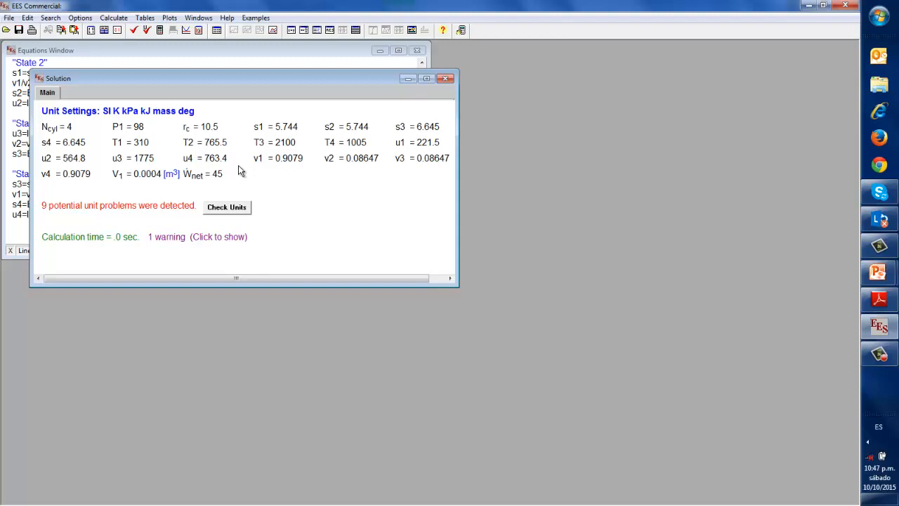
# Step: Add the work equations w_in=u2-u1 and w_out=h3-u4 below the state 4 equations
pyautogui.click(15, 234)
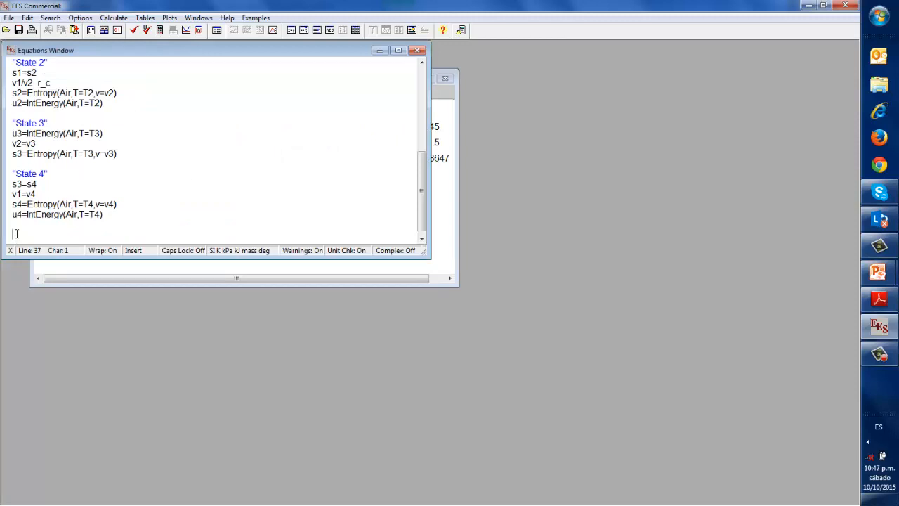
pyautogui.write('w')
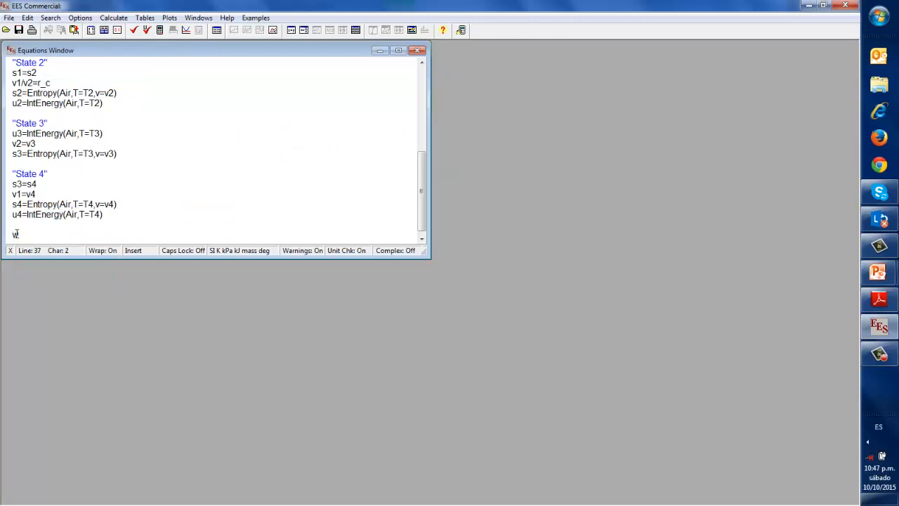
pyautogui.write('_in=u2-u1')
pyautogui.press('Return')
pyautogui.write('w')
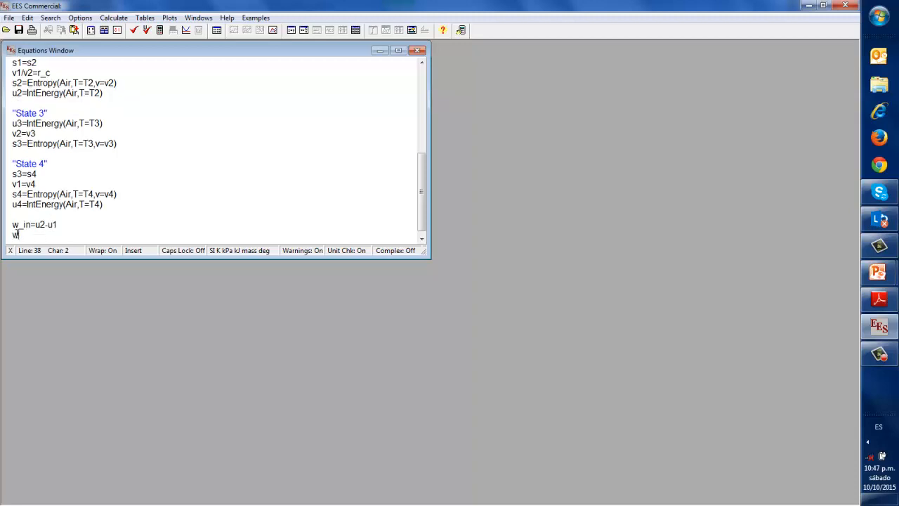
pyautogui.write('_out=h3-u4')
pyautogui.press('Return')
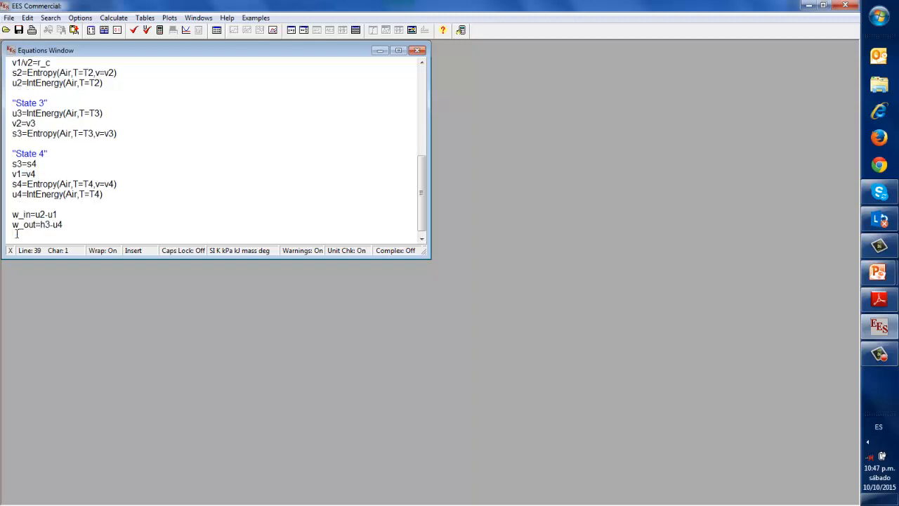
# Step: Add the heat input equation q_in=u3-u2 and the net work equation w_net=w_out-w_in
pyautogui.write('q_in=u3-u2')
pyautogui.press('Return')
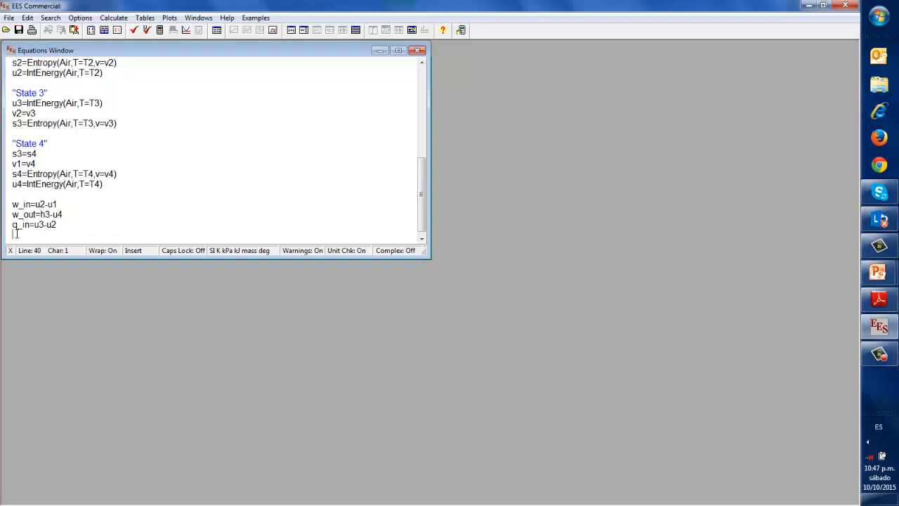
pyautogui.write('w_net=w_out-w_in')
pyautogui.press('Return')
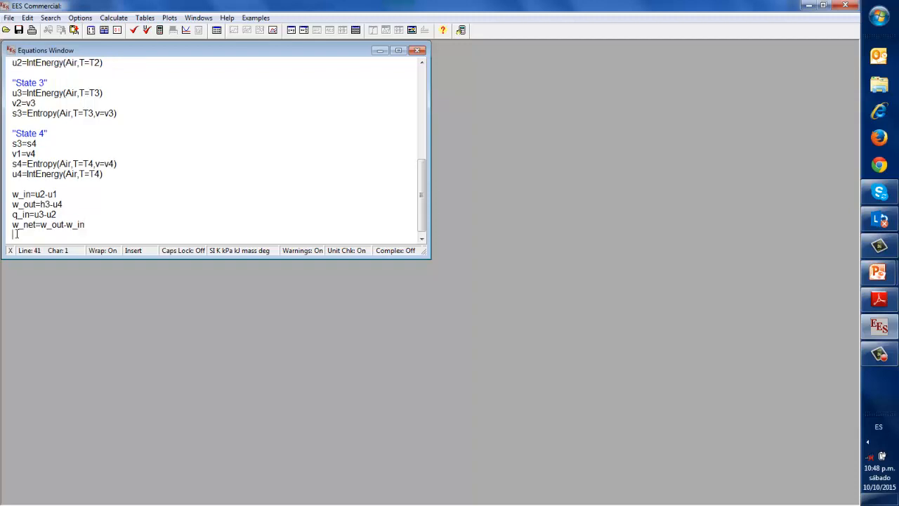
# Step: Add the thermal efficiency equation eta_th=w_net/q_in*100 after a blank line below the net work equation
pyautogui.press('Return')
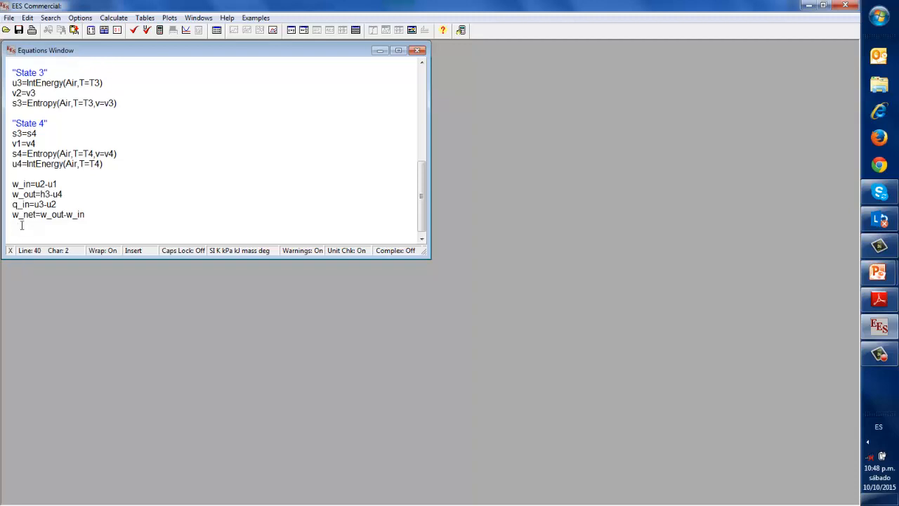
pyautogui.write('eta')
pyautogui.write('_th')
pyautogui.write('=')
pyautogui.write('w')
pyautogui.write('_net')
pyautogui.write('/q')
pyautogui.write('_in')
pyautogui.write('"')
pyautogui.write('100')
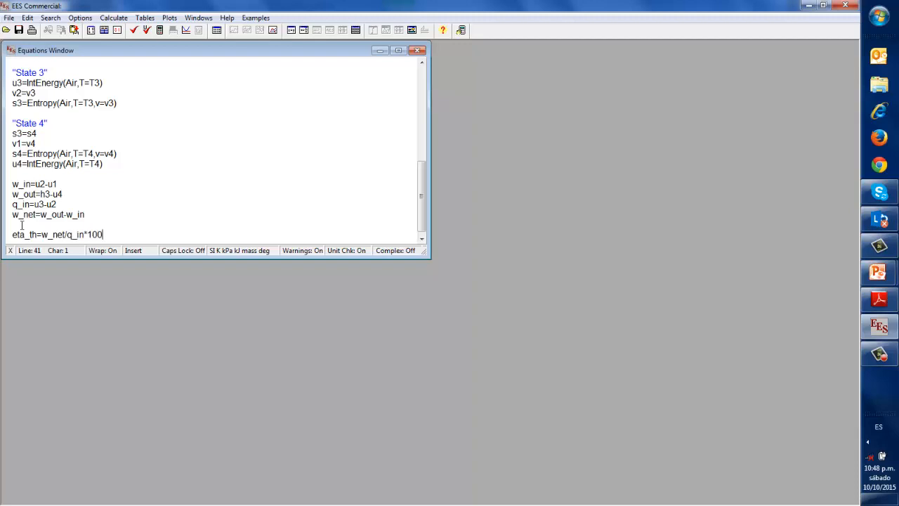
# Step: Solve the equations with the efficiency included, show the debug information and locate the variable h3 in the equations
pyautogui.press('Return')
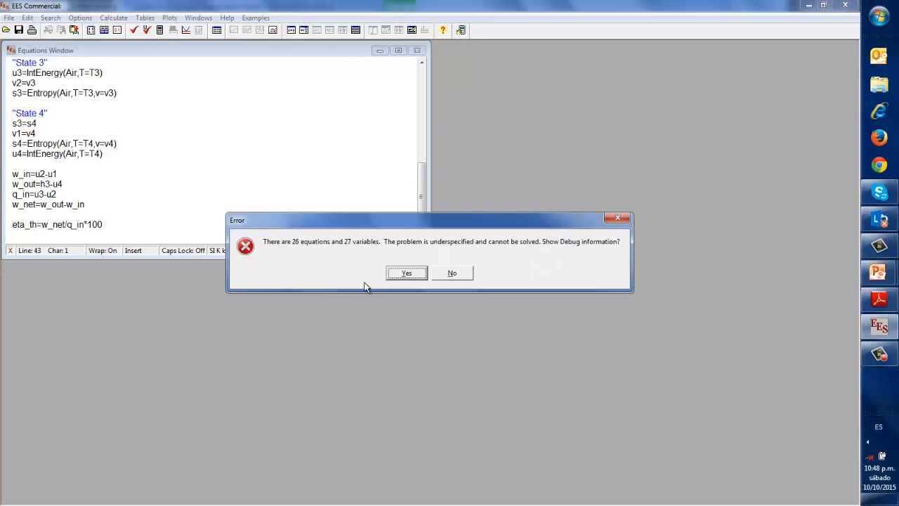
pyautogui.click(405, 273)
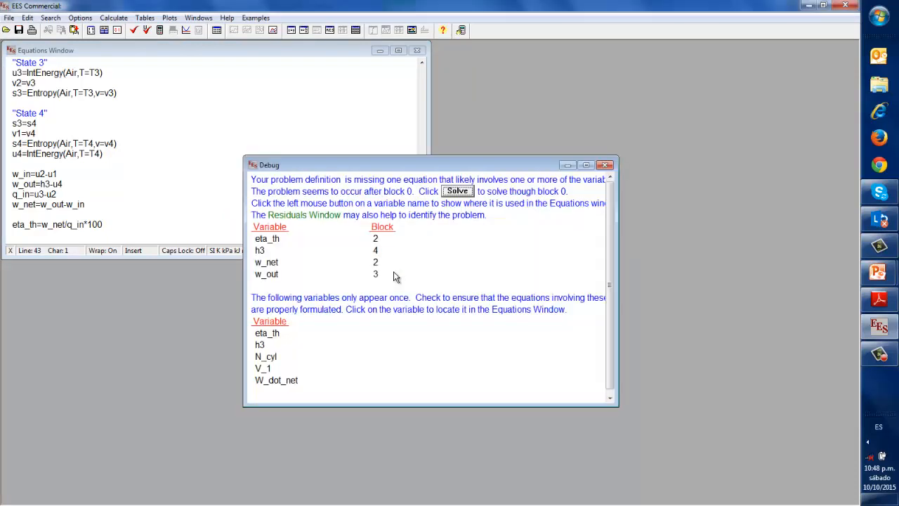
pyautogui.click(260, 252)
pyautogui.click(606, 167)
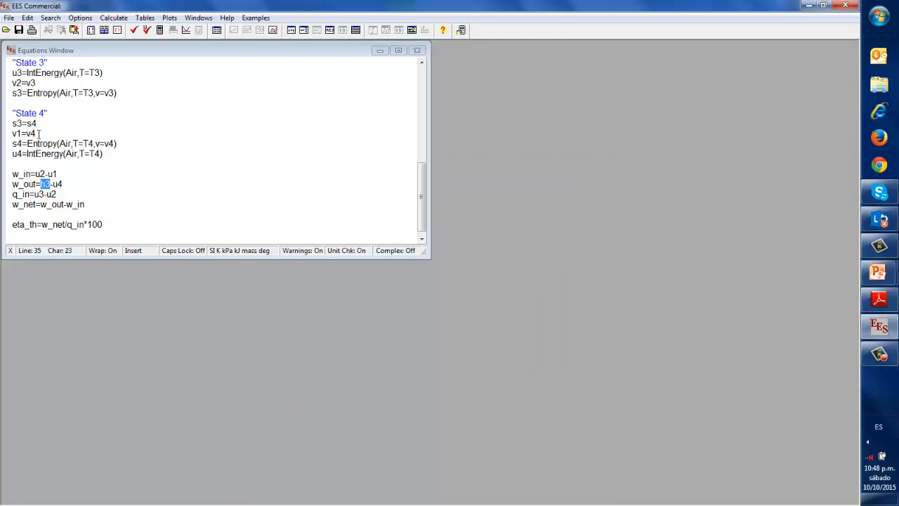
# Step: Replace h3 with u3 in the w_out equation
pyautogui.click(43, 184)
pyautogui.press('BackSpace')
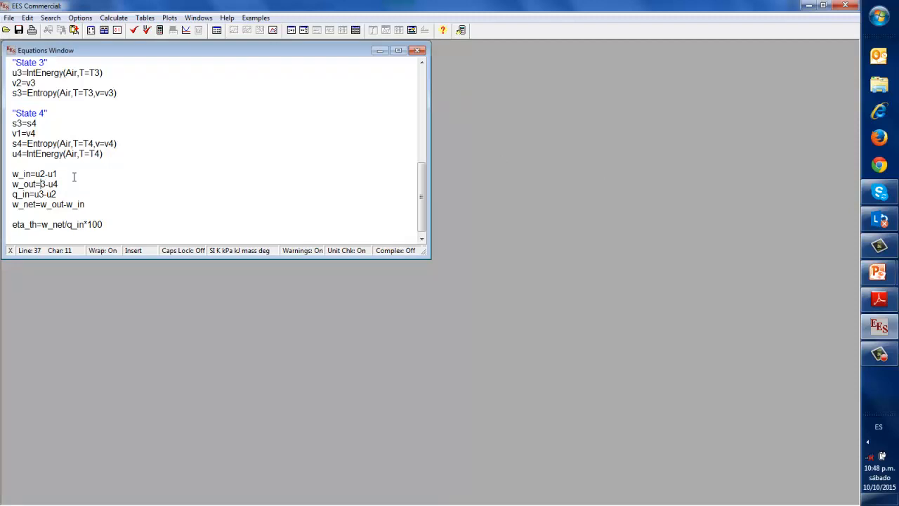
pyautogui.write('u')
# Step: Solve the corrected equations and accept the warning to show the work, heat and efficiency results
pyautogui.press('F2')
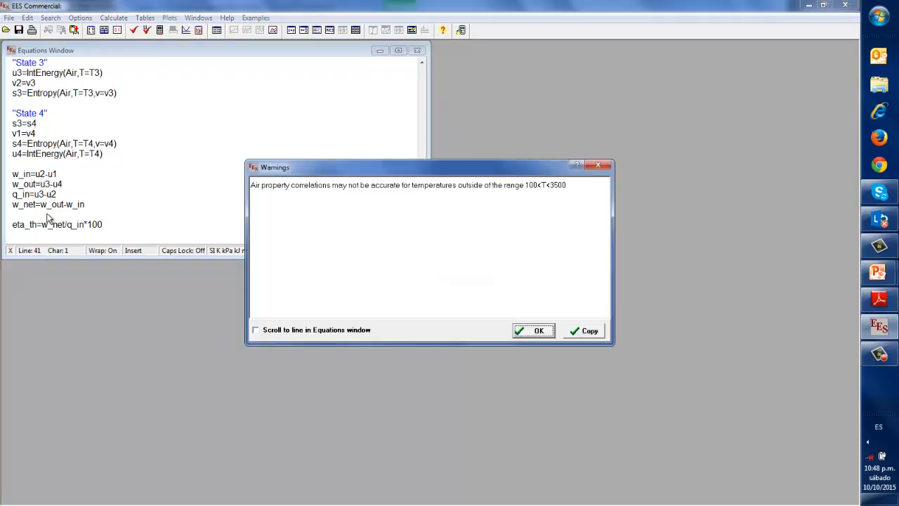
pyautogui.click(534, 332)
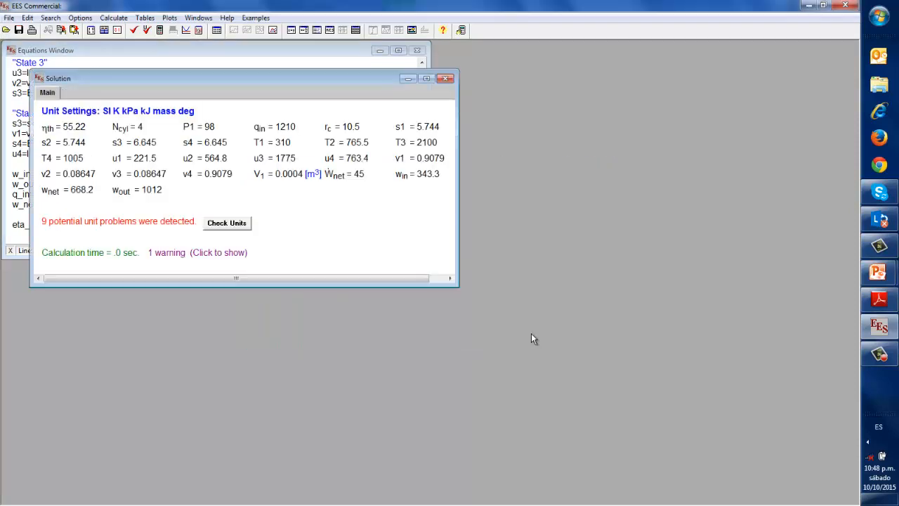
# Step: Add the mass equation m=V/V1 below the thermal efficiency equation and return to the start of the program
pyautogui.click(23, 236)
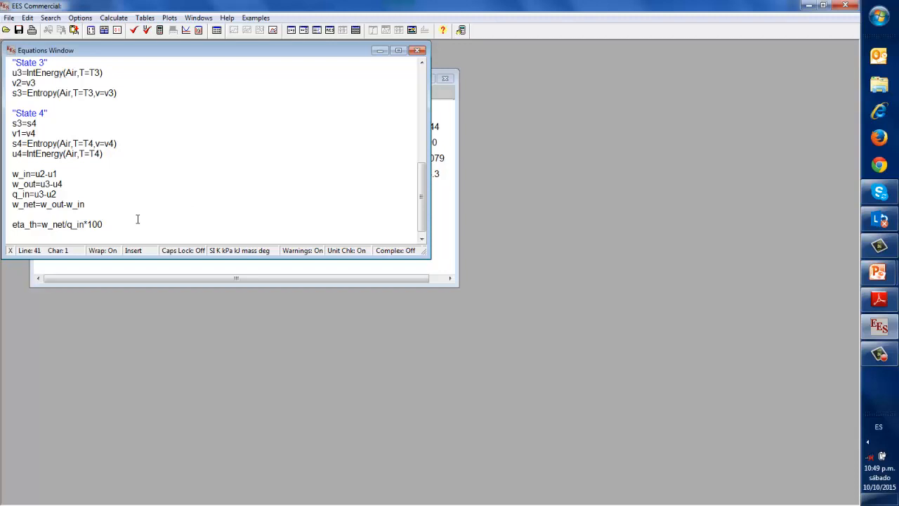
pyautogui.click(113, 223)
pyautogui.press('Return')
pyautogui.press('Return')
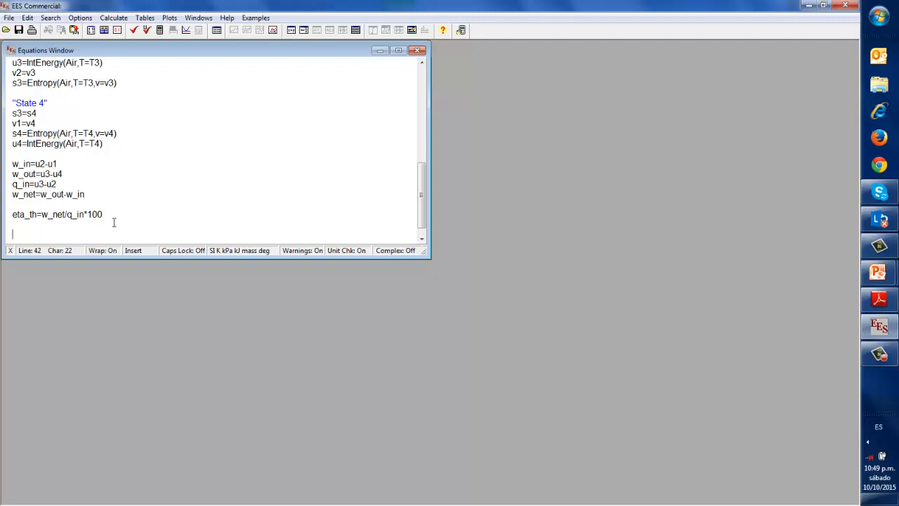
pyautogui.press('Return')
pyautogui.write('m=V/V1')
pyautogui.hotkey('ctrl', 'Home')
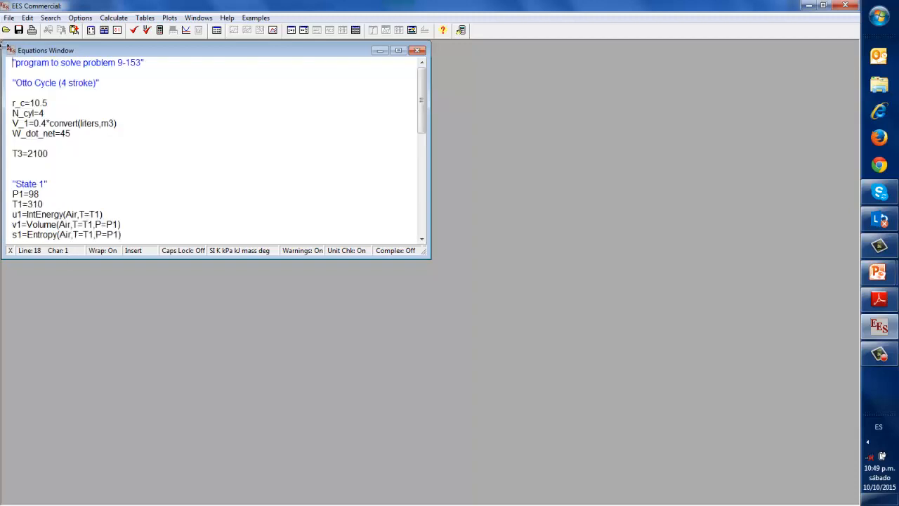
# Step: Rename the cylinder volume variable V_1 as V_max in the input equations
pyautogui.click(82, 235)
pyautogui.press('Up')
pyautogui.press('Up')
pyautogui.press('Up')
pyautogui.press('Up')
pyautogui.press('Up')
pyautogui.press('Left')
pyautogui.press('Left')
pyautogui.press('Left')
pyautogui.press('Left')
pyautogui.press('Left')
pyautogui.press('Left')
pyautogui.press('Left')
pyautogui.press('Left')
pyautogui.press('Left')
pyautogui.press('Left')
pyautogui.press('Left')
pyautogui.press('Left')
pyautogui.press('BackSpace')
pyautogui.write('mas')
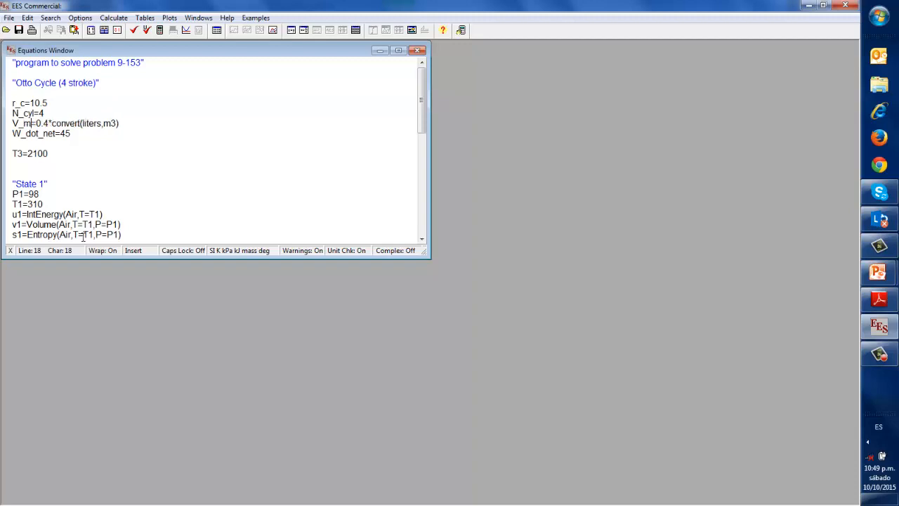
pyautogui.write('x')
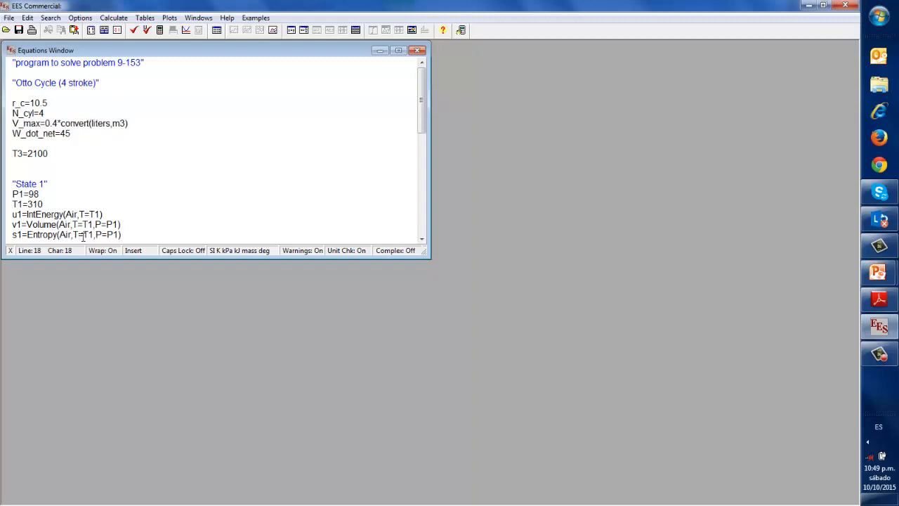
# Step: Change the mass equation at the end of the program to m=V_max/v1 and solve, accepting the warning
pyautogui.hotkey('ctrl', 'End')
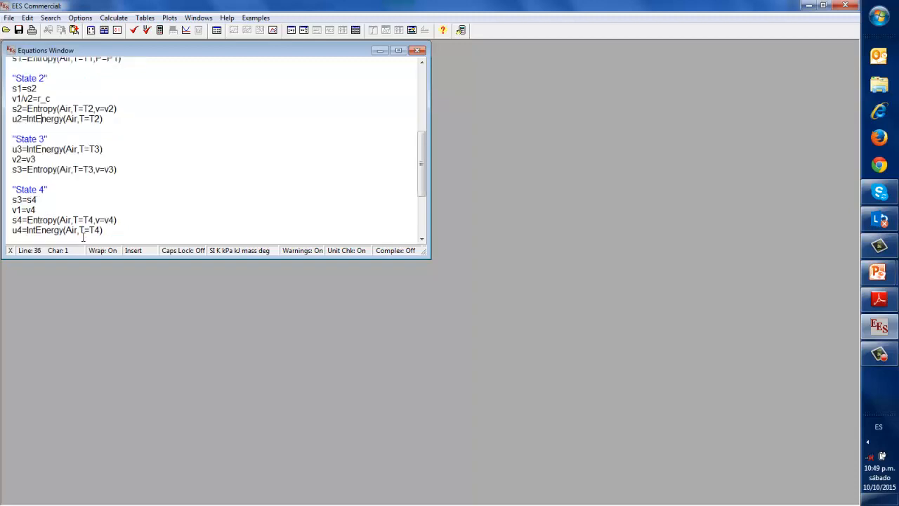
pyautogui.press('pagedown')
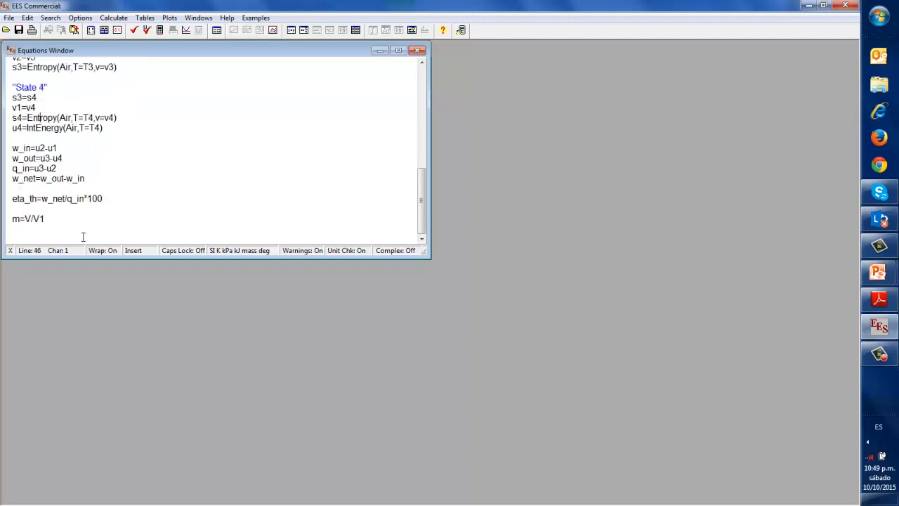
pyautogui.click(39, 217)
pyautogui.press('BackSpace')
pyautogui.write('v_max')
pyautogui.press('F2')
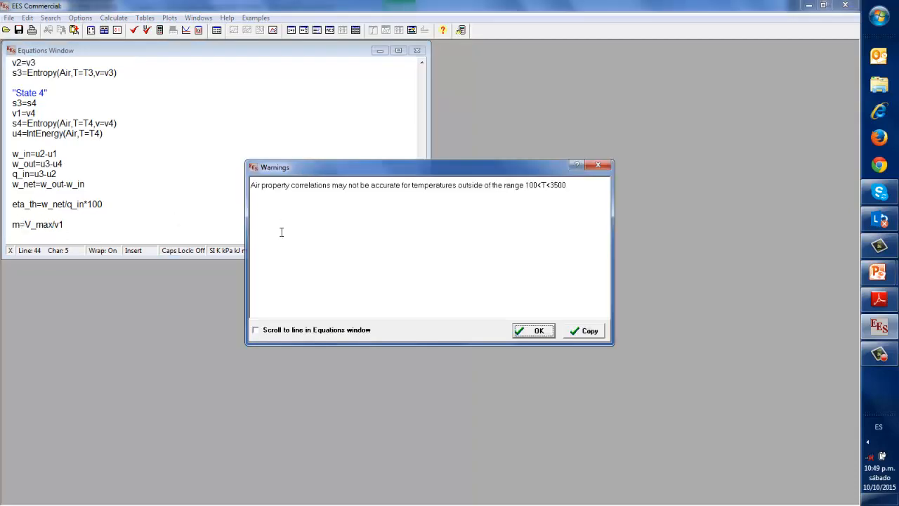
pyautogui.click(538, 331)
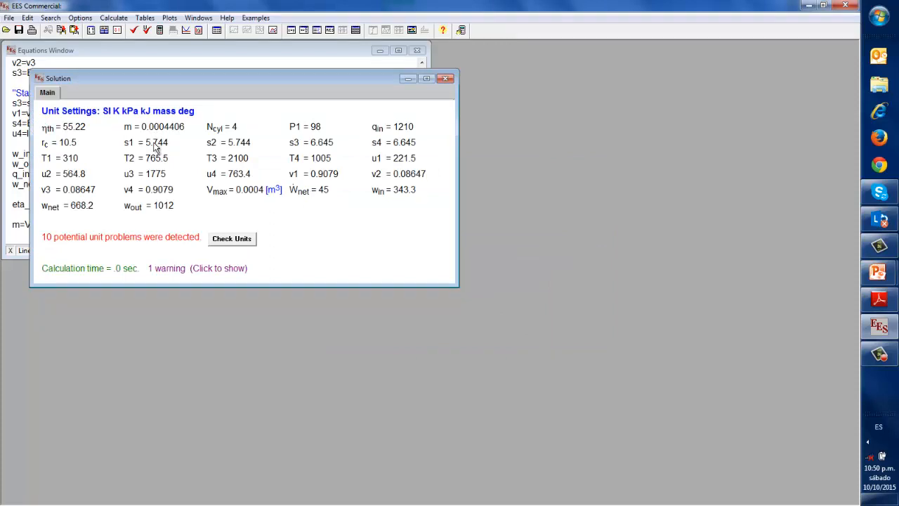
# Step: Add the net power equation W_dot_net=m*N_cyl*w_net*n/(60*2) below the mass equation and solve, accepting the warning
pyautogui.click(15, 239)
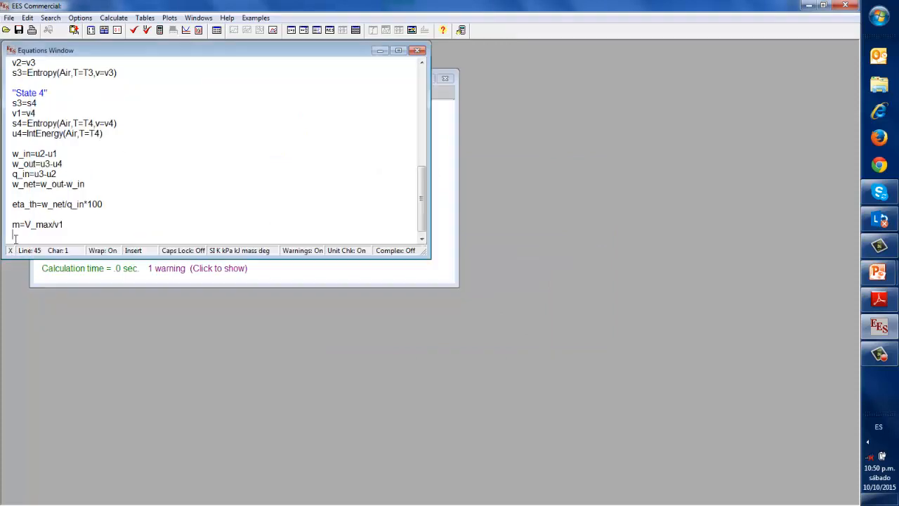
pyautogui.click(99, 219)
pyautogui.press('Return')
pyautogui.press('Down')
pyautogui.press('Down')
pyautogui.press('Down')
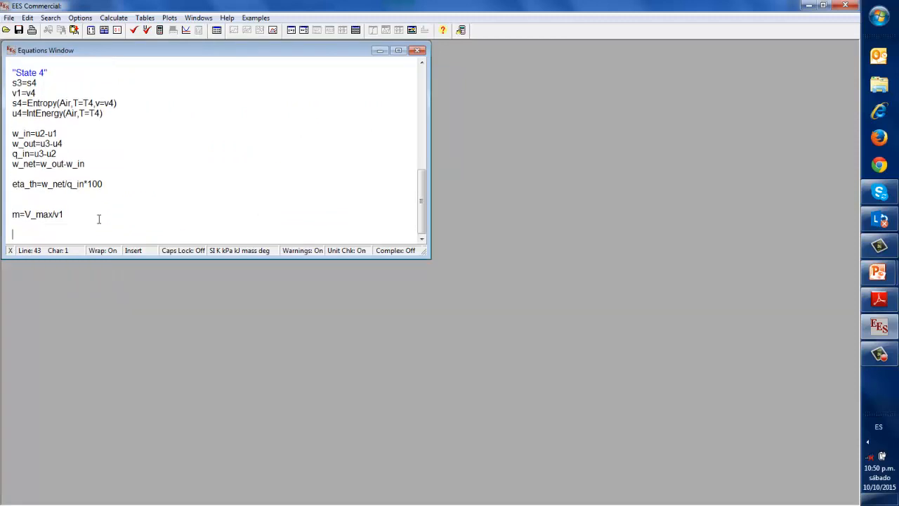
pyautogui.write('W_dot_net=mnet*n/(6')
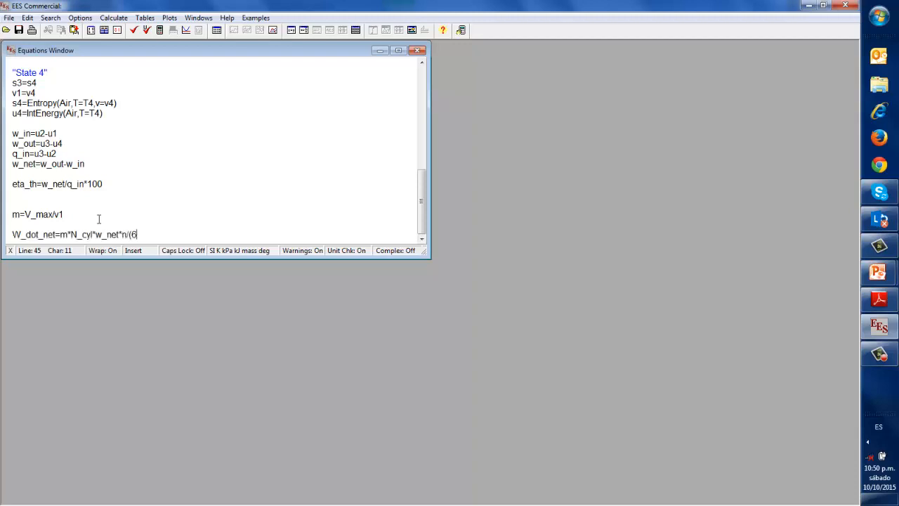
pyautogui.write('0*2)')
pyautogui.press('F2')
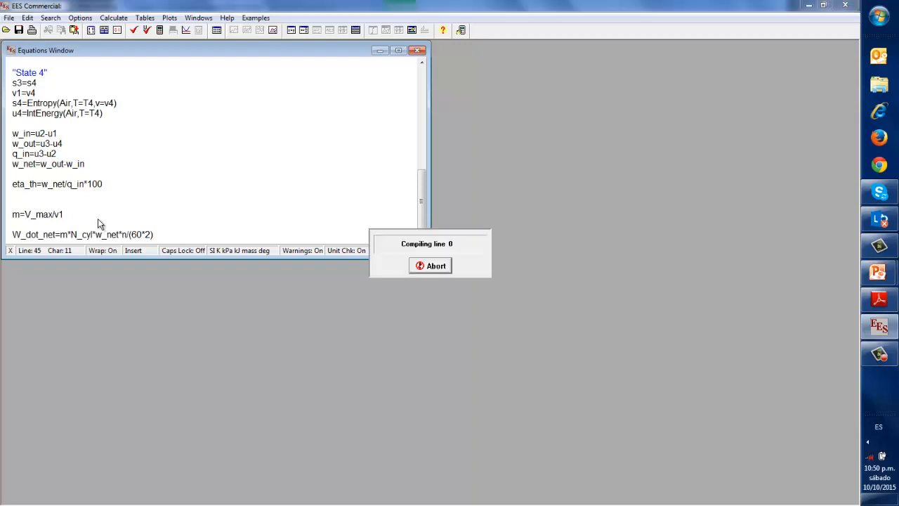
pyautogui.click(532, 330)
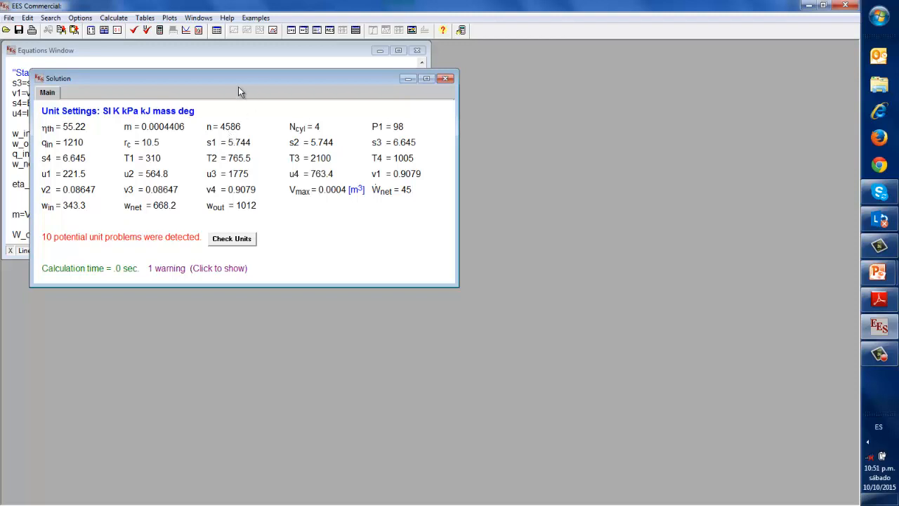
# Step: Format the eta_th and n results together with a Box highlight, blue foreground and yellow background
pyautogui.click(71, 129)
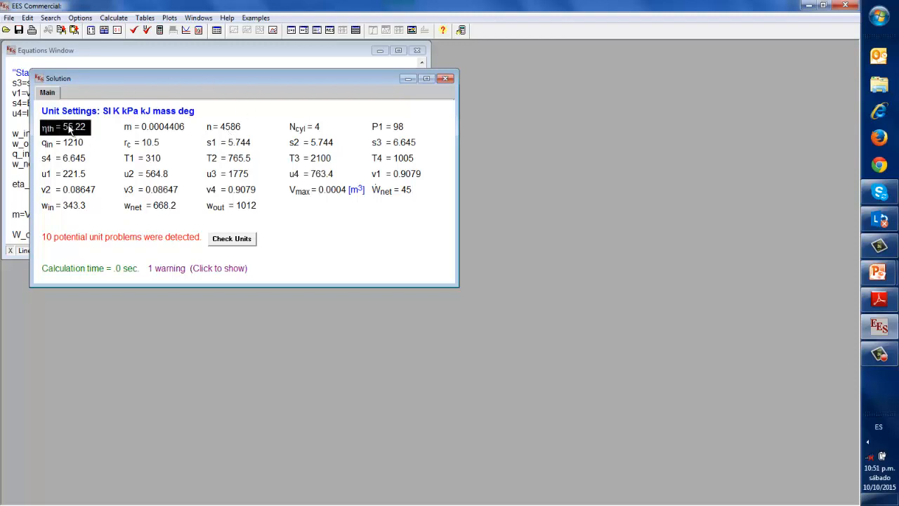
pyautogui.keyDown('ctrl'); pyautogui.click(213, 132); pyautogui.keyUp('ctrl')
pyautogui.doubleClick(213, 133)
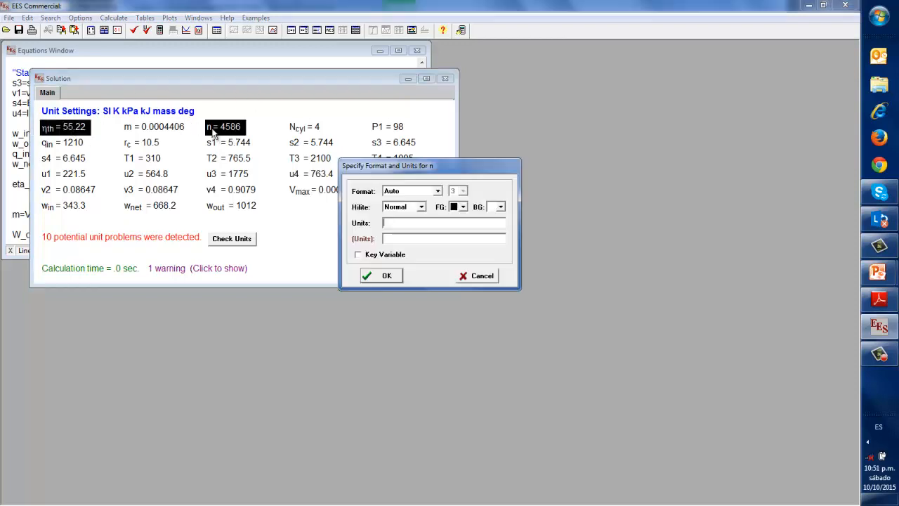
pyautogui.click(417, 207)
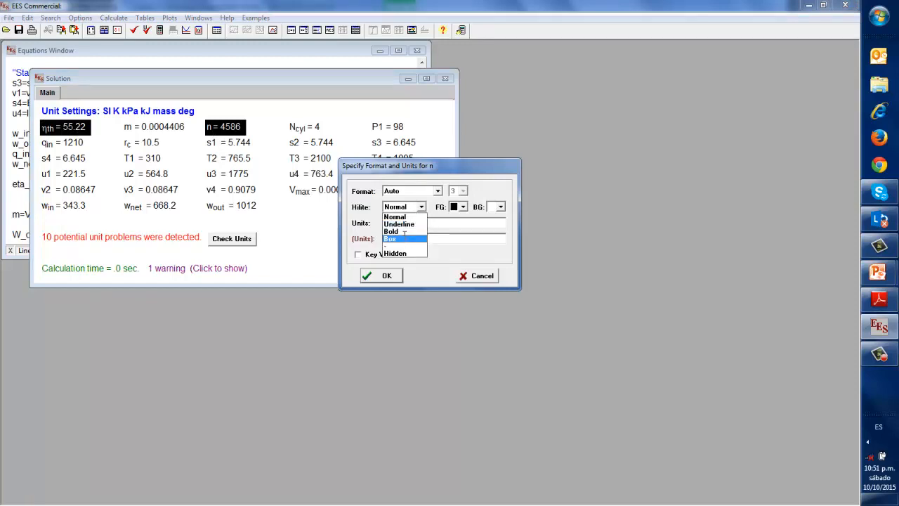
pyautogui.click(404, 237)
pyautogui.click(461, 207)
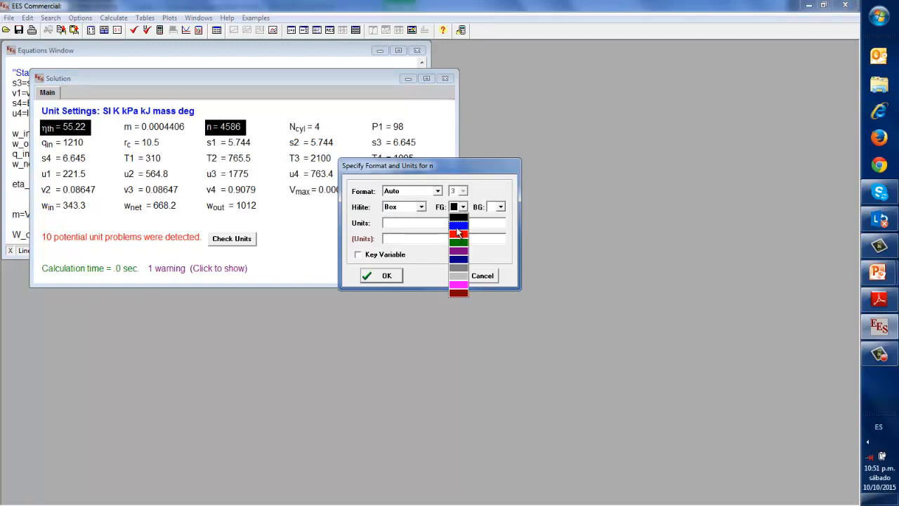
pyautogui.click(460, 230)
pyautogui.click(497, 208)
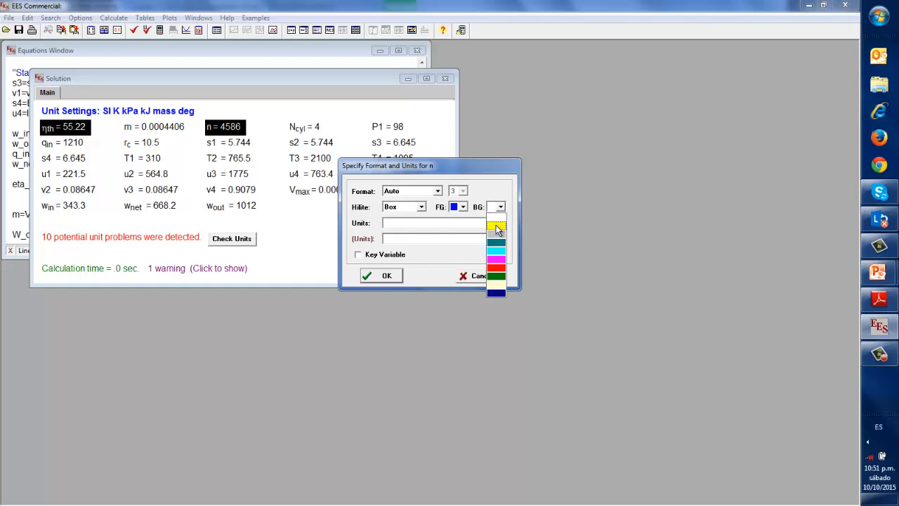
pyautogui.click(497, 226)
pyautogui.click(388, 276)
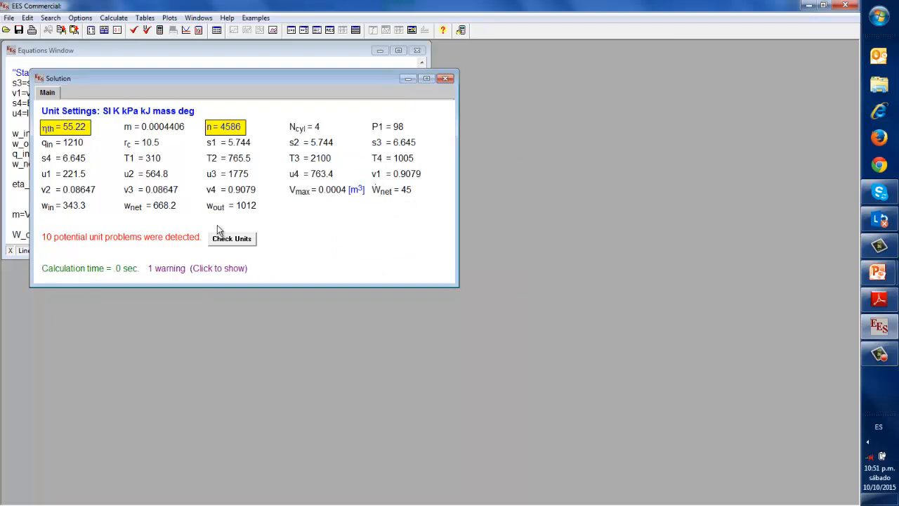
# Step: Switch to the PowerPoint slide show to read the statement of problem 9-154, and return to EES
pyautogui.hotkey('alt', 'Tab')
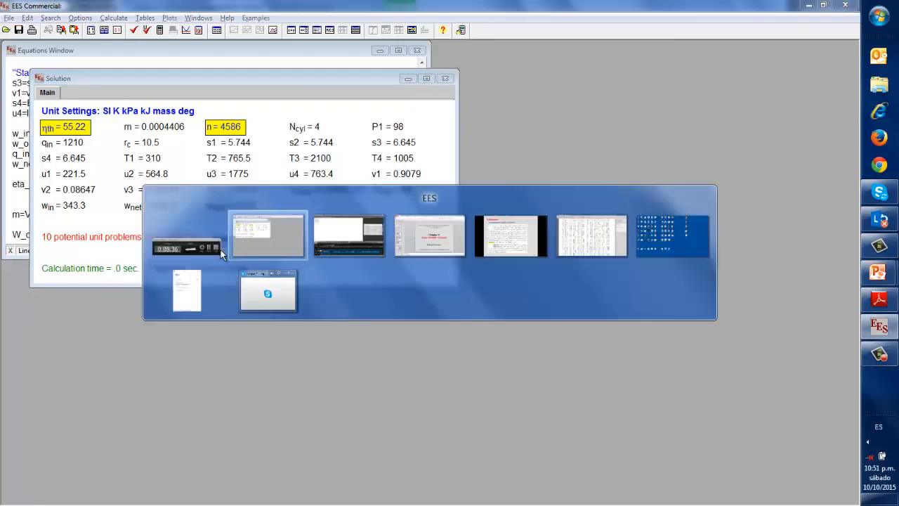
pyautogui.hotkey('alt', 'Tab')
pyautogui.hotkey('alt', 'Tab')
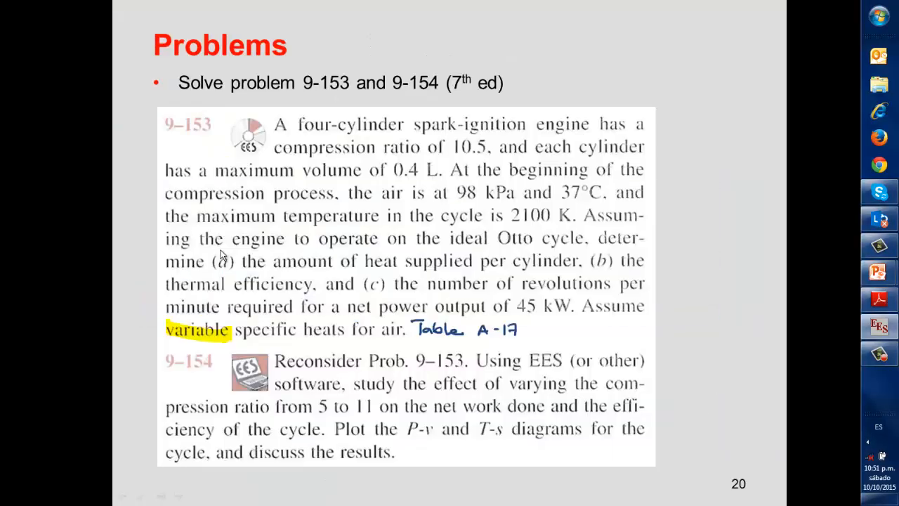
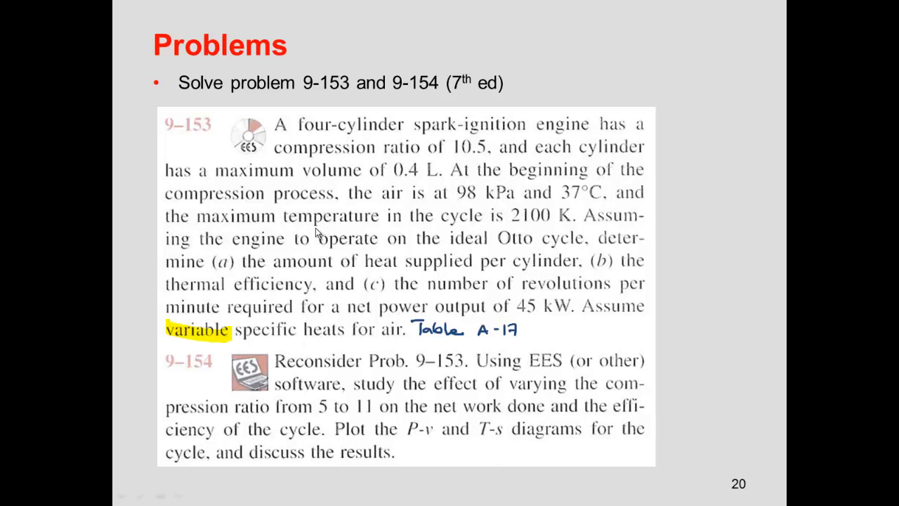
pyautogui.hotkey('alt', 'Tab')
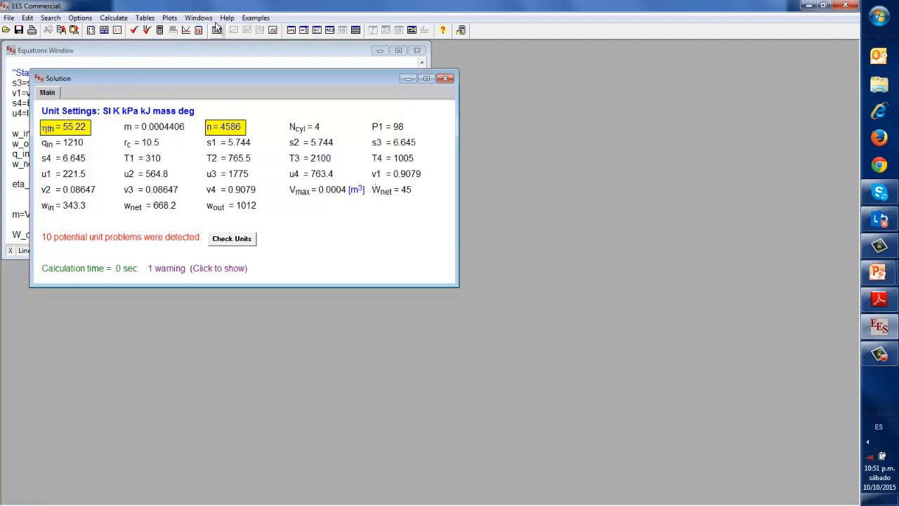
# Step: Create a new parametric table named Table 1 with 10 runs and r_c as its variable
pyautogui.click(145, 18)
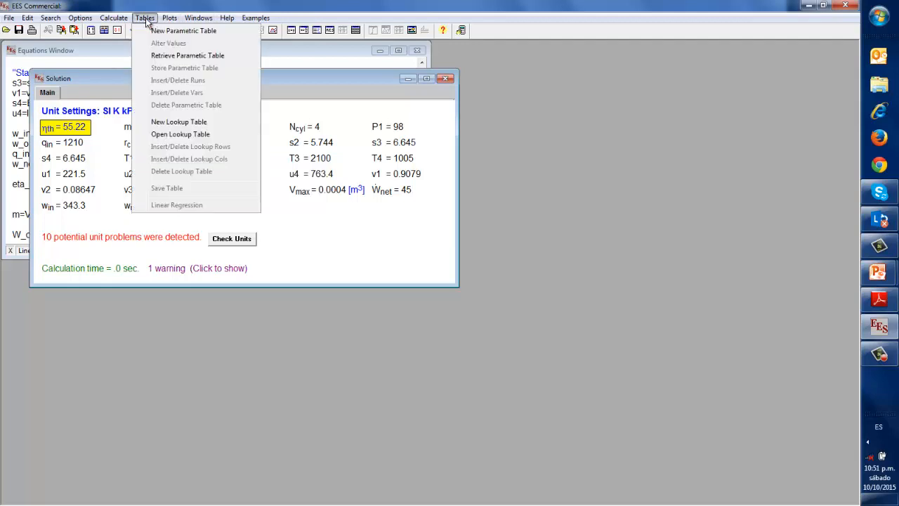
pyautogui.click(160, 31)
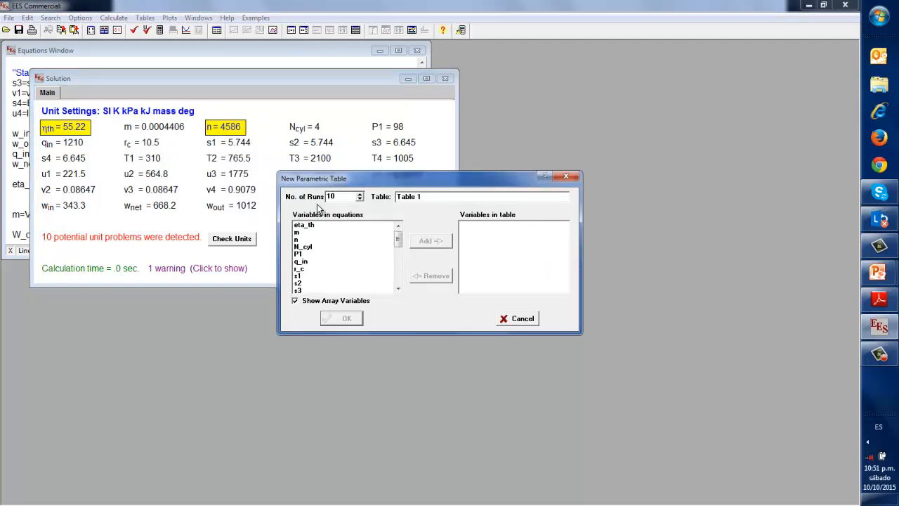
pyautogui.click(302, 269)
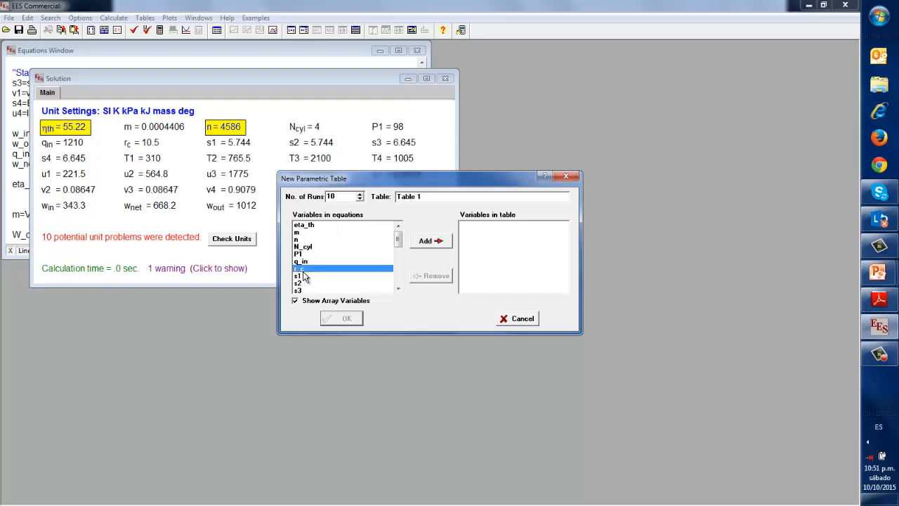
pyautogui.click(426, 242)
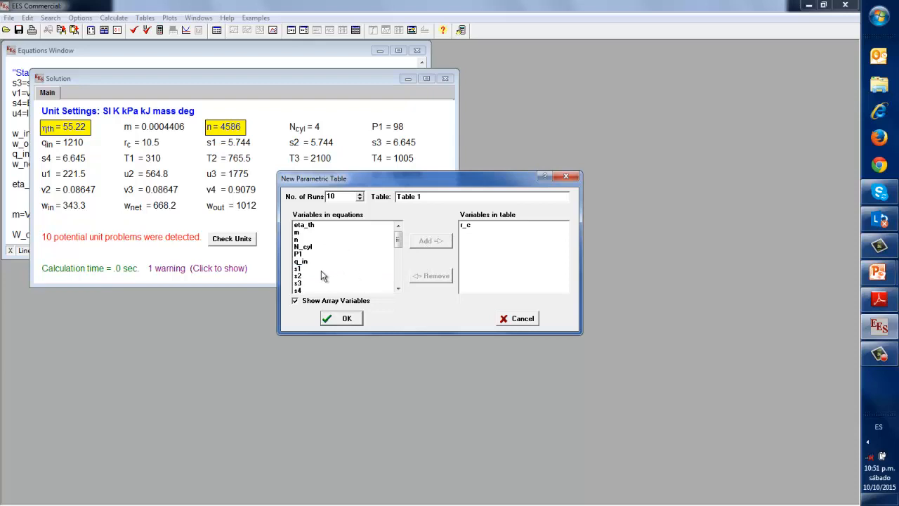
pyautogui.click(309, 233)
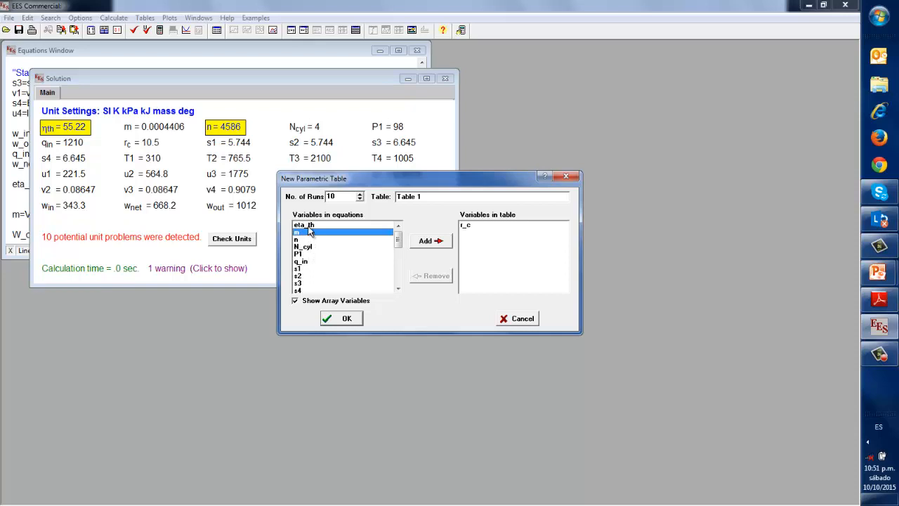
pyautogui.click(309, 232)
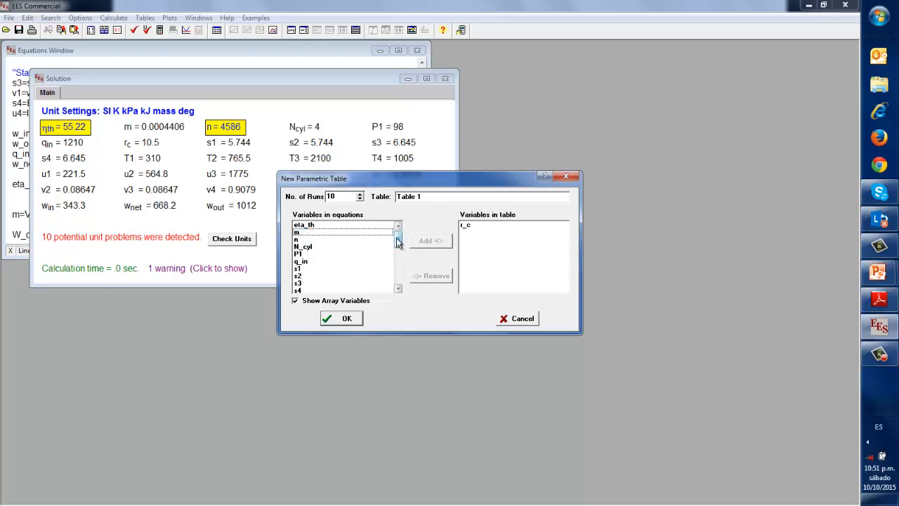
pyautogui.moveTo(399, 241); pyautogui.dragTo(400, 278)
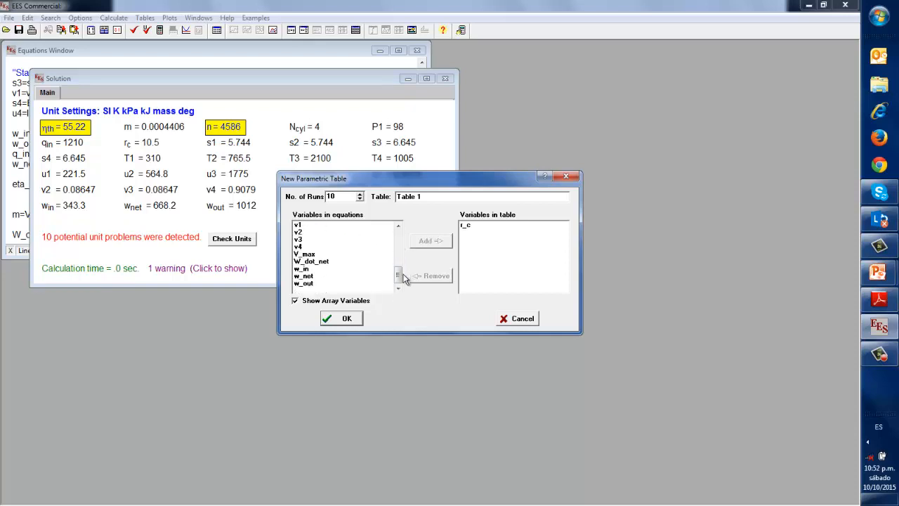
pyautogui.click(309, 278)
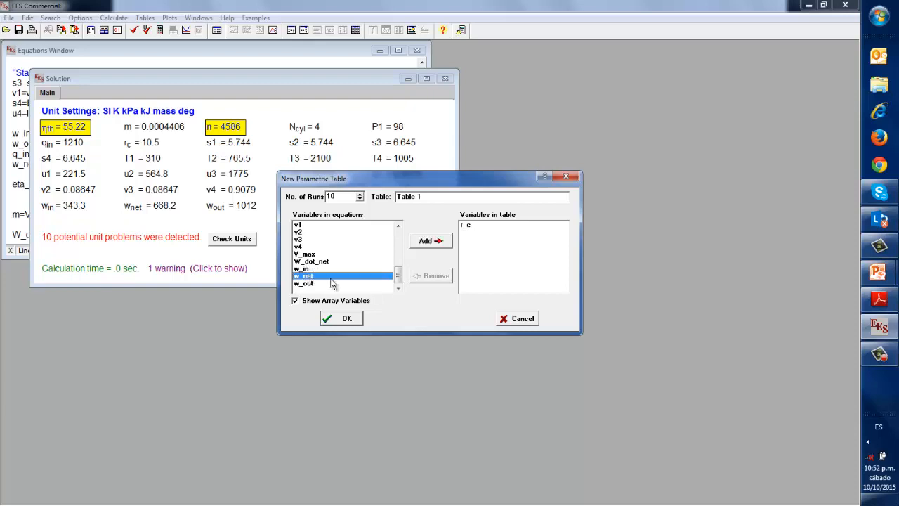
pyautogui.click(337, 319)
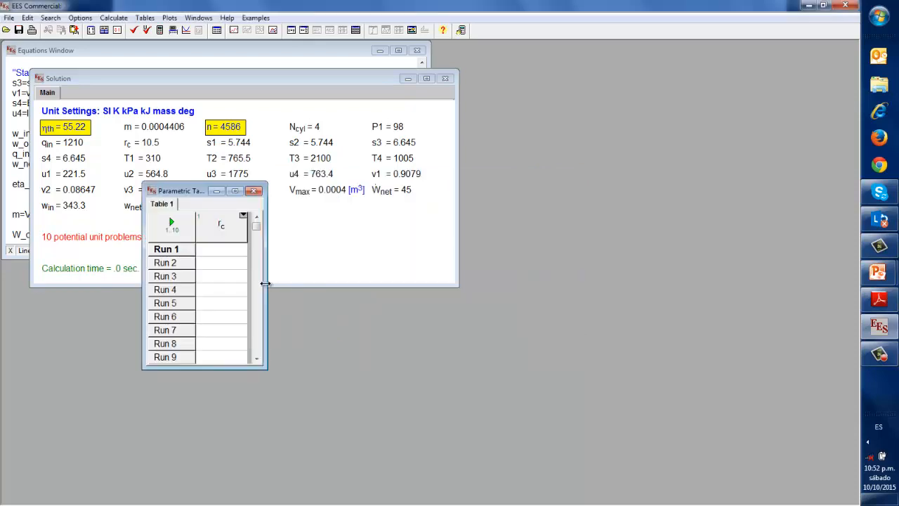
pyautogui.moveTo(264, 283); pyautogui.dragTo(379, 340)
# Step: Add w_net as a second variable in Table 1 and widen the table window to fit both columns
pyautogui.click(145, 18)
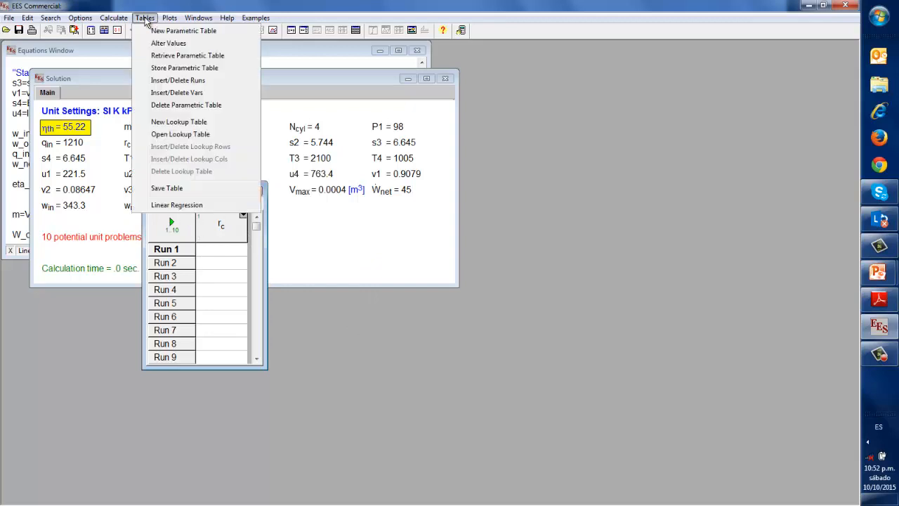
pyautogui.click(169, 91)
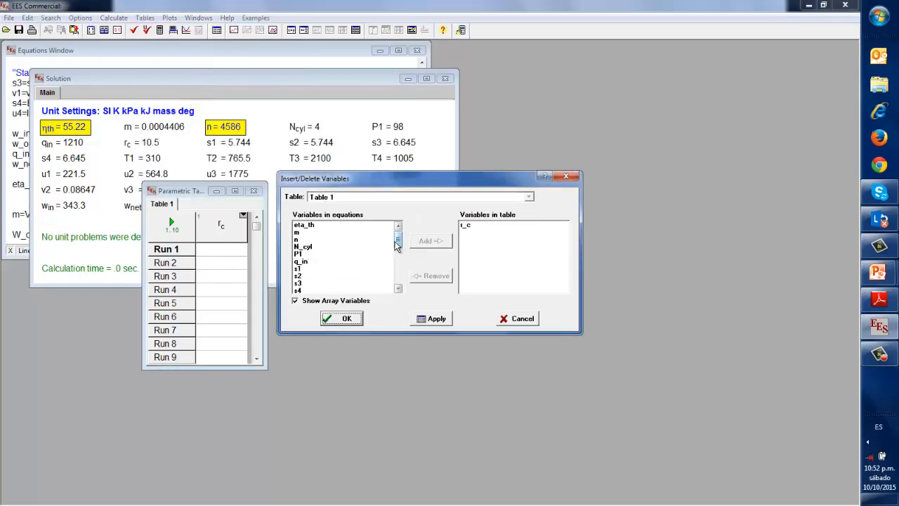
pyautogui.moveTo(397, 239); pyautogui.dragTo(397, 280)
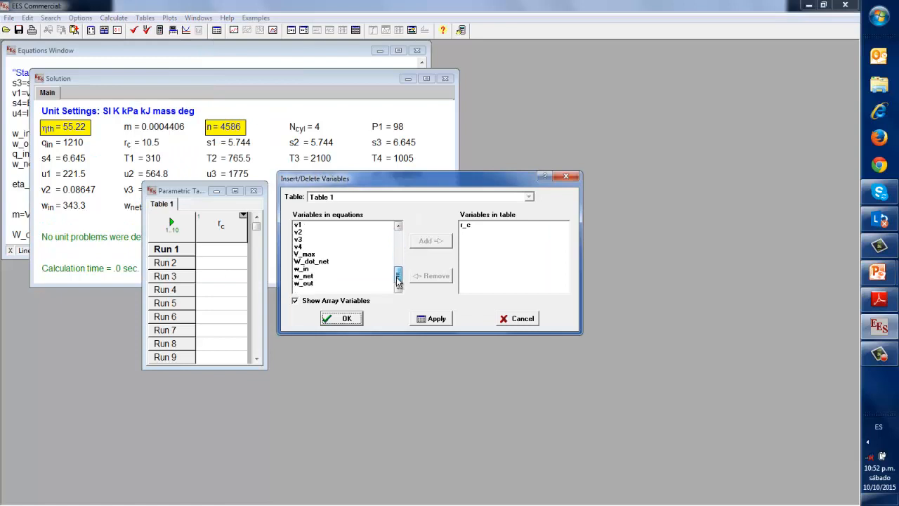
pyautogui.click(313, 262)
pyautogui.click(309, 277)
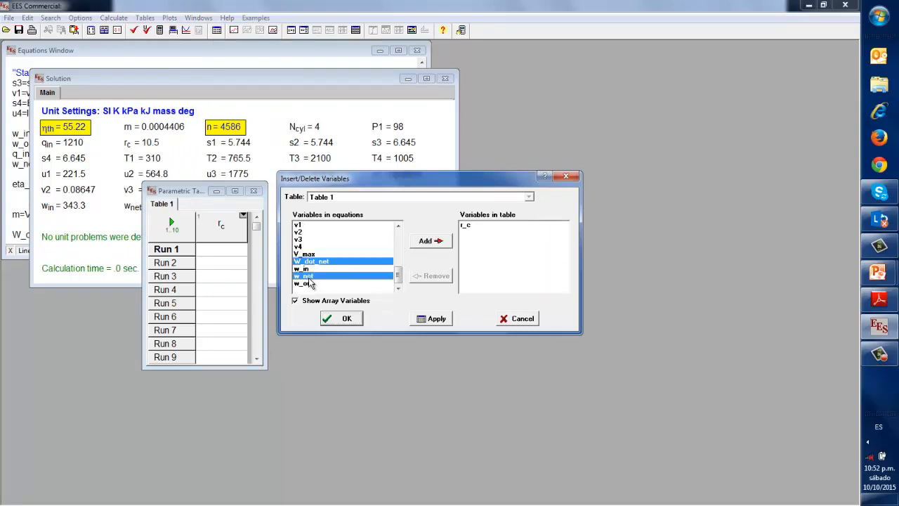
pyautogui.click(320, 262)
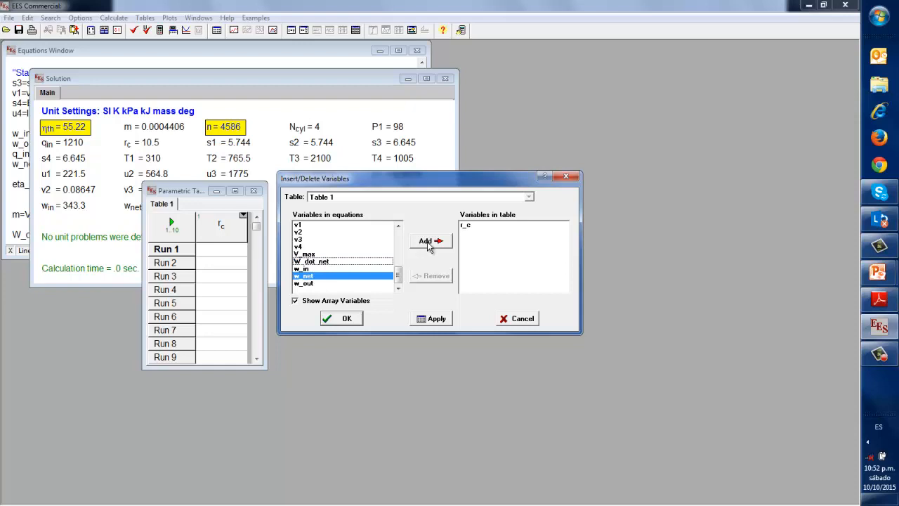
pyautogui.click(428, 242)
pyautogui.click(351, 318)
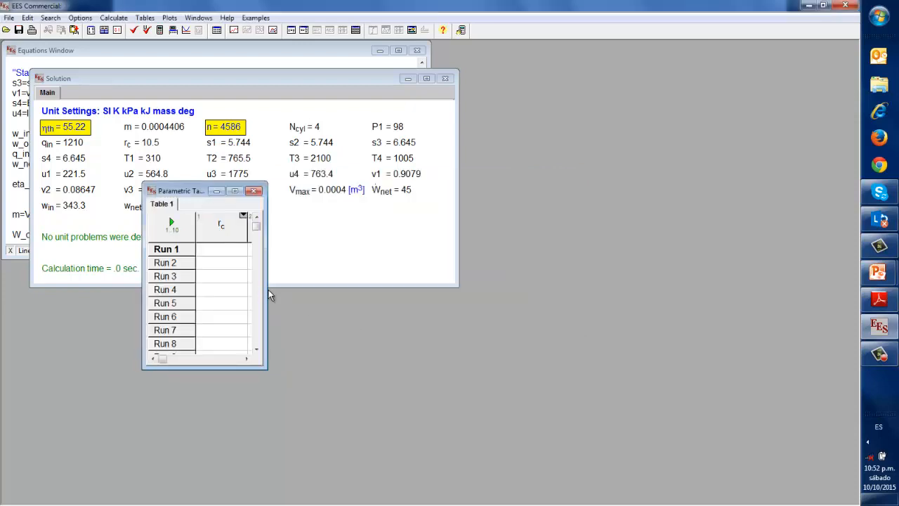
pyautogui.moveTo(267, 291); pyautogui.dragTo(351, 304)
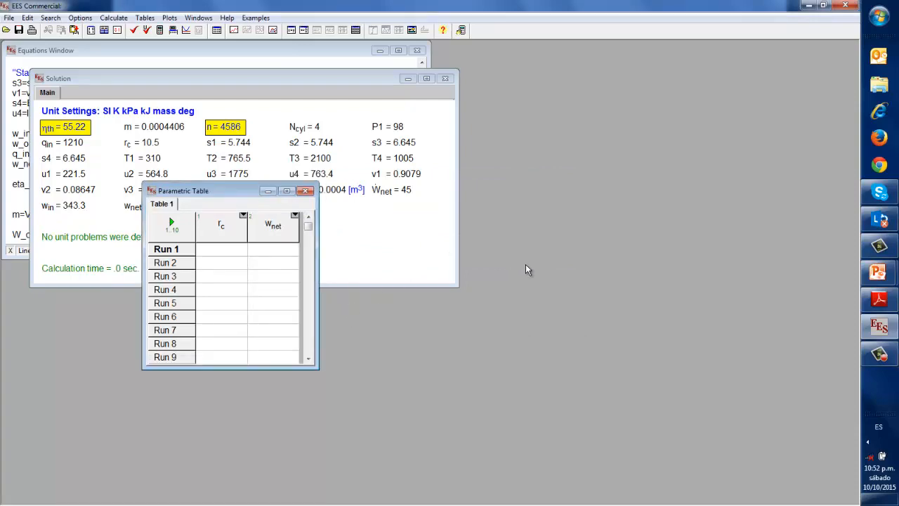
# Step: Check the problem statement slide, then fill r_c in runs 1 to 10 of Table 1 with linear values from 5 to 11
pyautogui.hotkey('alt', 'Tab')
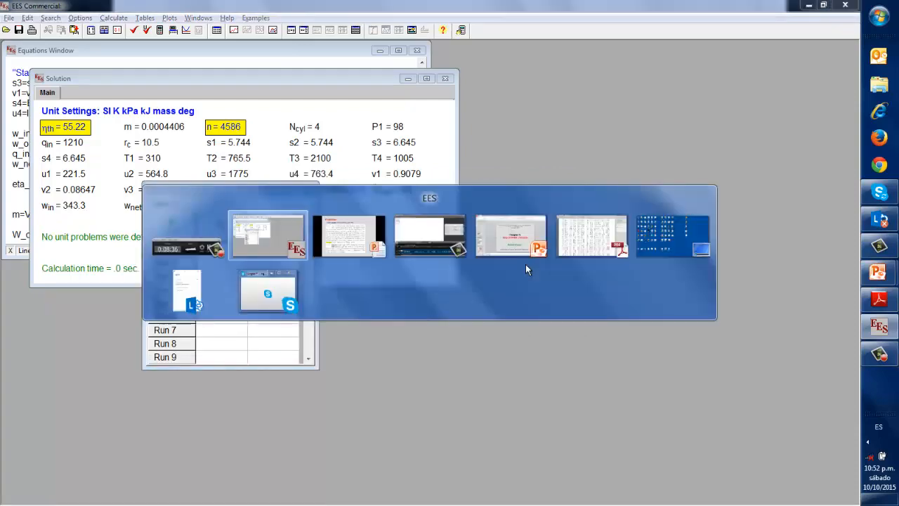
pyautogui.press('Tab')
pyautogui.hotkey('alt', 'Tab')
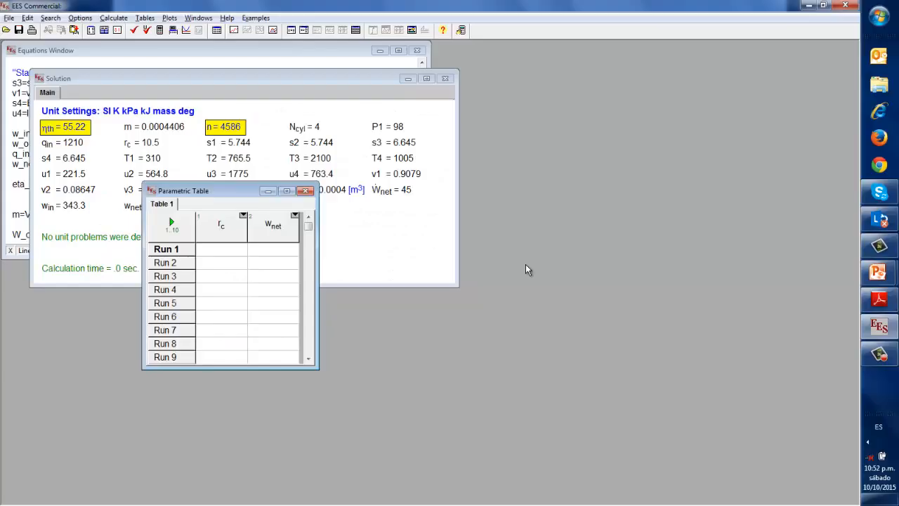
pyautogui.click(243, 216)
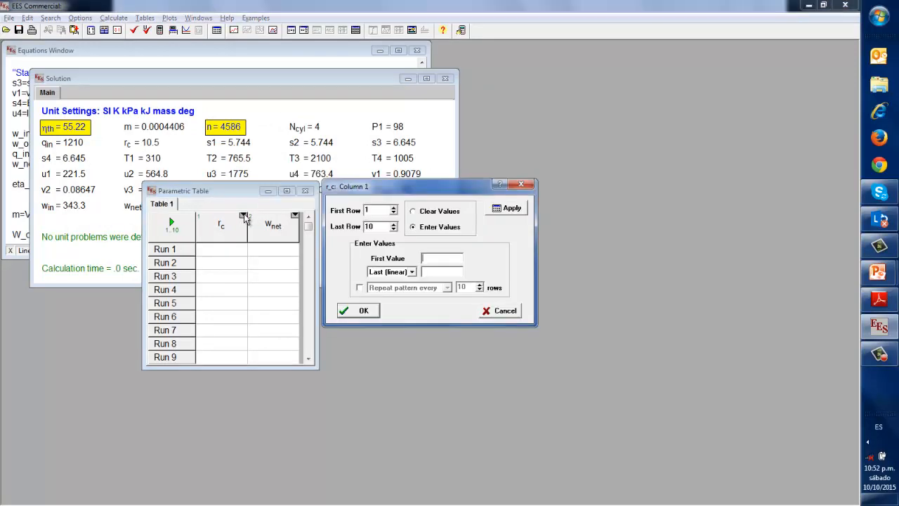
pyautogui.click(425, 258)
pyautogui.write('5')
pyautogui.click(435, 270)
pyautogui.write('11')
pyautogui.click(363, 311)
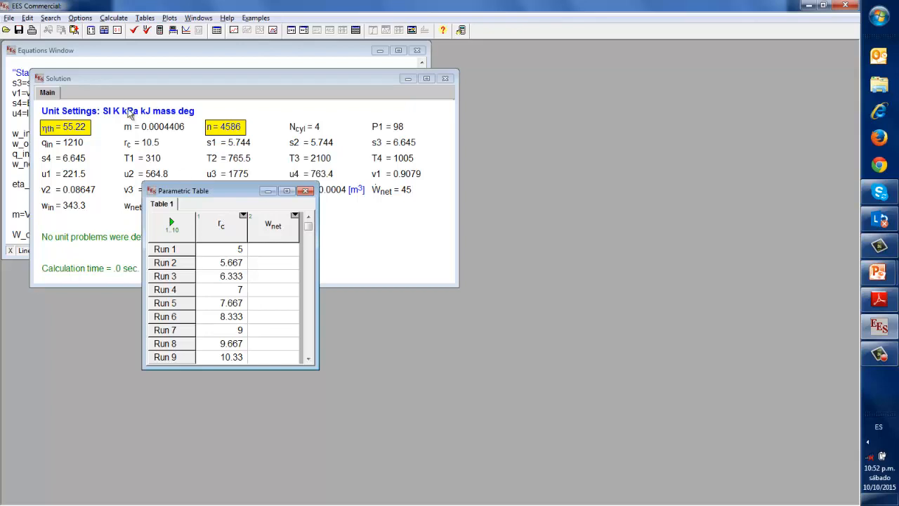
# Step: Comment out the r_c=10.5 equation in the Equations Window with a curly-brace comment
pyautogui.click(122, 64)
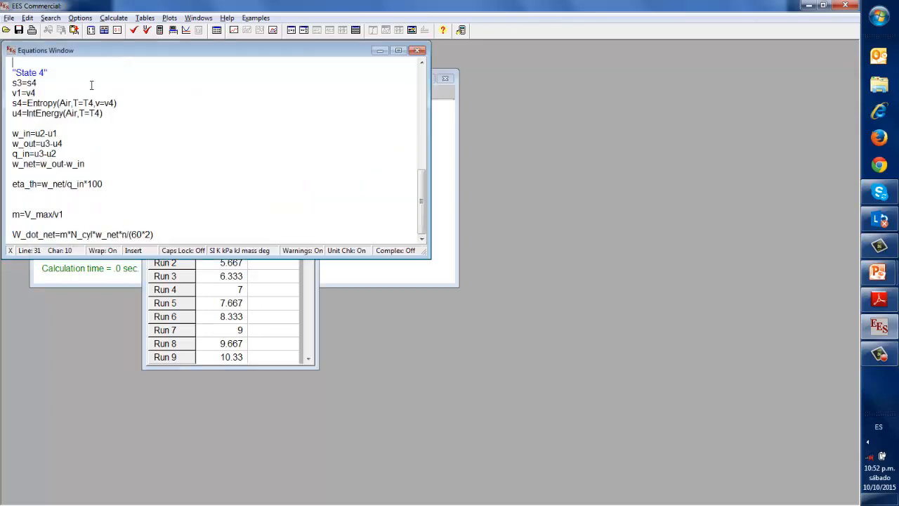
pyautogui.click(225, 175)
pyautogui.scroll(10, 225, 174)
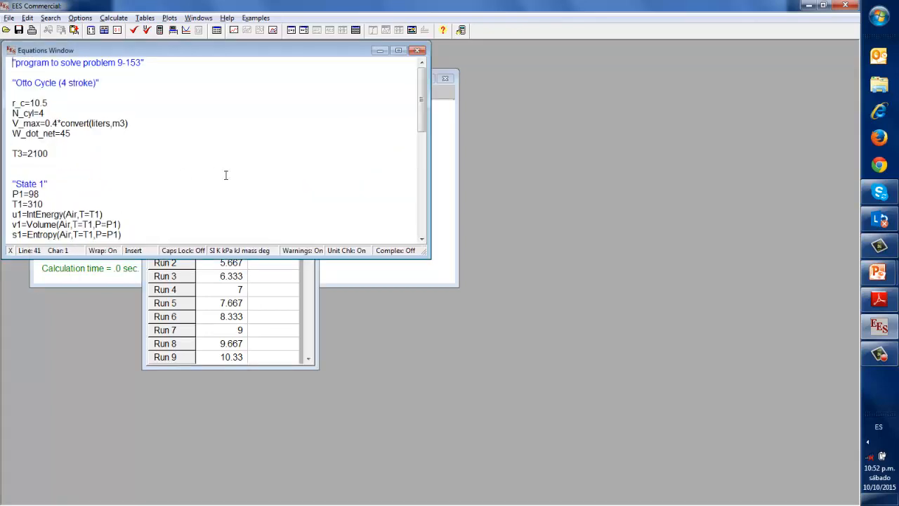
pyautogui.click(49, 101)
pyautogui.moveTo(50, 101); pyautogui.dragTo(12, 103)
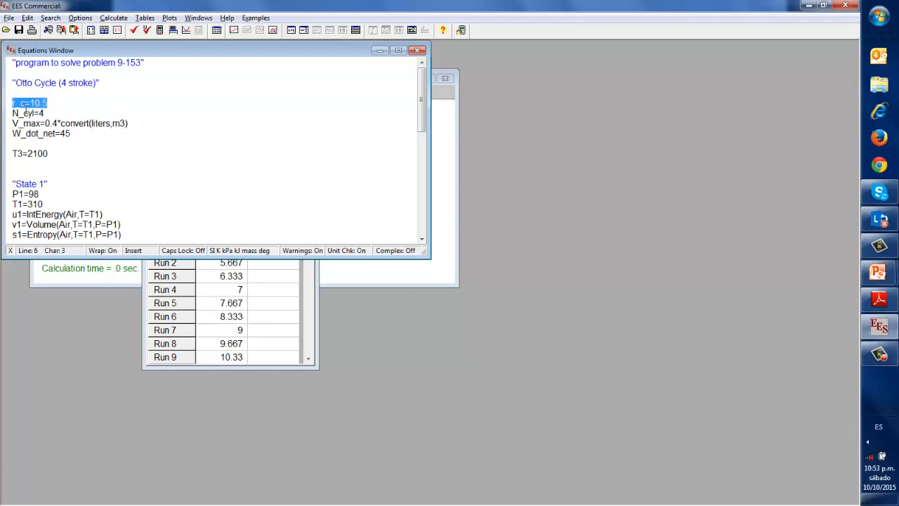
pyautogui.rightClick(23, 106)
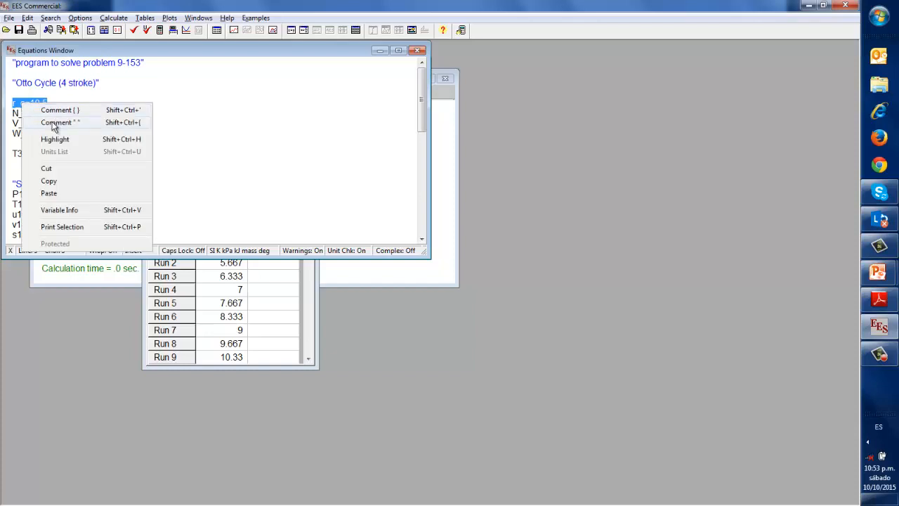
pyautogui.click(56, 110)
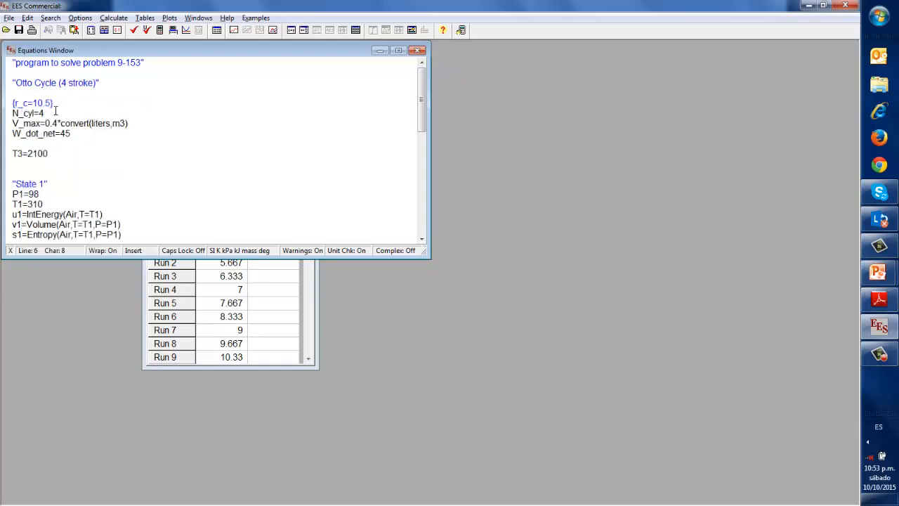
# Step: Solve Table 1 for runs 1 to 10 and accept the air property warning
pyautogui.press('F3')
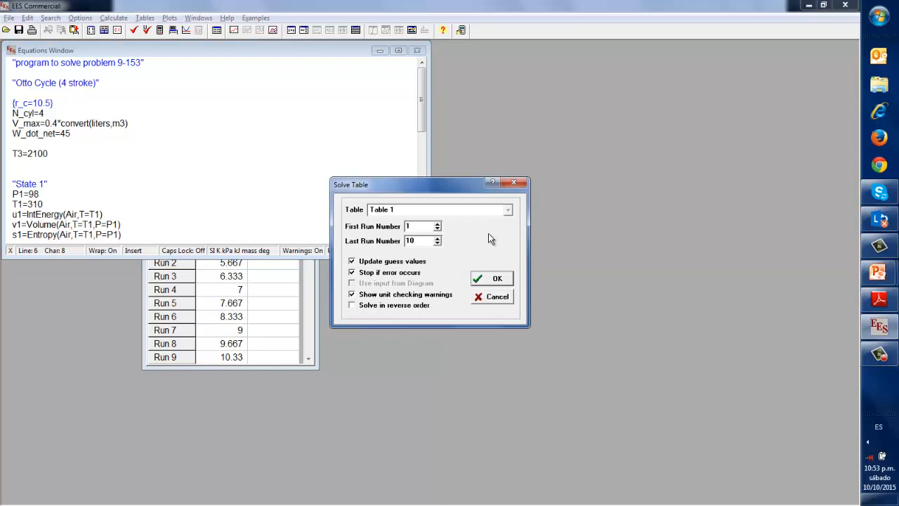
pyautogui.click(490, 279)
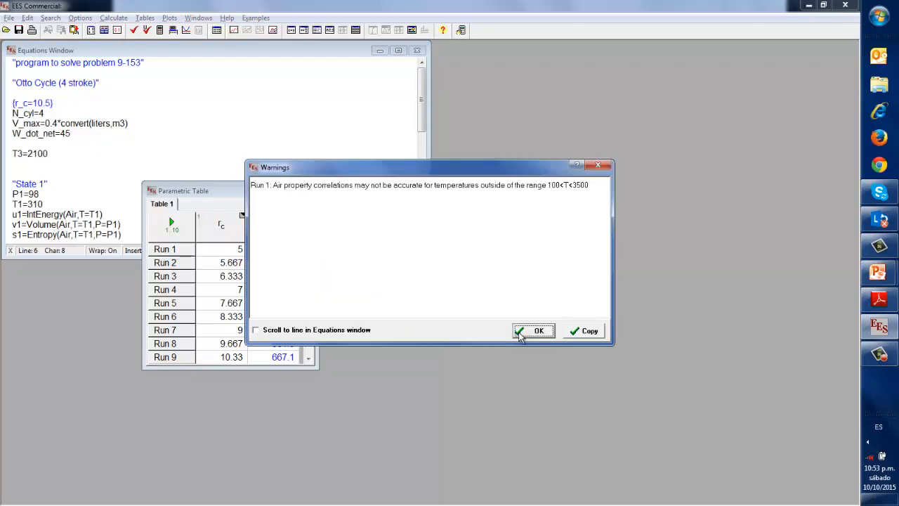
pyautogui.click(522, 331)
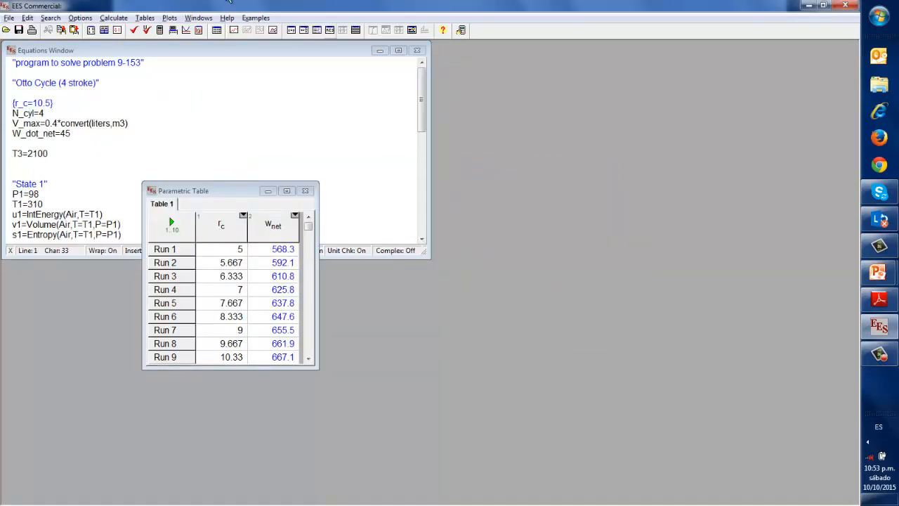
# Step: Add the thermal efficiency variable eta_th to Table 1 as a third column
pyautogui.click(253, 71)
pyautogui.click(172, 18)
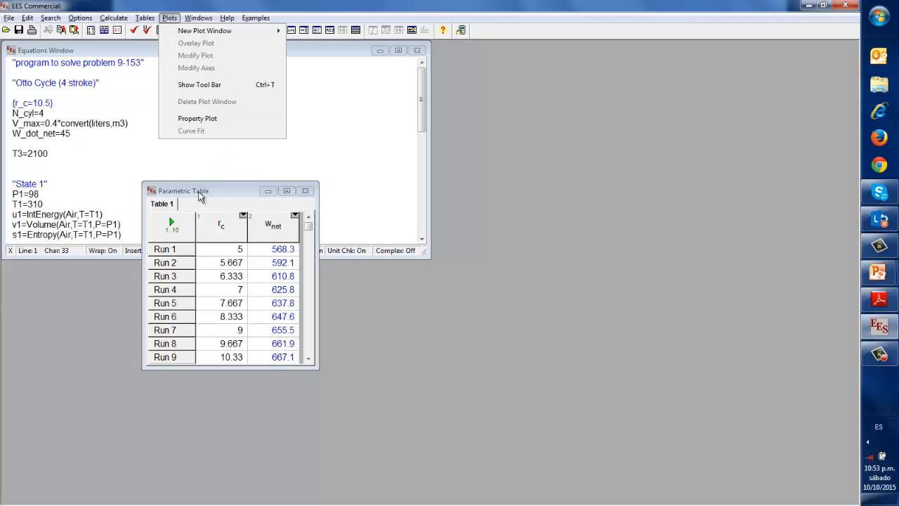
pyautogui.moveTo(144, 18)
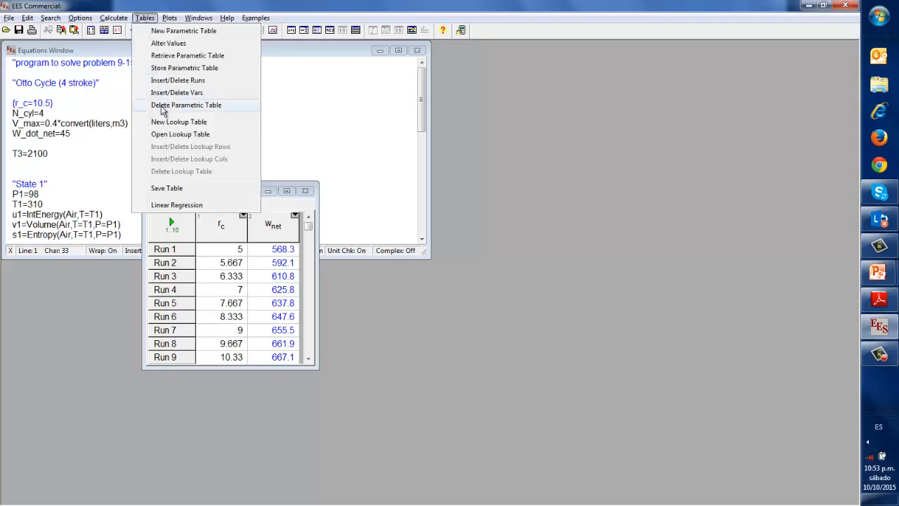
pyautogui.click(161, 93)
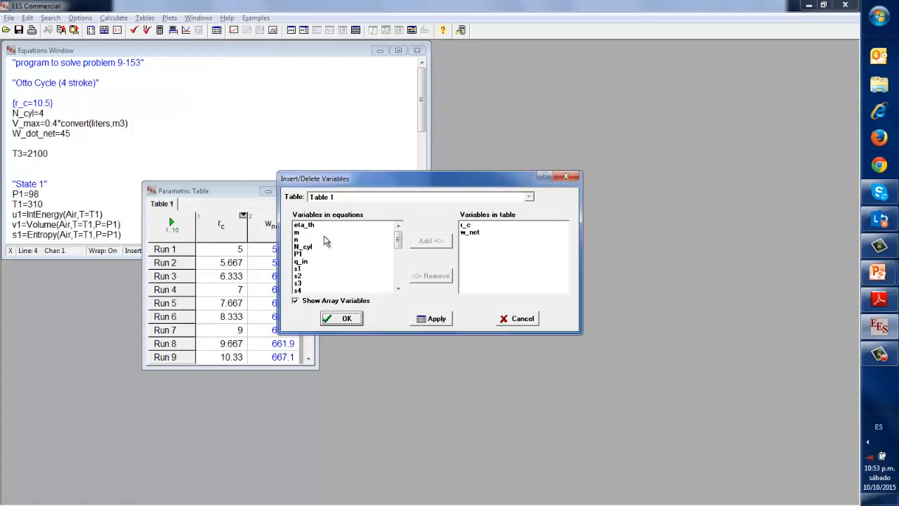
pyautogui.click(307, 225)
pyautogui.click(426, 242)
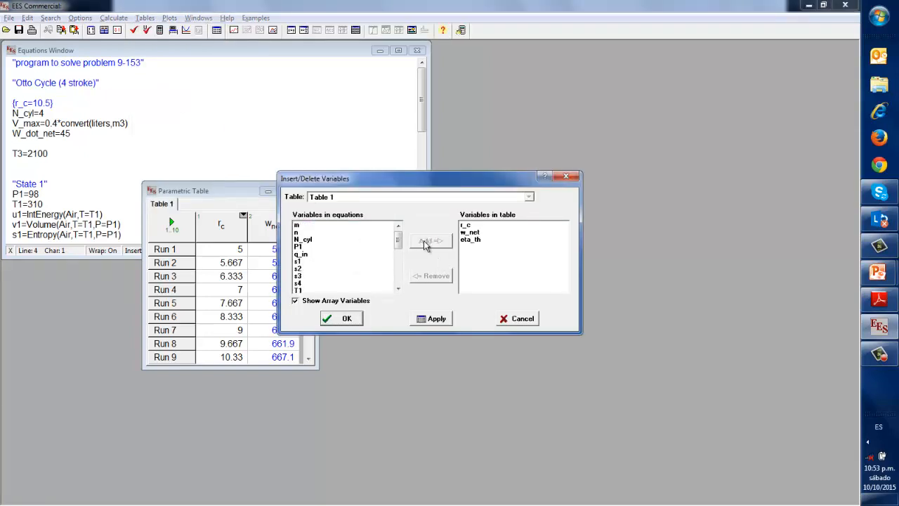
pyautogui.click(356, 319)
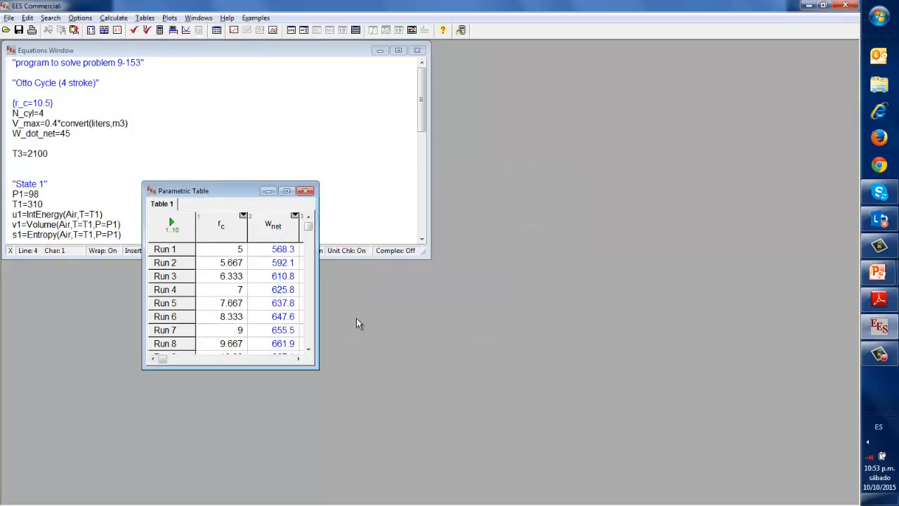
# Step: Solve runs 1 to 10 again with eta_th included, accept the warning, and enlarge the table window to show every column and run
pyautogui.press('F3')
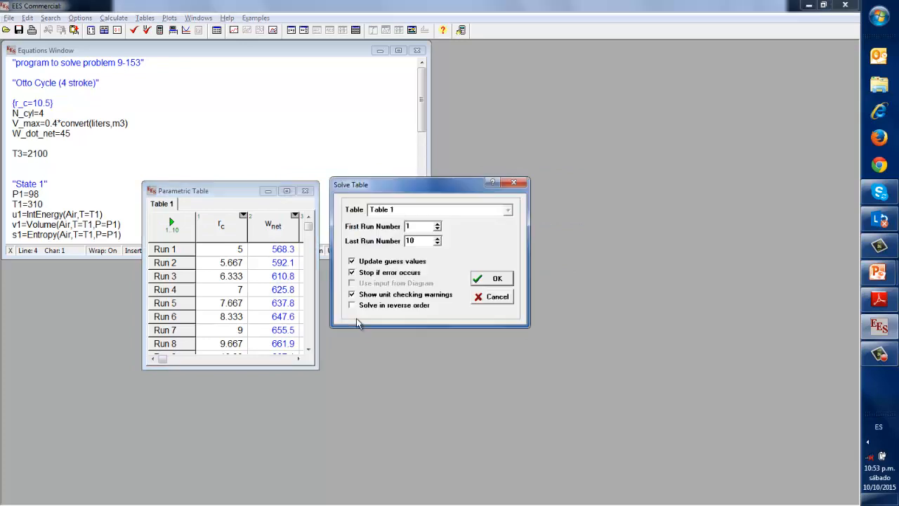
pyautogui.click(490, 280)
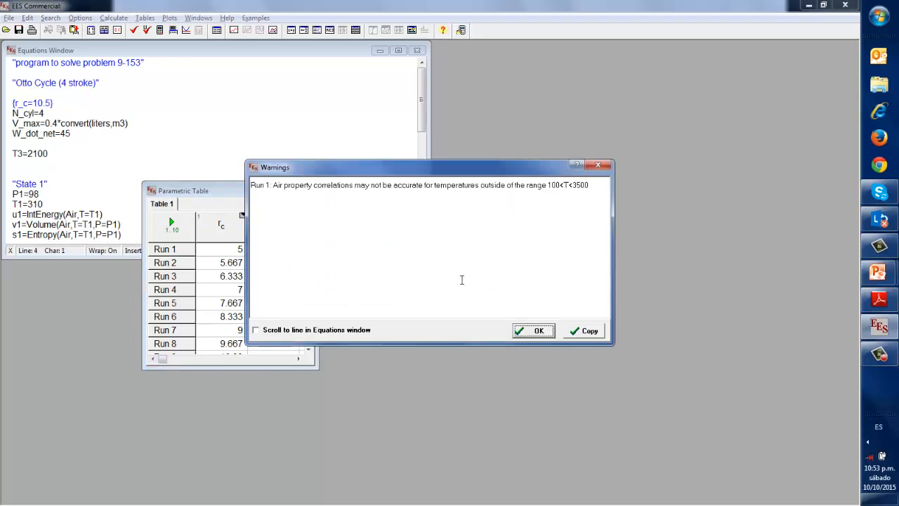
pyautogui.click(535, 328)
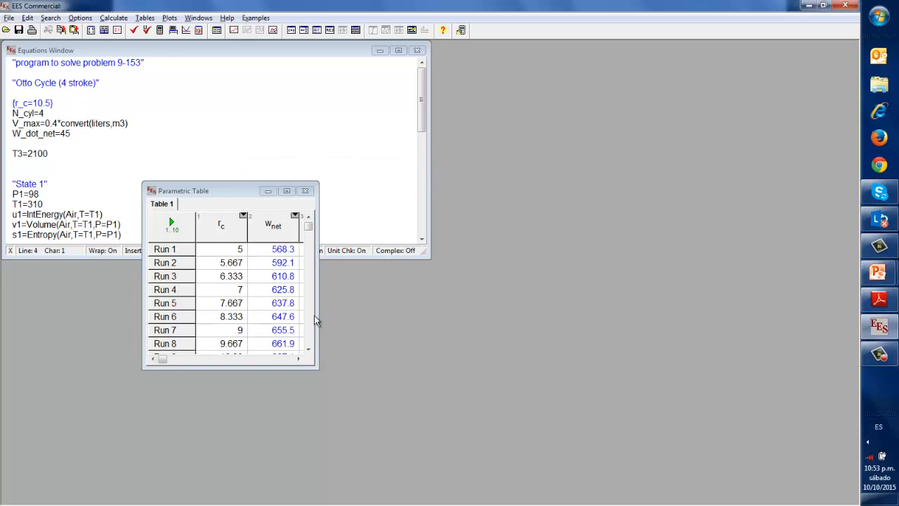
pyautogui.moveTo(316, 369); pyautogui.dragTo(402, 413)
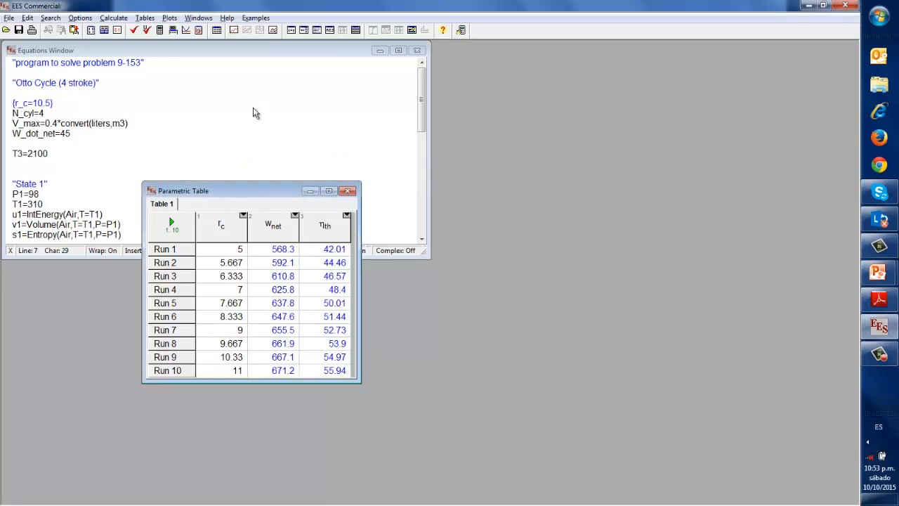
# Step: Plot w_net against r_c from Table 1 with spline fit, automatic update, a legend item and hollow square symbols, and move the legend inside the axes
pyautogui.click(169, 17)
pyautogui.moveTo(180, 31)
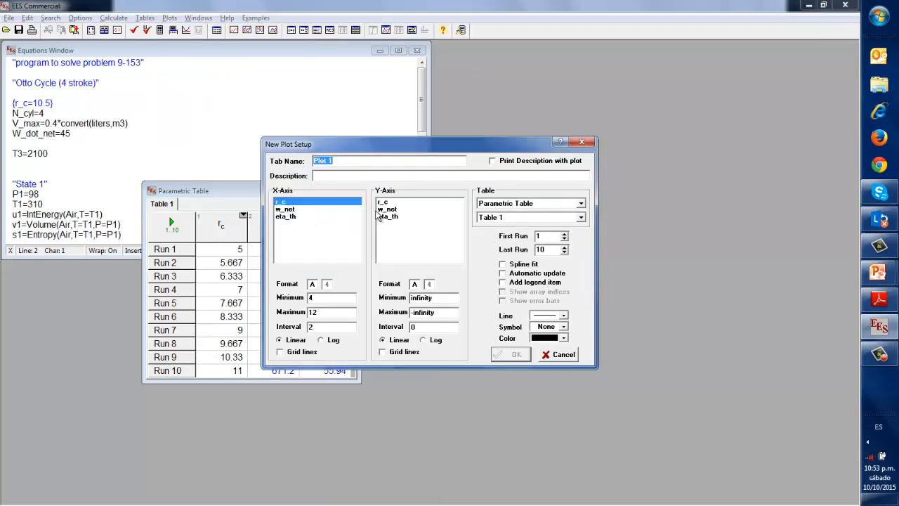
pyautogui.click(386, 209)
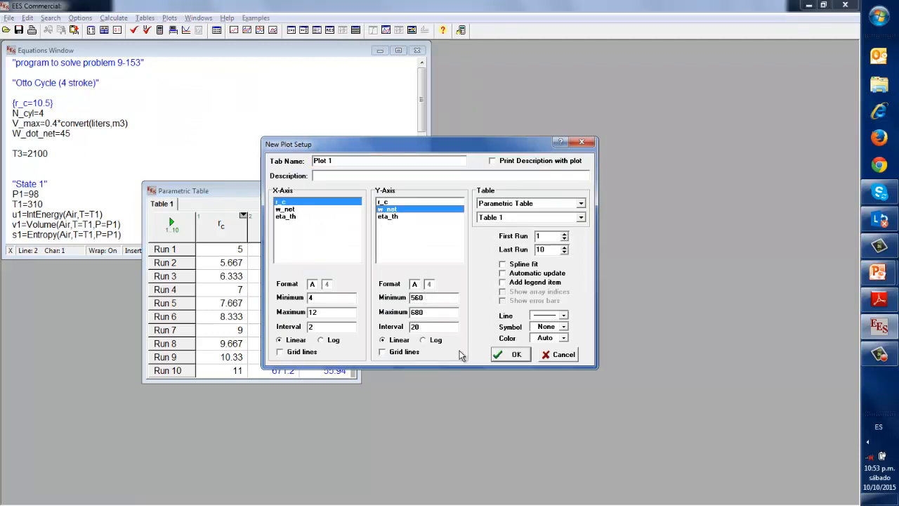
pyautogui.click(503, 273)
pyautogui.click(502, 281)
pyautogui.click(502, 264)
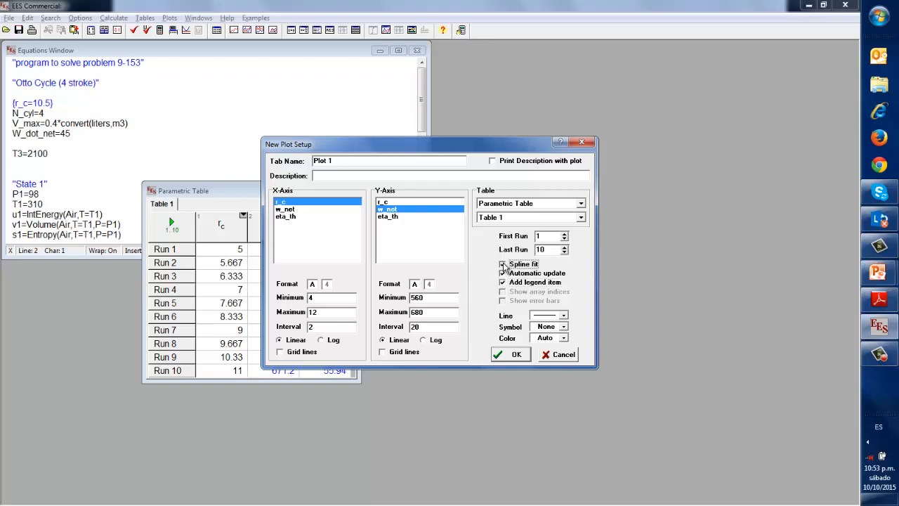
pyautogui.click(562, 327)
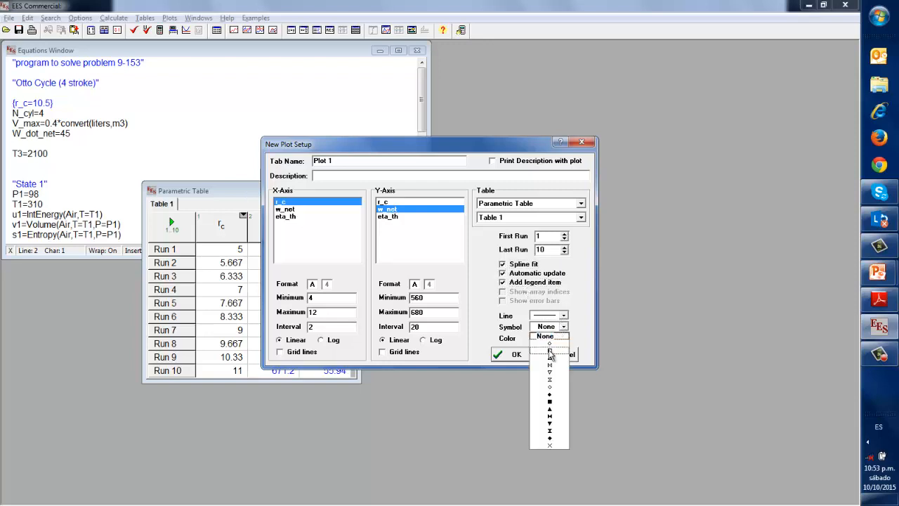
pyautogui.click(549, 349)
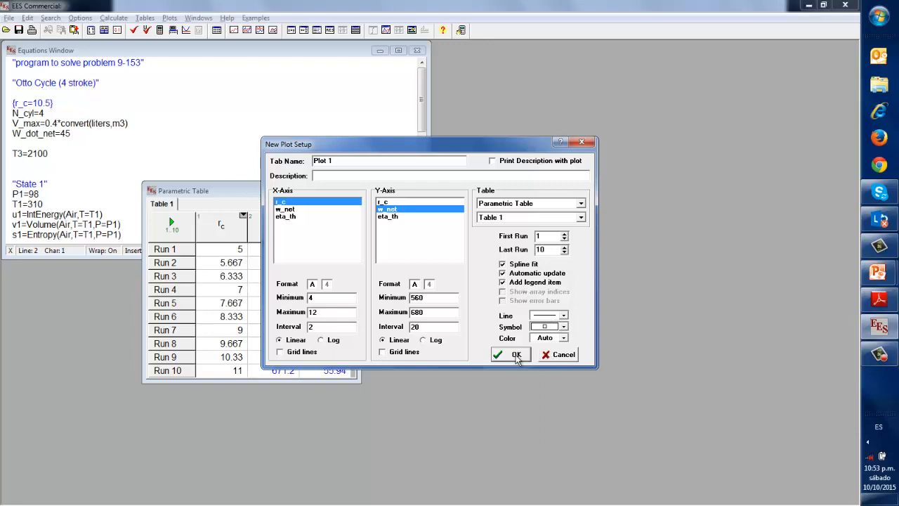
pyautogui.click(516, 356)
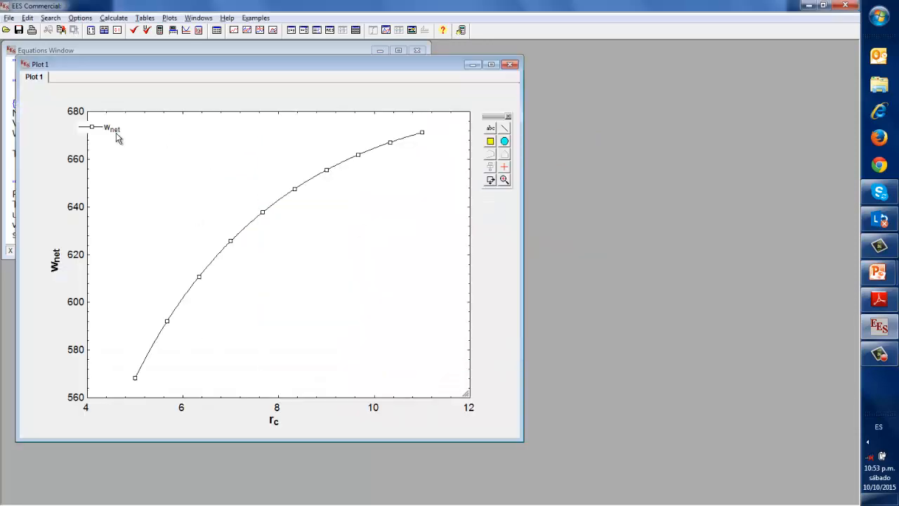
pyautogui.moveTo(118, 134); pyautogui.dragTo(140, 134)
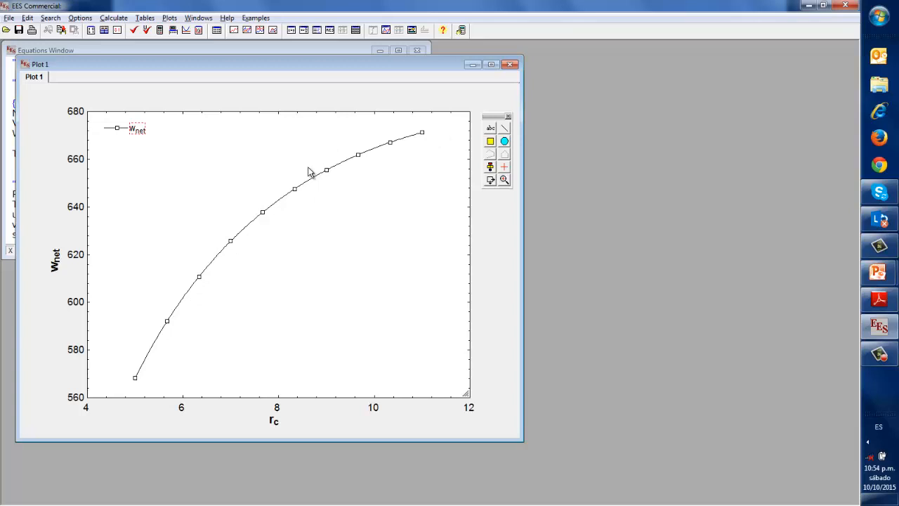
# Step: Overlay eta_th against r_c on Plot 1 using the right Y-scale, spline fit, automatic update and a legend item, and align its legend below w_net
pyautogui.click(198, 18)
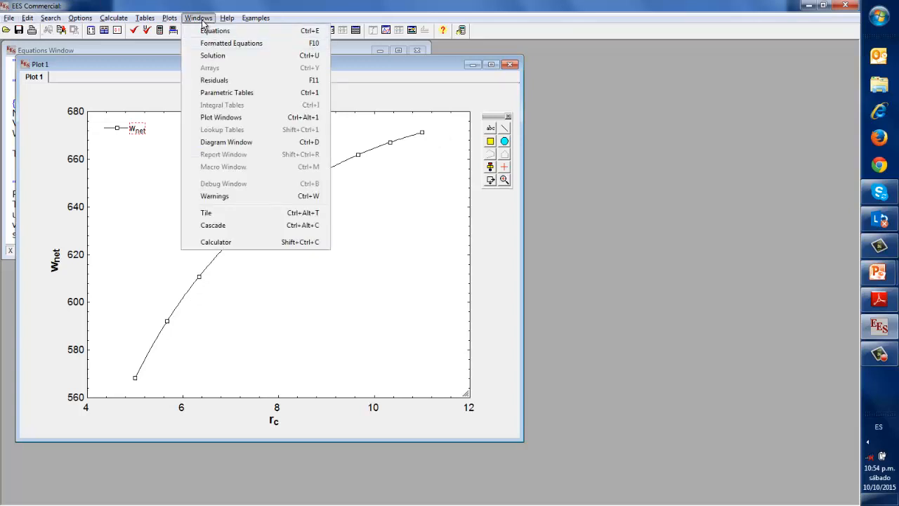
pyautogui.moveTo(169, 18)
pyautogui.click(186, 43)
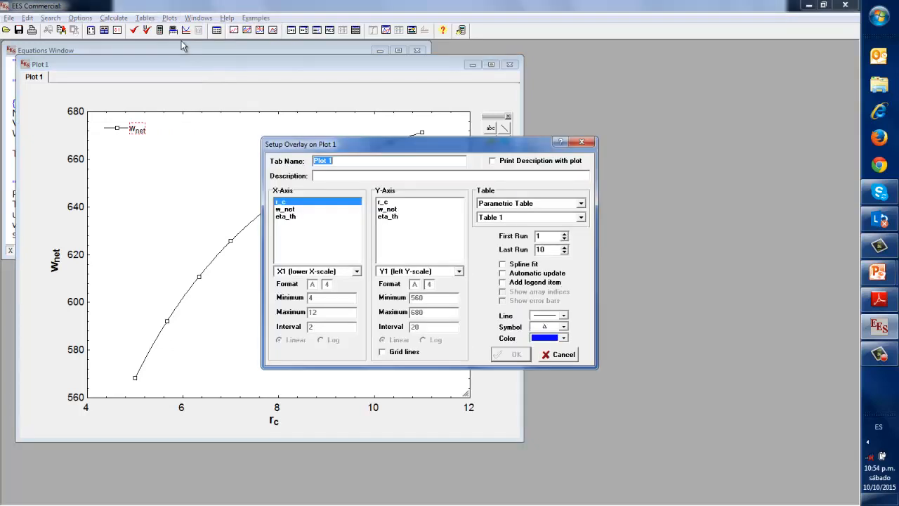
pyautogui.click(390, 217)
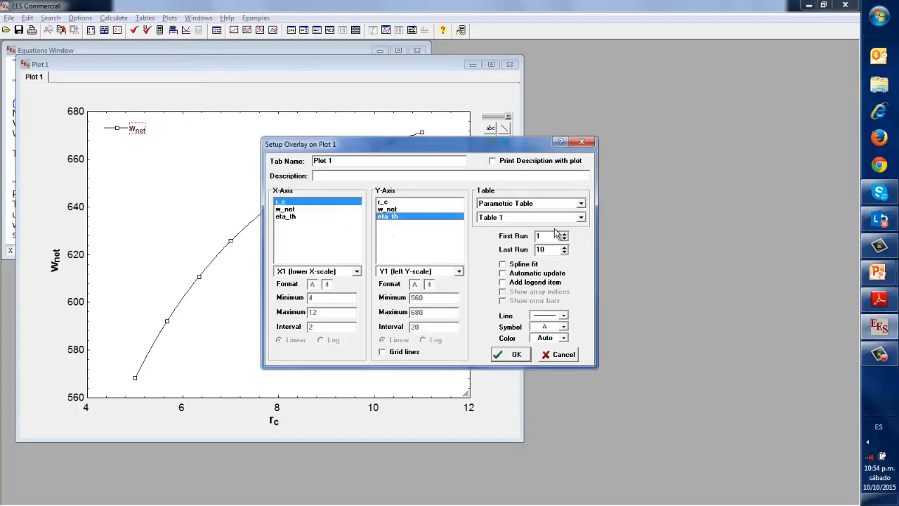
pyautogui.click(432, 272)
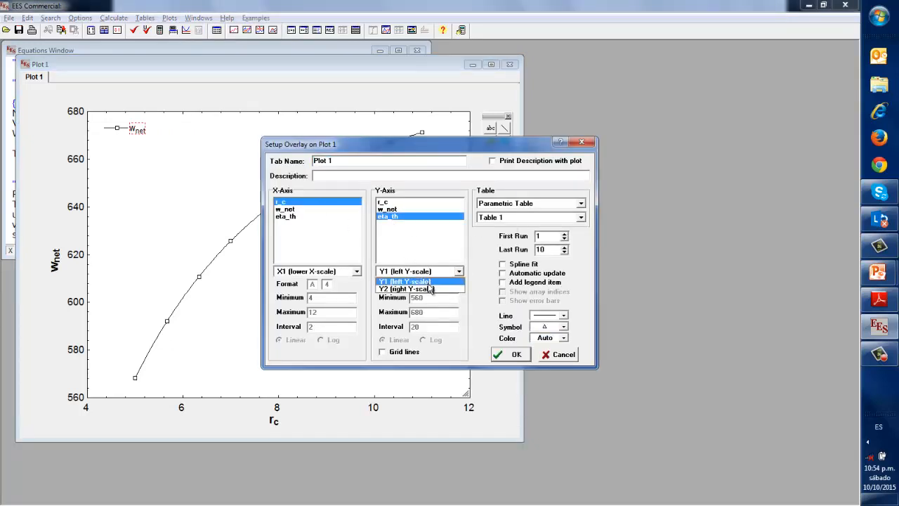
pyautogui.click(430, 289)
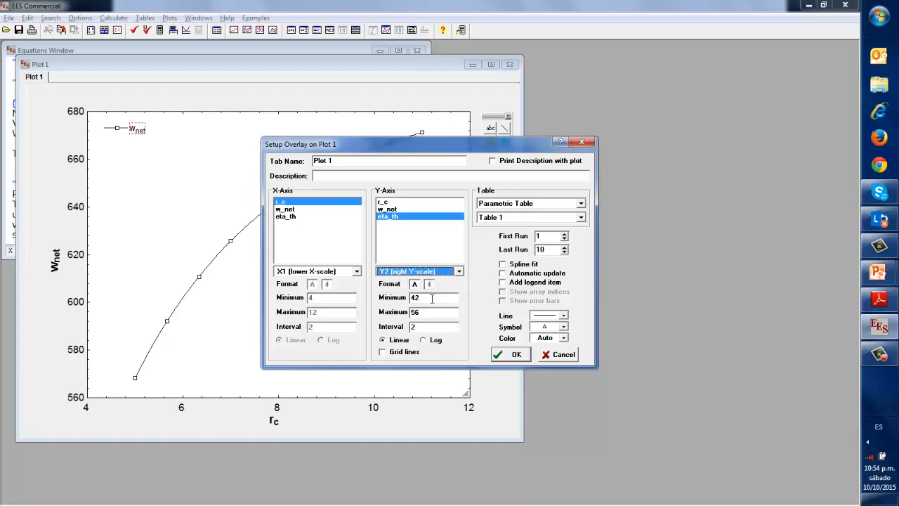
pyautogui.click(502, 273)
pyautogui.click(502, 264)
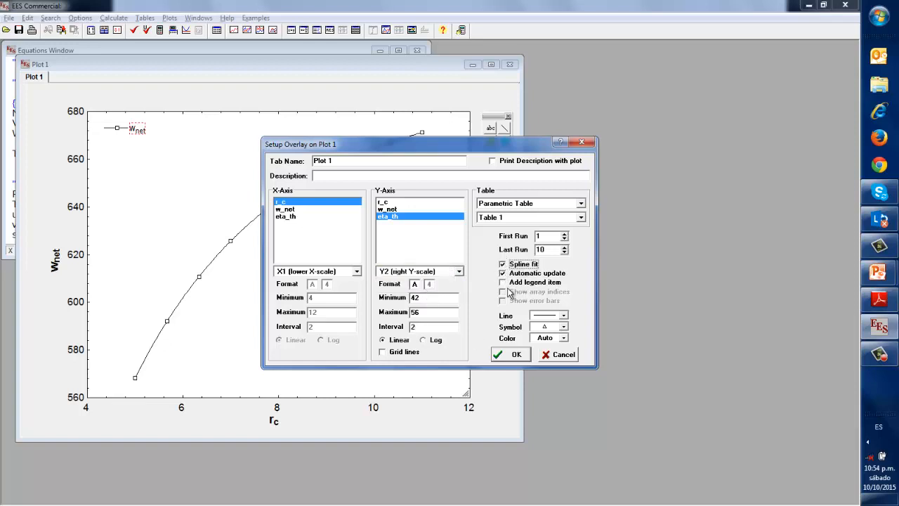
pyautogui.click(502, 282)
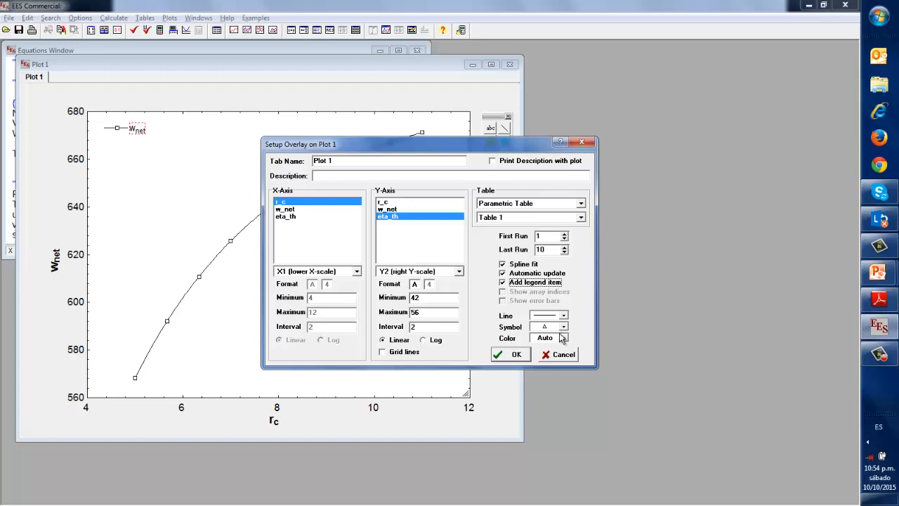
pyautogui.click(515, 356)
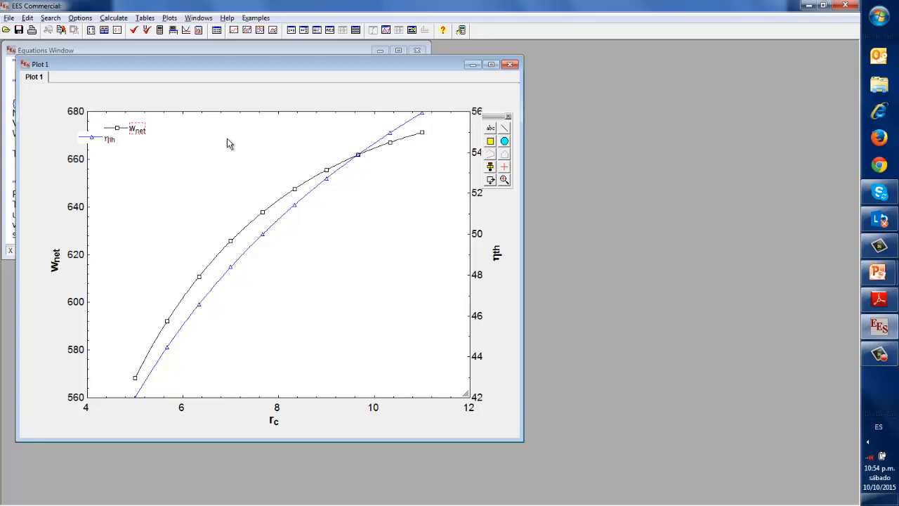
pyautogui.moveTo(111, 139); pyautogui.dragTo(139, 147)
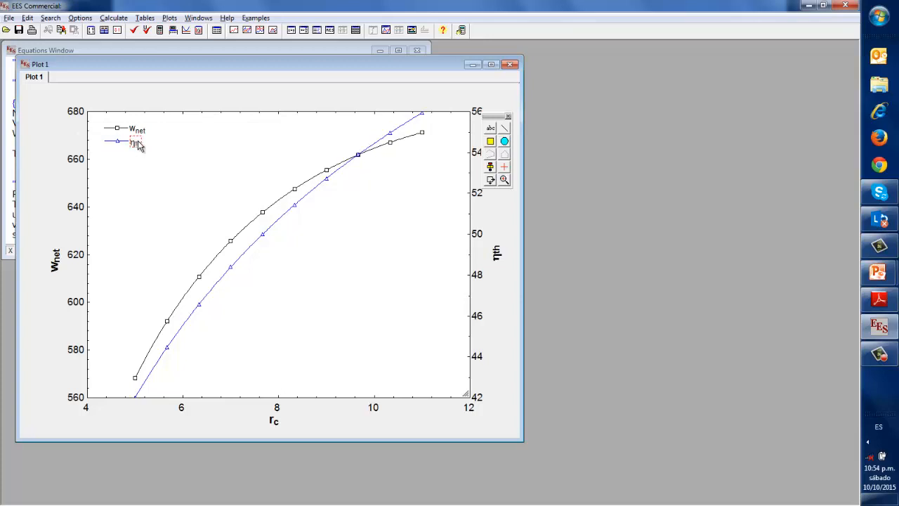
# Step: Create a T-s property plot for Air with the 100, 200, 500 and 1000 kPa isobars and all six suggested specific-volume lines
pyautogui.click(172, 18)
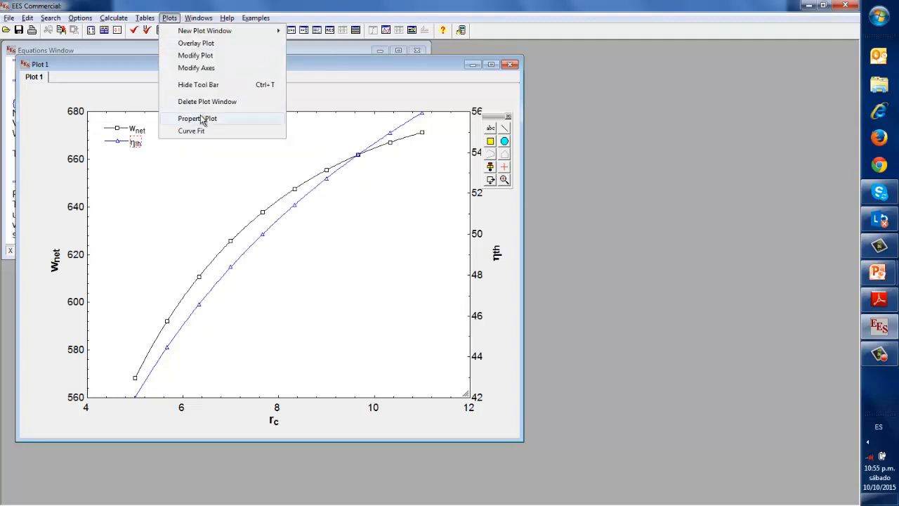
pyautogui.click(200, 118)
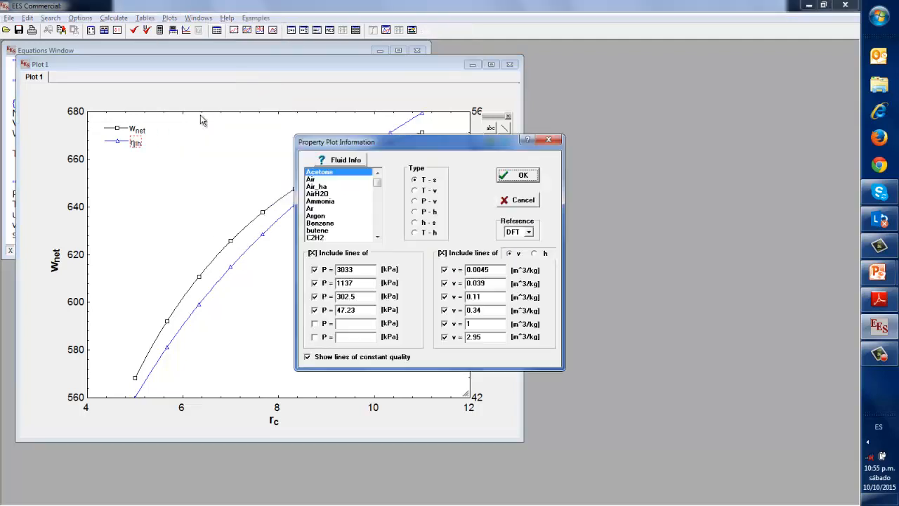
pyautogui.click(315, 181)
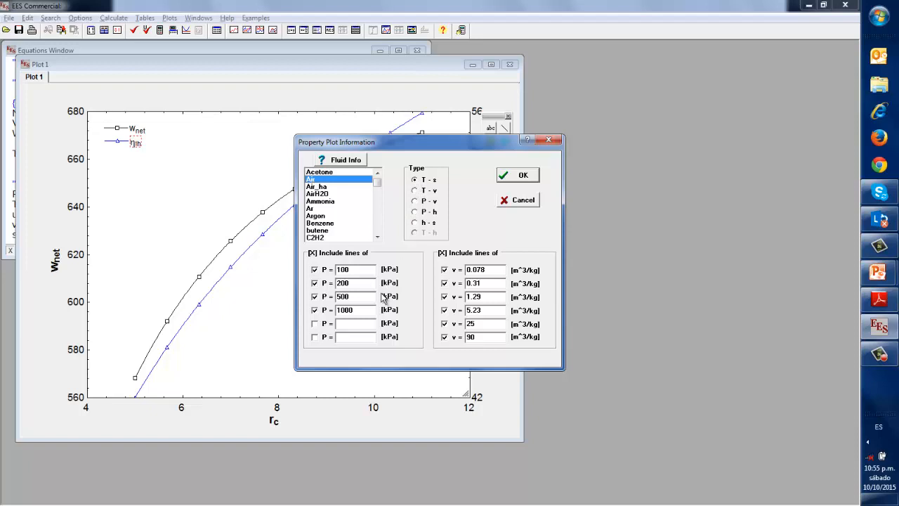
pyautogui.click(443, 269)
pyautogui.click(444, 282)
pyautogui.click(444, 297)
pyautogui.click(444, 283)
pyautogui.click(444, 269)
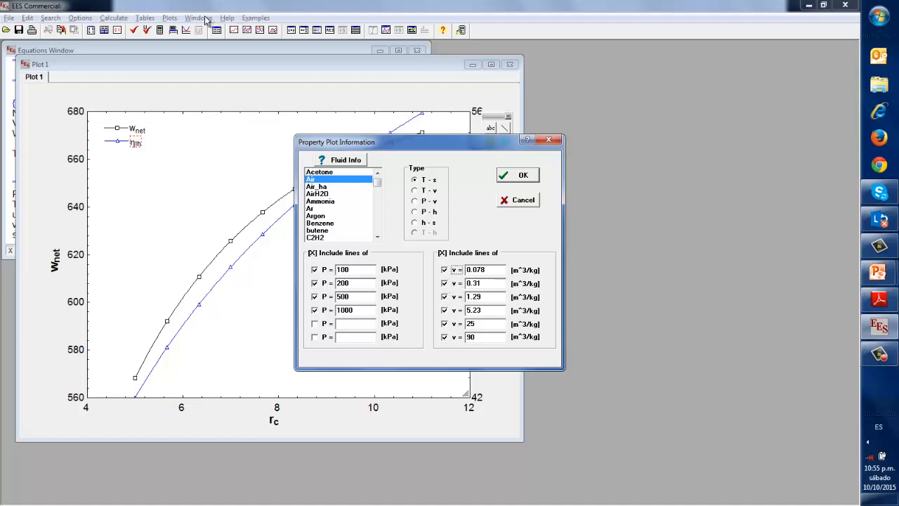
pyautogui.click(511, 180)
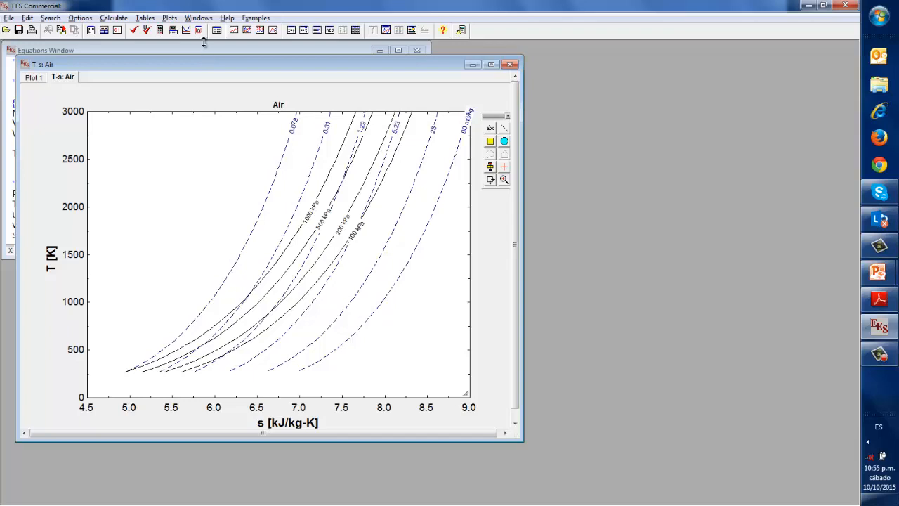
pyautogui.click(170, 18)
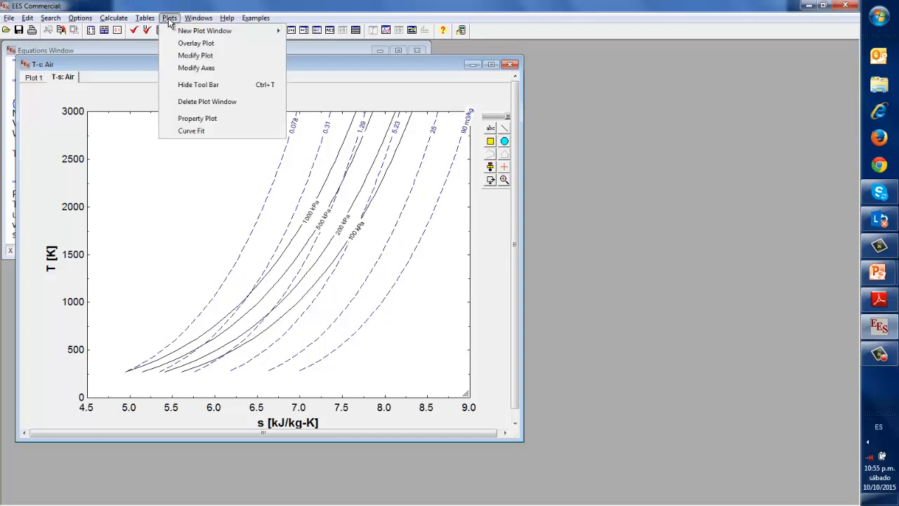
pyautogui.click(196, 44)
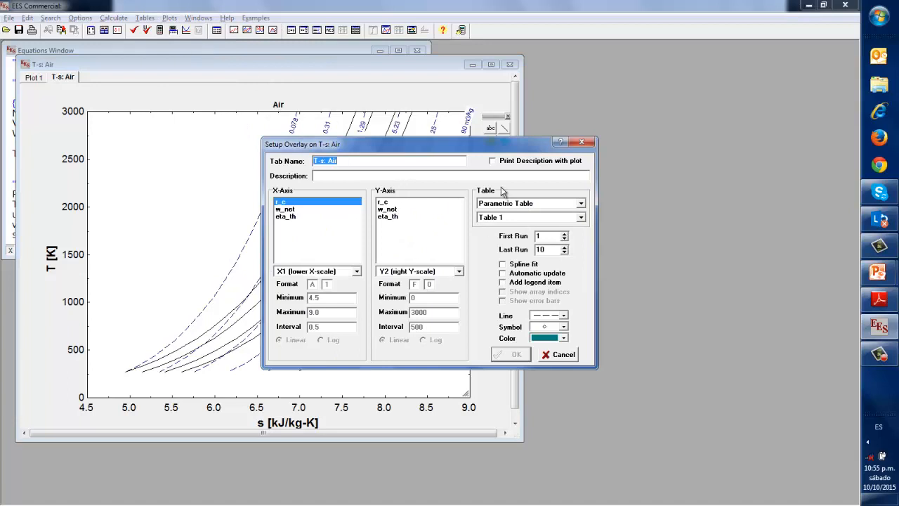
pyautogui.click(580, 203)
pyautogui.click(583, 205)
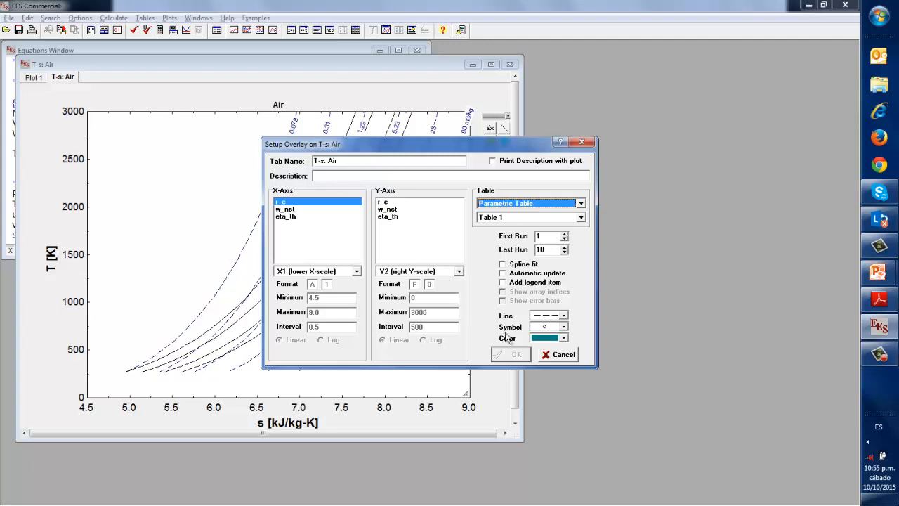
pyautogui.click(561, 357)
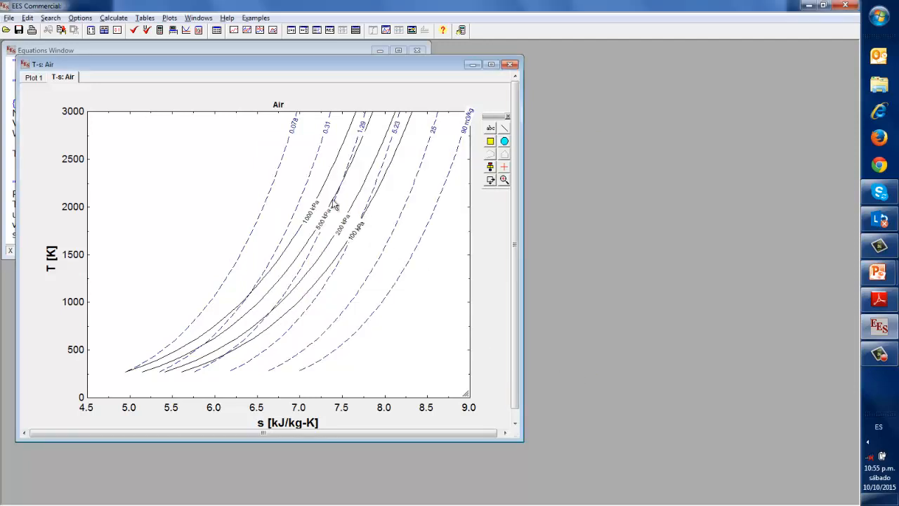
# Step: Add the array equations T1=T[1] and T2=T[2] below the W_dot_net equation at the end of the Equations Window
pyautogui.click(126, 47)
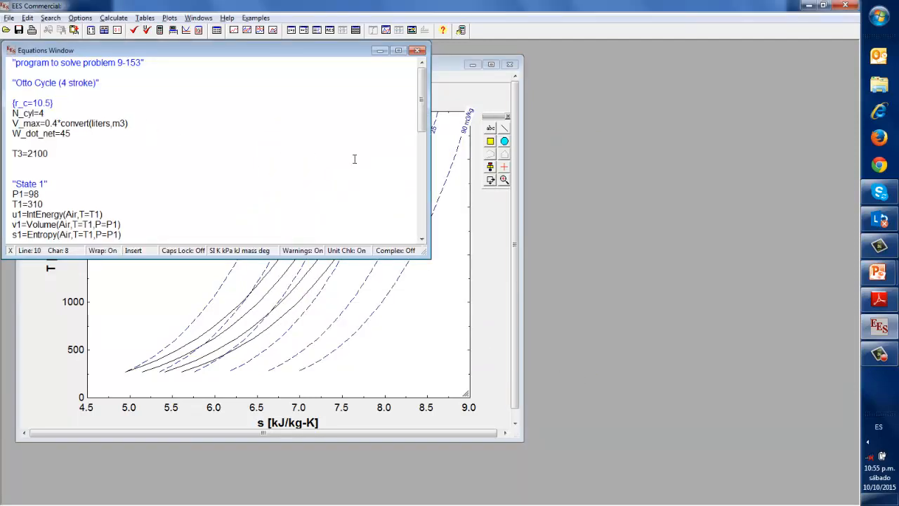
pyautogui.moveTo(421, 124); pyautogui.dragTo(415, 232)
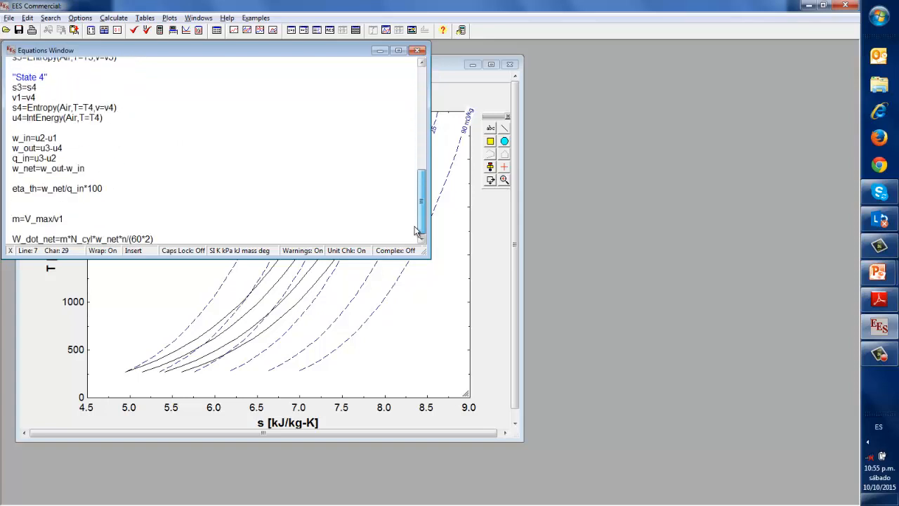
pyautogui.click(188, 239)
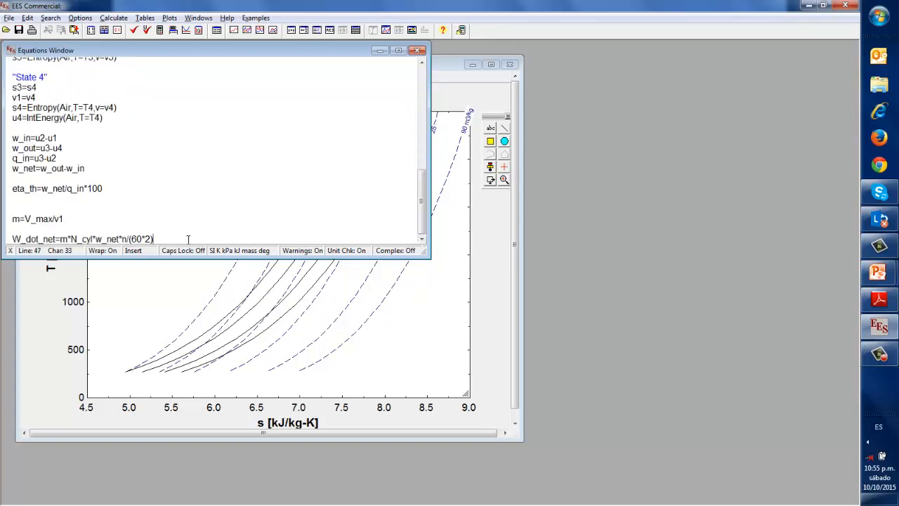
pyautogui.press('Return')
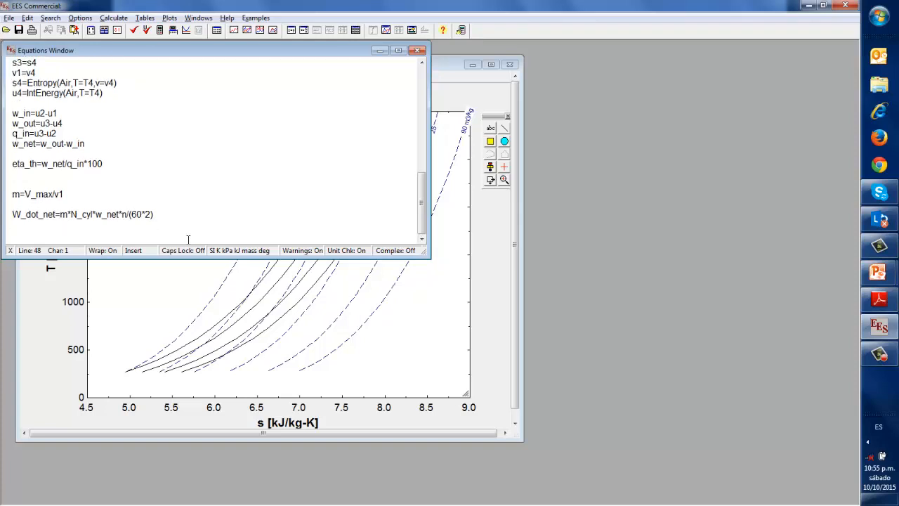
pyautogui.click(878, 354)
pyautogui.click(845, 464)
pyautogui.write('1')
pyautogui.press('Return')
pyautogui.write('T2=T')
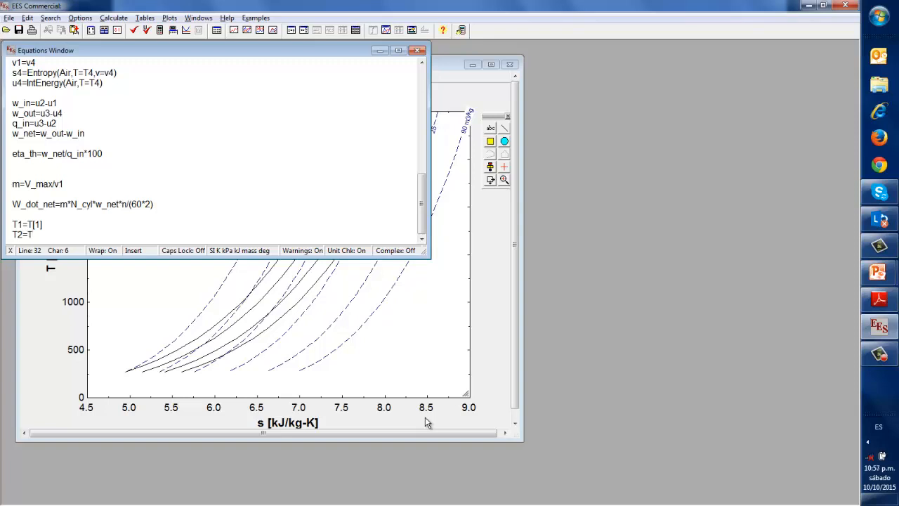
pyautogui.write('[2')
pyautogui.press('Return')
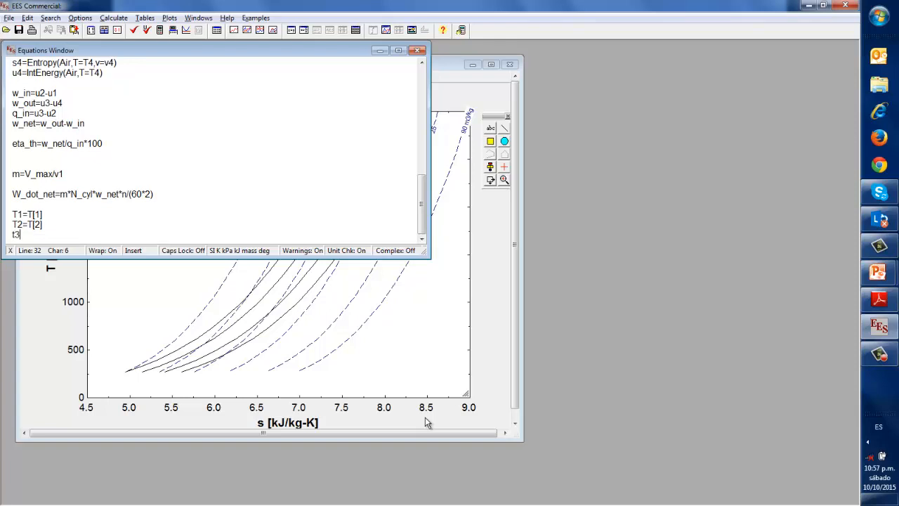
# Step: Add the array equations T3=T[3] and T4=T[4] below the T2 line
pyautogui.write('t3=T[3]')
pyautogui.press('Return')
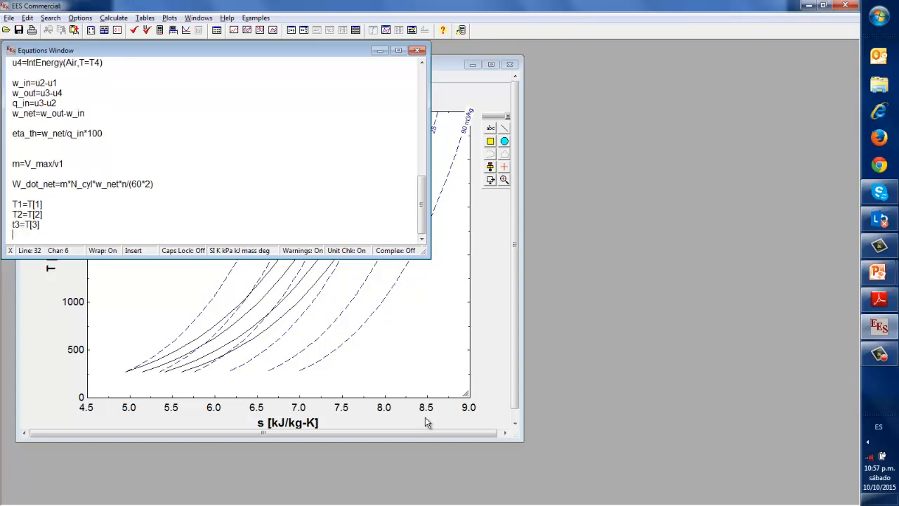
pyautogui.press('BackSpace')
pyautogui.write('T')
pyautogui.write('T4')
pyautogui.write('=T')
pyautogui.write('[4')
pyautogui.write(']')
pyautogui.press('Return')
pyautogui.press('Return')
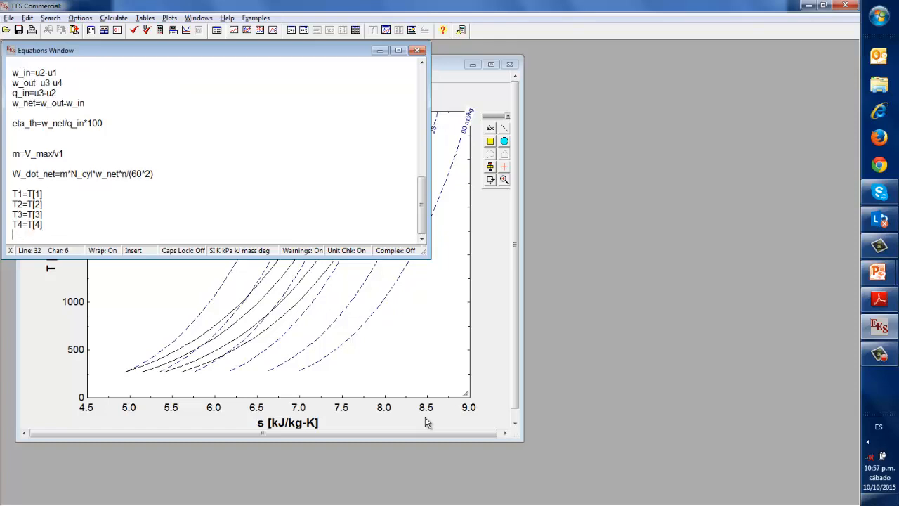
# Step: Add the entropy array equations s1=s[1], s2=s[2], s3=s[3] and s4=s[4] below the temperature ones
pyautogui.write('s1=')
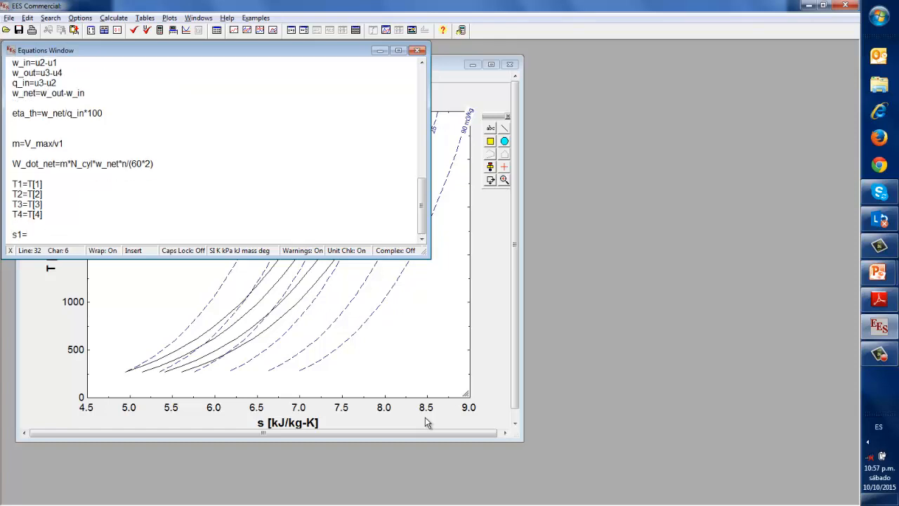
pyautogui.write('s[1]')
pyautogui.press('Return')
pyautogui.write('s2=')
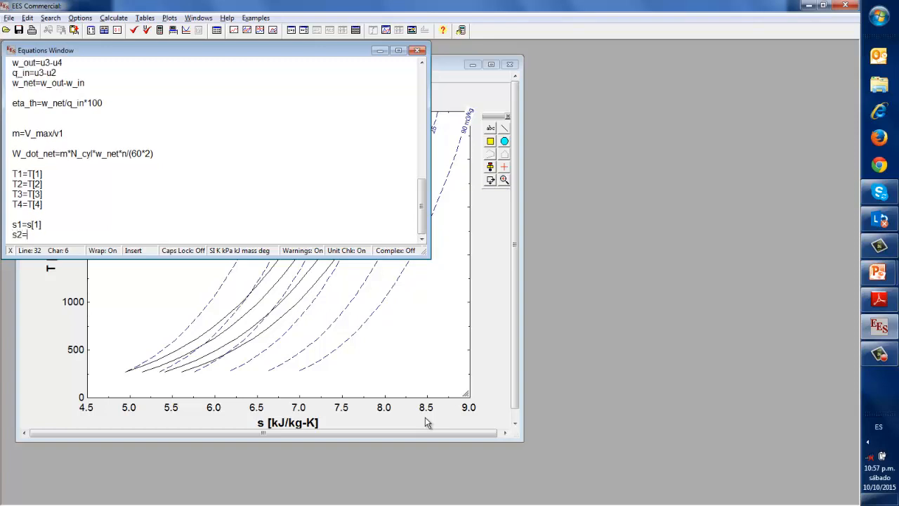
pyautogui.write('S')
pyautogui.press('BackSpace')
pyautogui.write('s[2]')
pyautogui.press('Return')
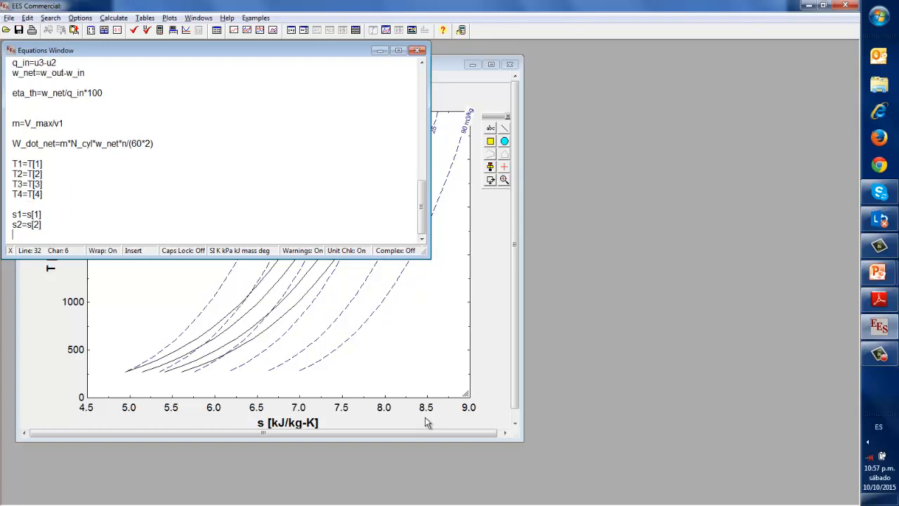
pyautogui.write('s3=s[3]')
pyautogui.press('Return')
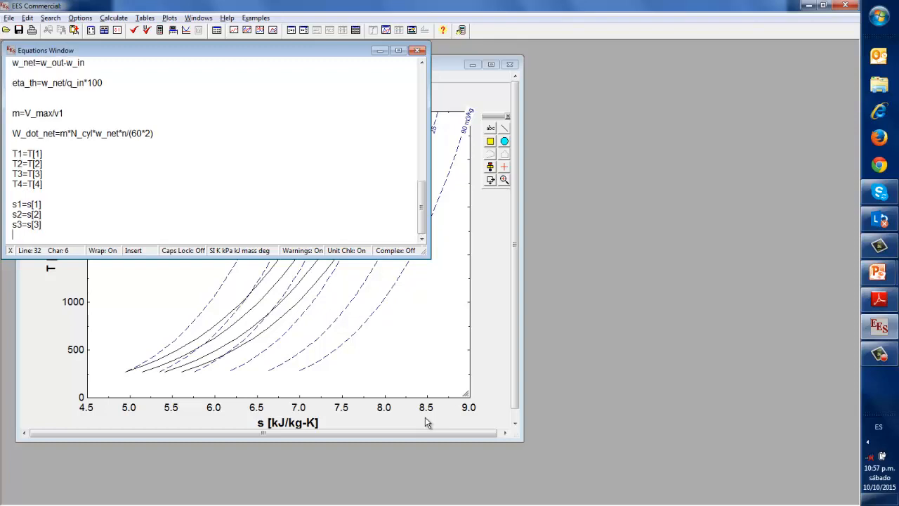
pyautogui.write('s4=s[4')
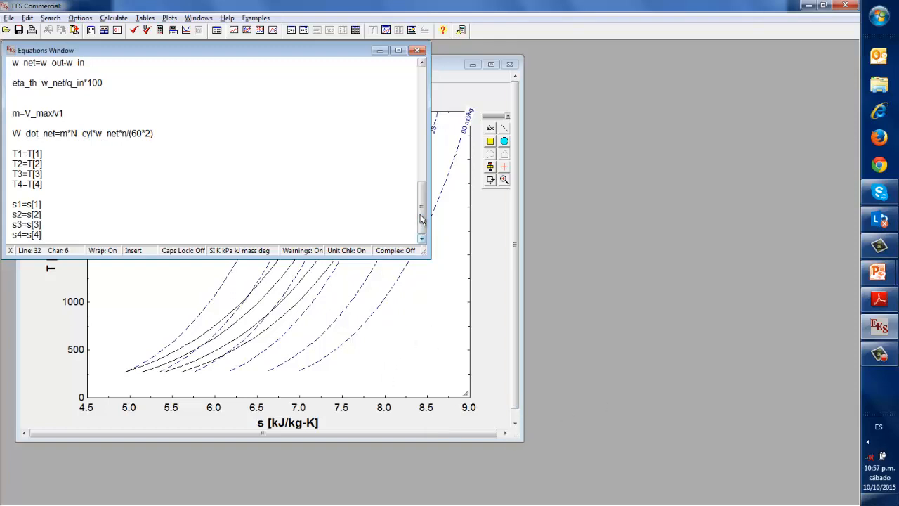
# Step: Uncomment the r_c=10.5 equation near the start of the program and solve the equations, accepting the air property warning
pyautogui.moveTo(421, 220); pyautogui.dragTo(406, 127)
pyautogui.scroll(1, 393, 111)
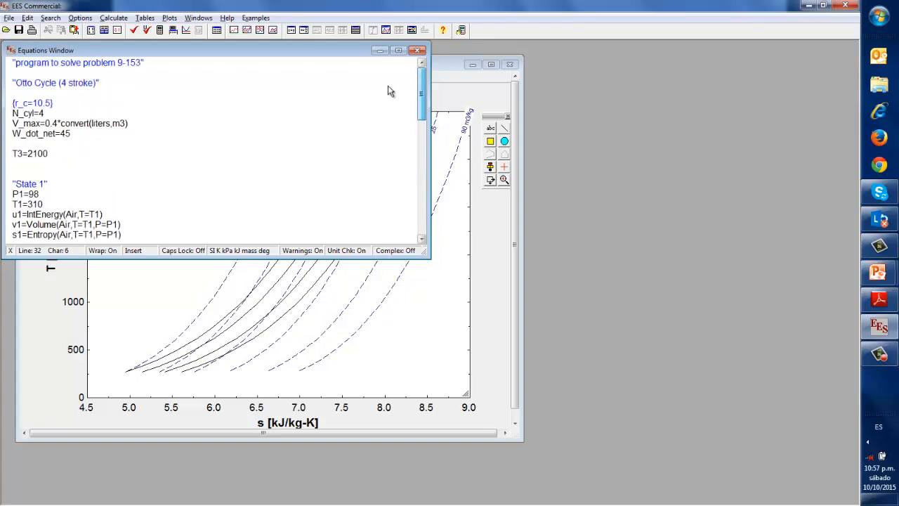
pyautogui.click(93, 90)
pyautogui.click(58, 102)
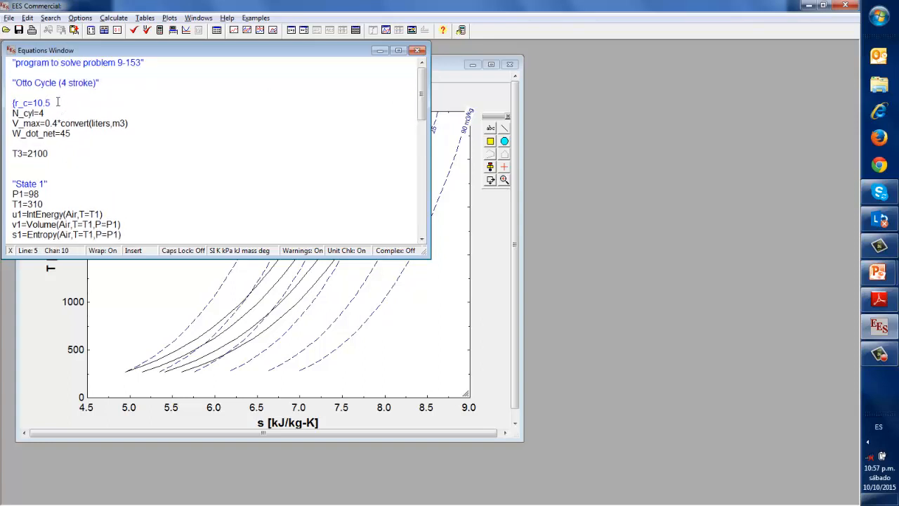
pyautogui.press('Home')
pyautogui.press('Delete')
pyautogui.press('F2')
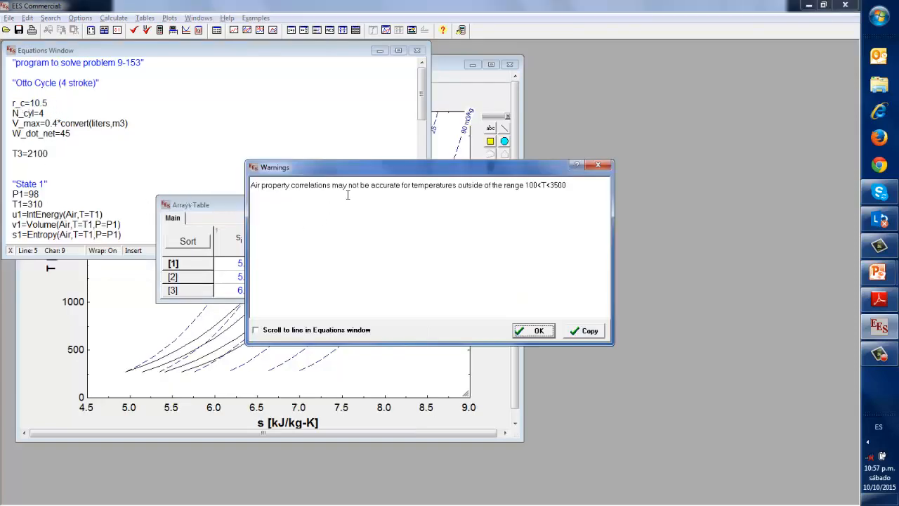
pyautogui.click(534, 331)
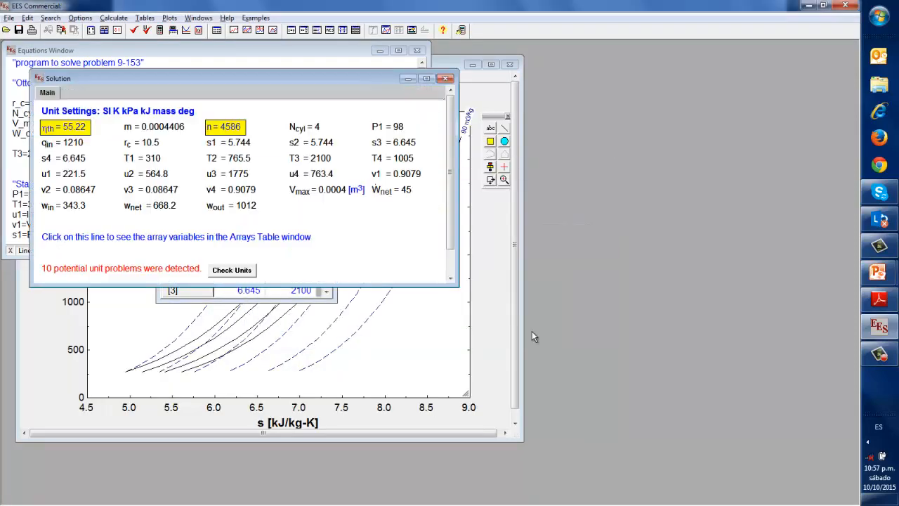
# Step: Enlarge the Arrays Table to show all four states and set up a plot overlay of T[i] against s[i] from that table
pyautogui.click(285, 298)
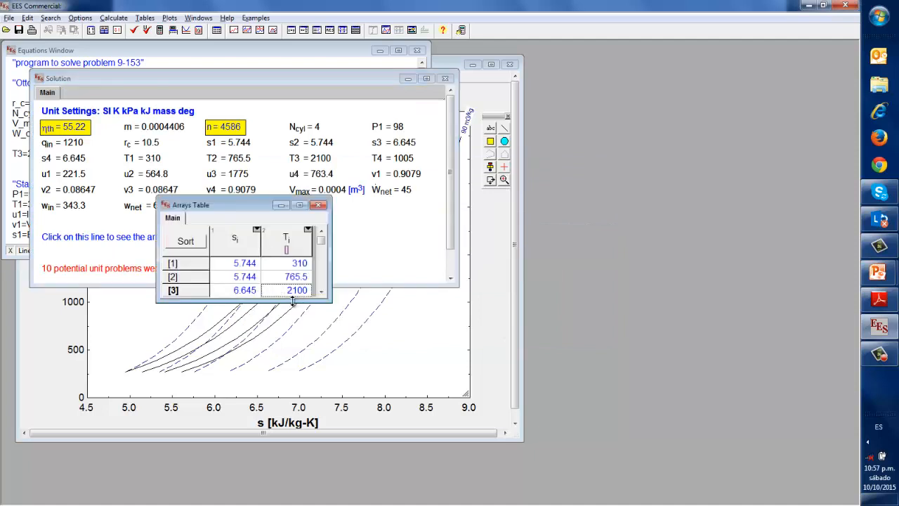
pyautogui.moveTo(292, 299); pyautogui.dragTo(290, 364)
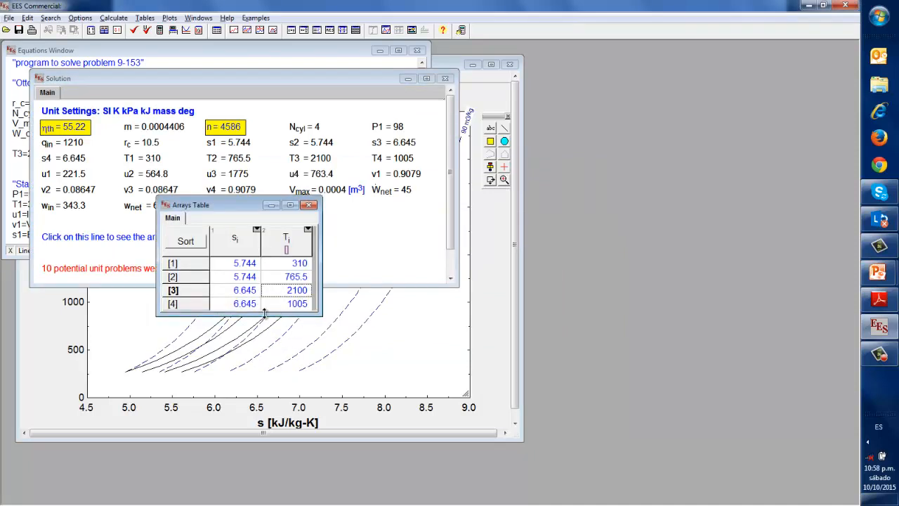
pyautogui.click(170, 18)
pyautogui.click(191, 44)
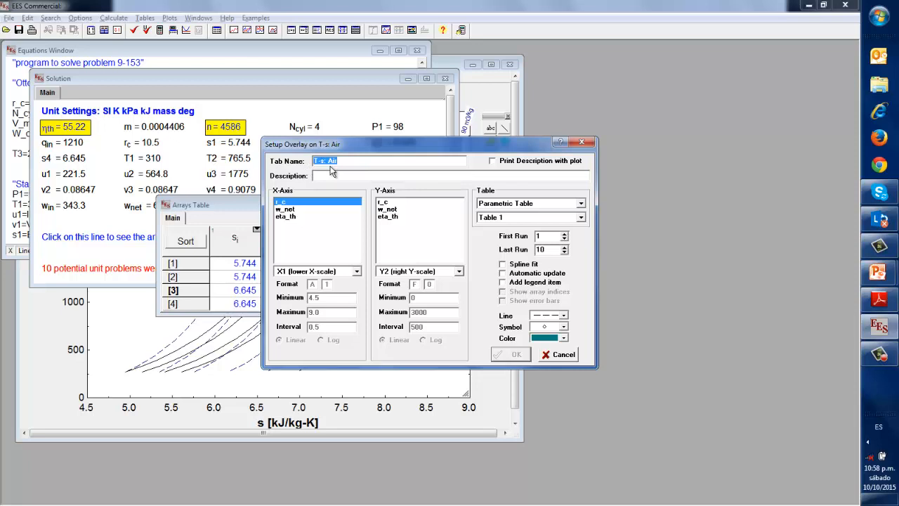
pyautogui.click(539, 205)
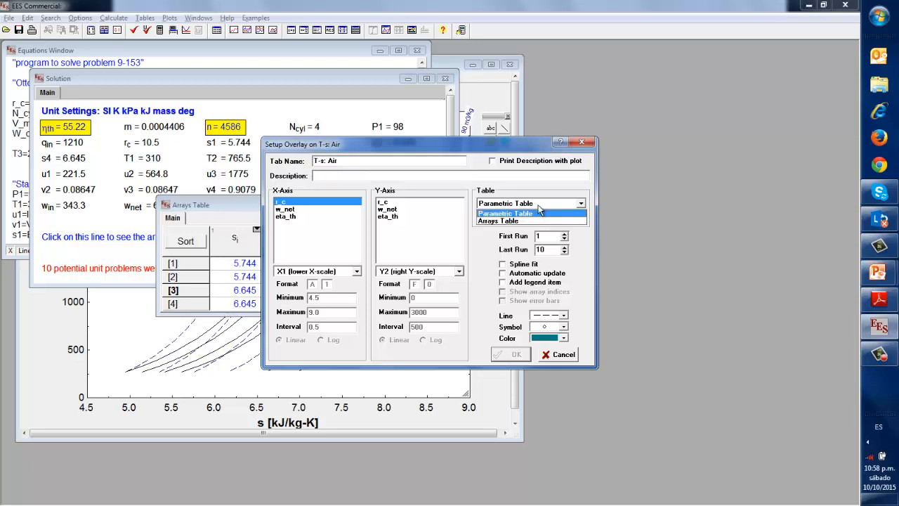
pyautogui.click(532, 222)
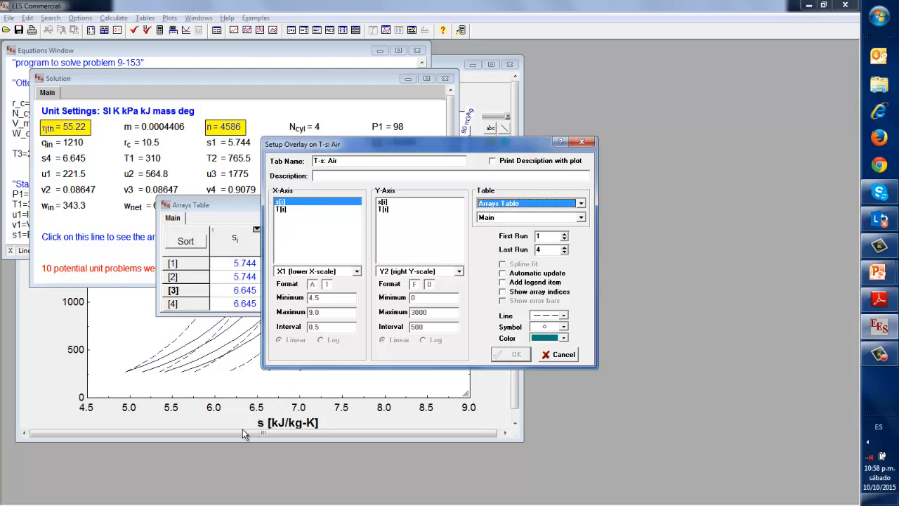
pyautogui.click(383, 209)
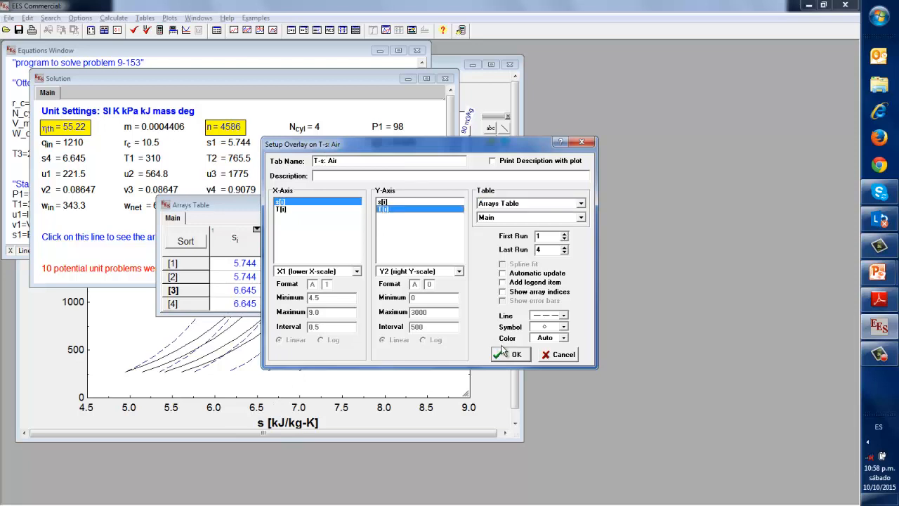
# Step: Create the T-s overlay with a legend item, array indices, a solid line, circle symbols, red colour and automatic update
pyautogui.click(503, 284)
pyautogui.click(503, 291)
pyautogui.click(563, 316)
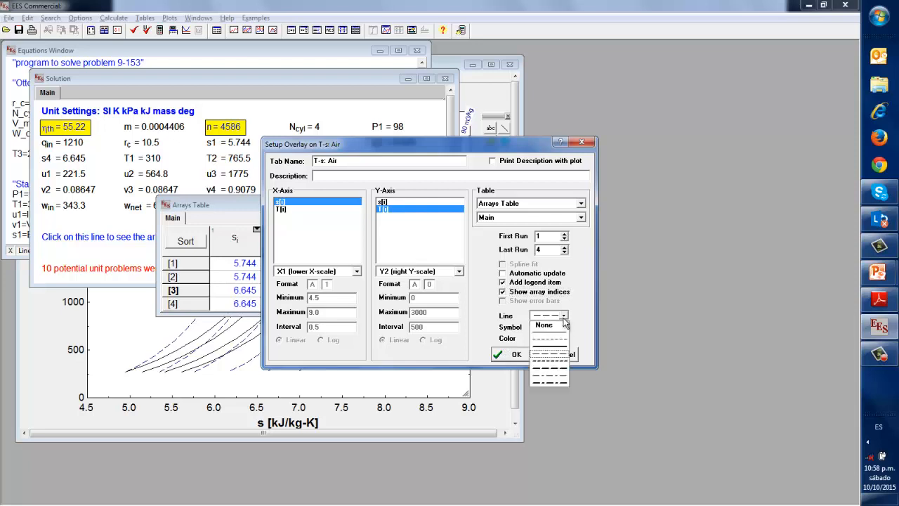
pyautogui.click(549, 346)
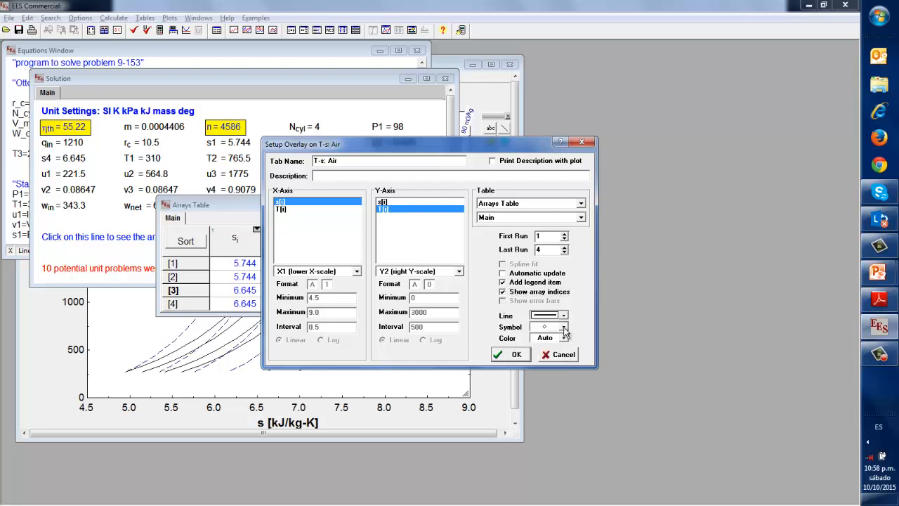
pyautogui.click(563, 327)
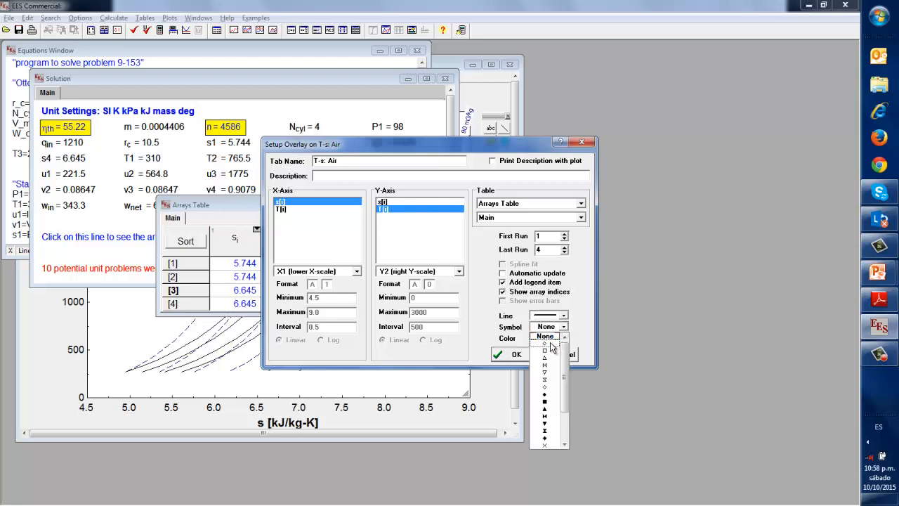
pyautogui.click(554, 343)
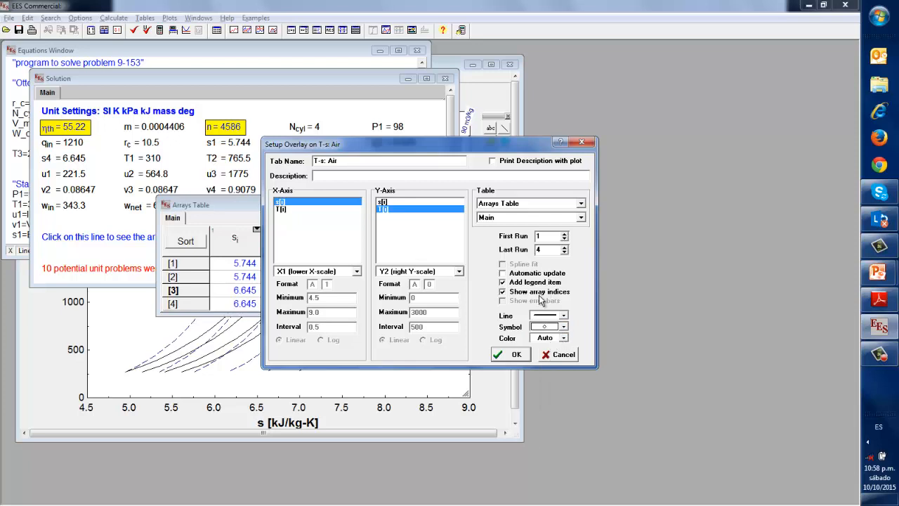
pyautogui.click(562, 338)
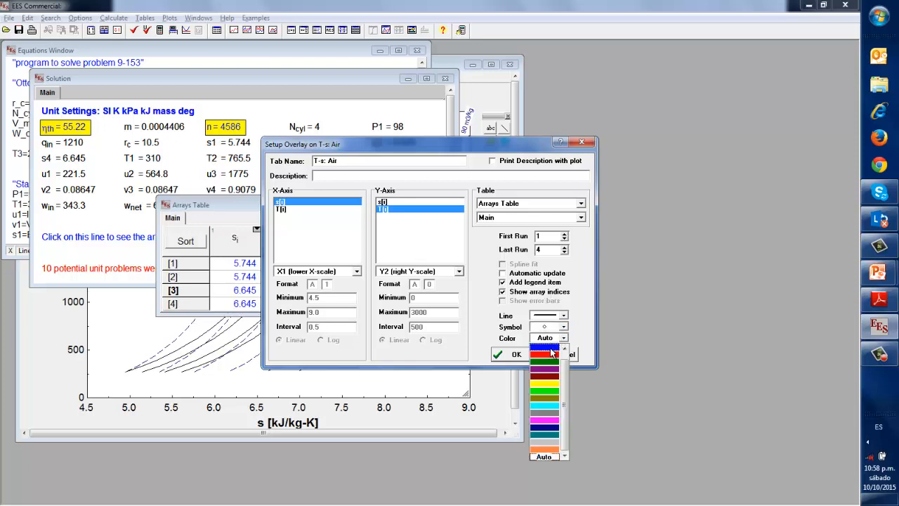
pyautogui.click(545, 354)
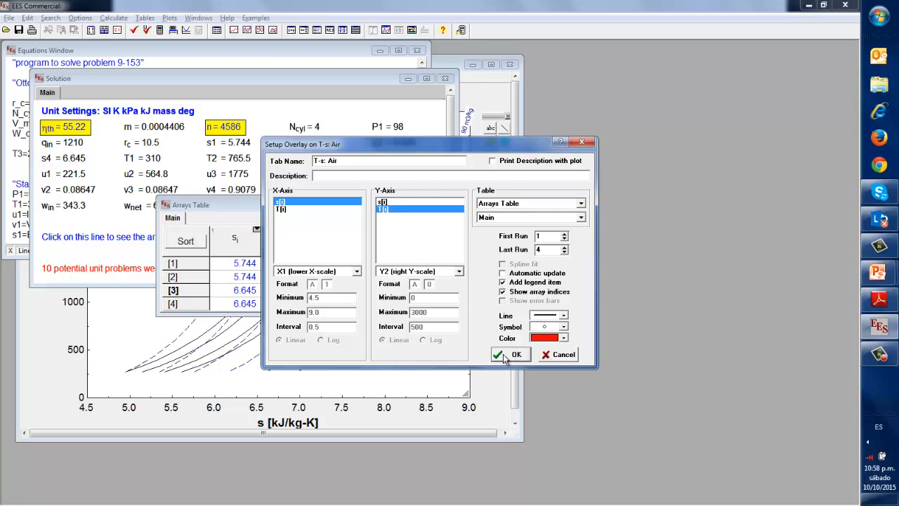
pyautogui.click(502, 273)
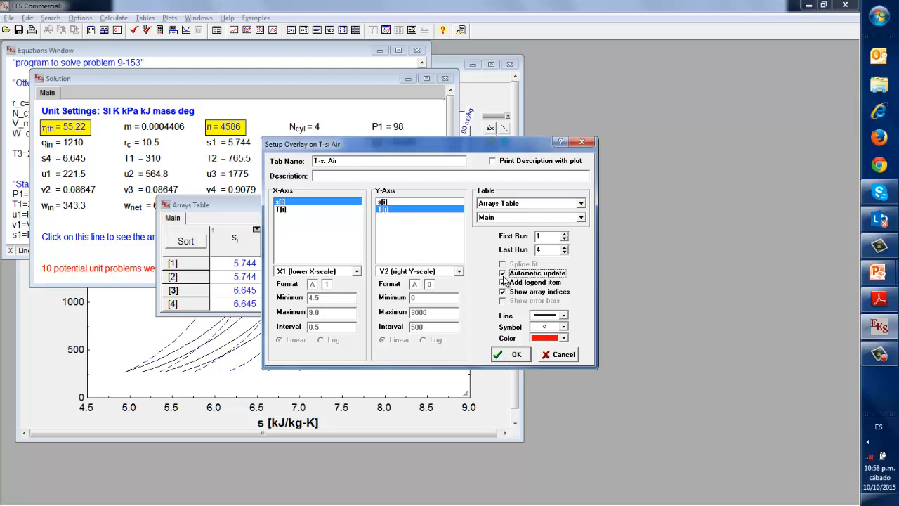
pyautogui.click(504, 355)
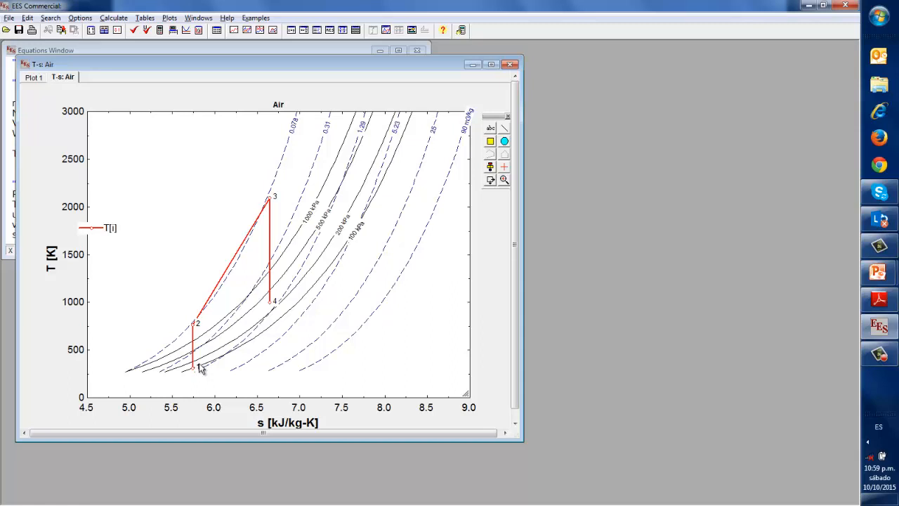
# Step: Add the equation s[5]=s[1] below s4=s[4] at the end of the Equations Window
pyautogui.hotkey('ctrl', 'e')
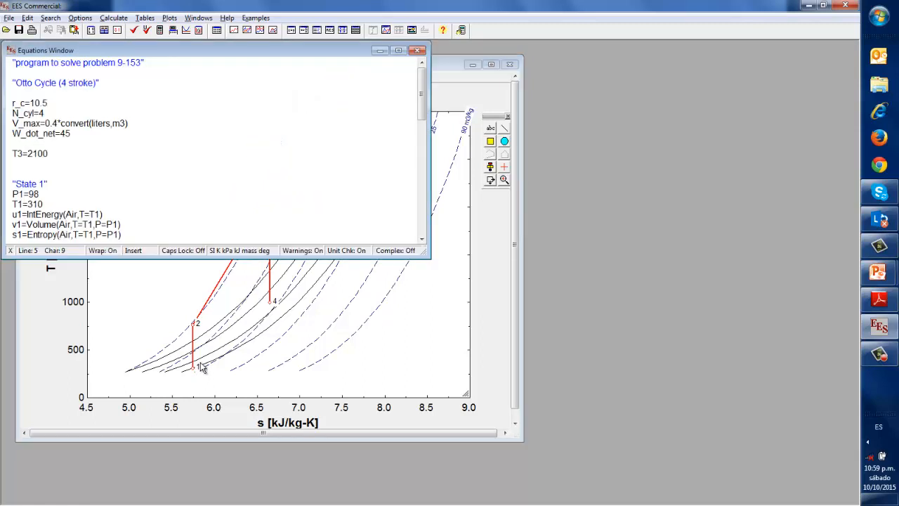
pyautogui.click(169, 223)
pyautogui.scroll(-10, 169, 223)
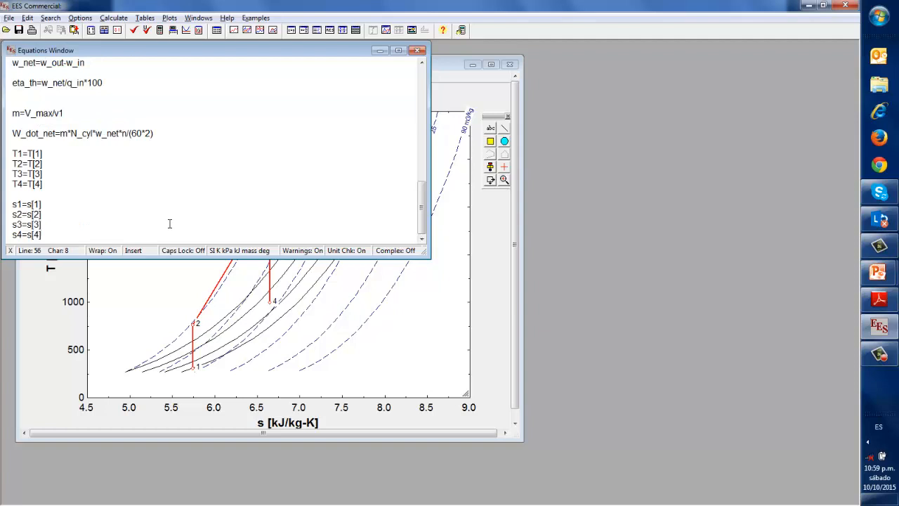
pyautogui.press('Return')
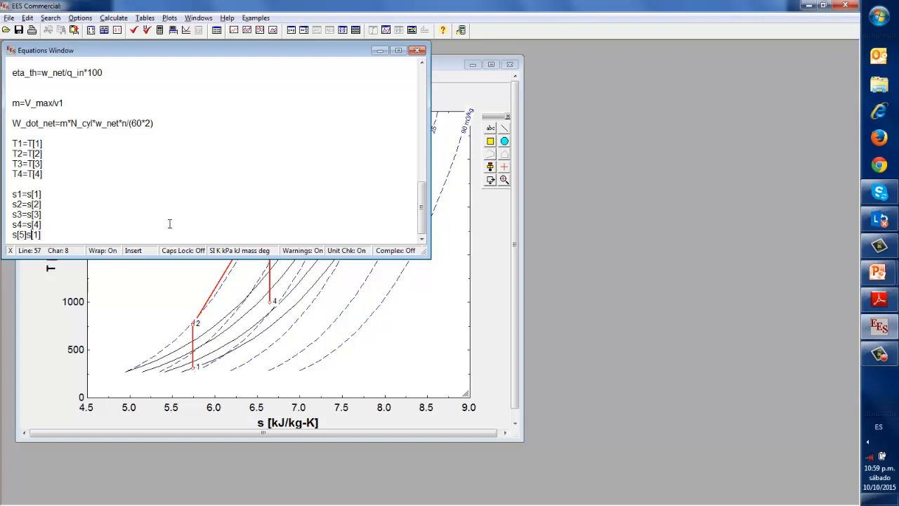
pyautogui.write('=')
# Step: Add T[1]=T[5] below T4=T[4], solve the equations accepting the air property warning, and bring the T-s plot forward
pyautogui.press('Return')
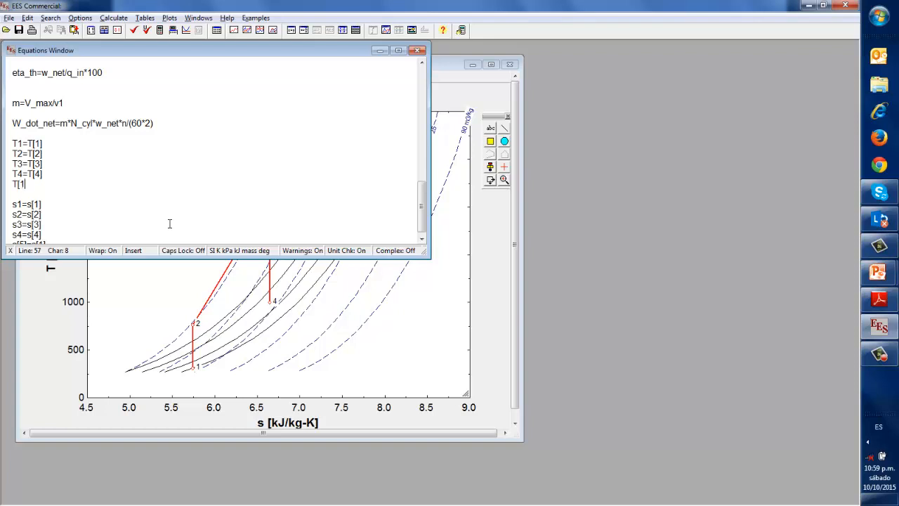
pyautogui.write('T[1]=T[5')
pyautogui.press('F2')
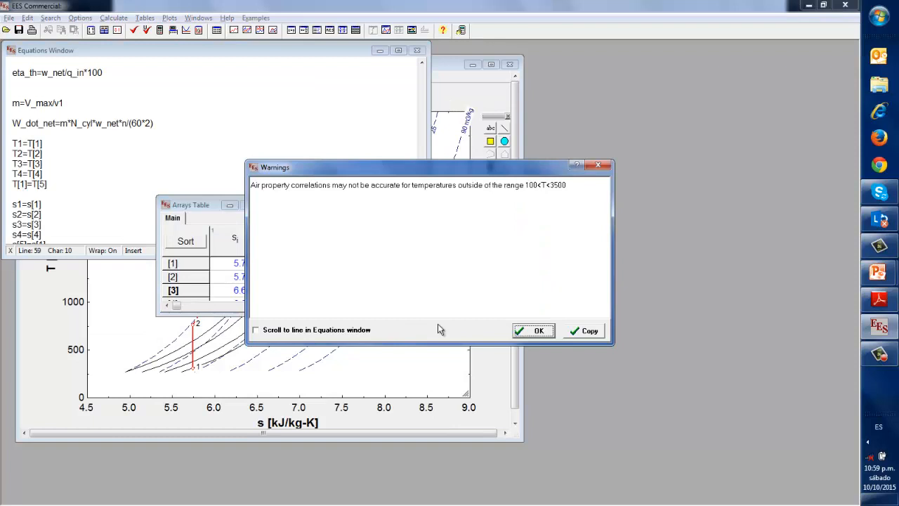
pyautogui.click(525, 331)
pyautogui.click(313, 343)
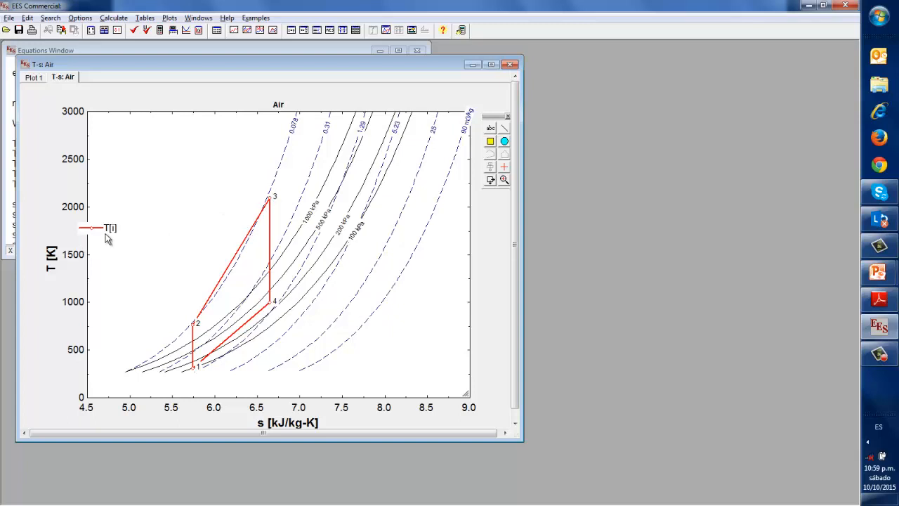
# Step: Move the T[i] legend to the upper-left corner of the T-s plot area
pyautogui.moveTo(106, 231); pyautogui.dragTo(106, 130)
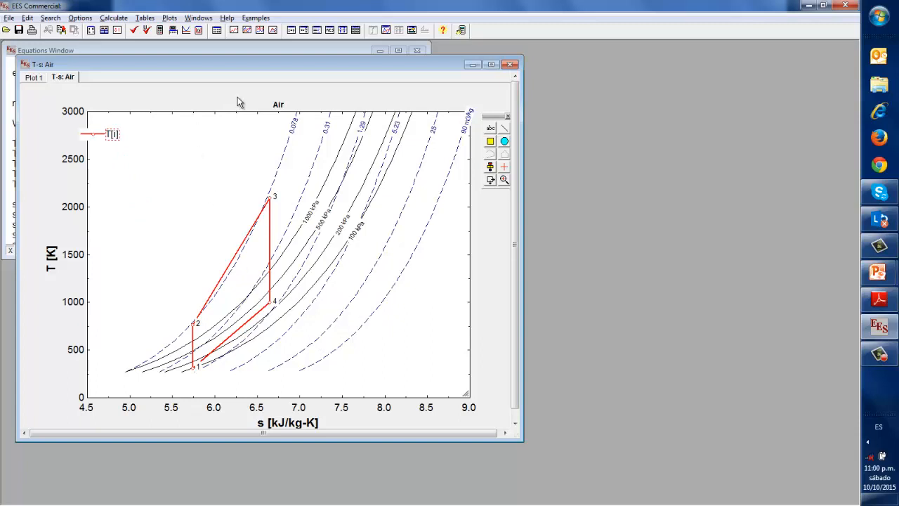
pyautogui.click(9, 18)
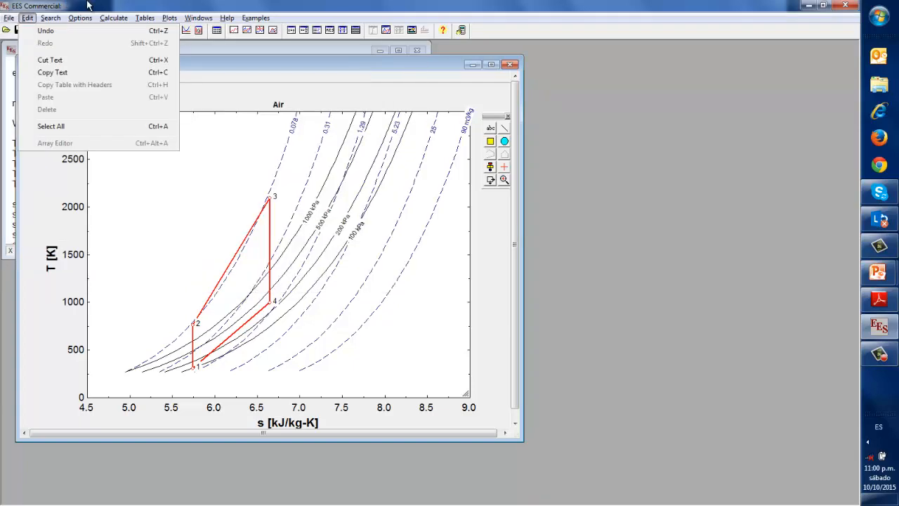
pyautogui.click(573, 224)
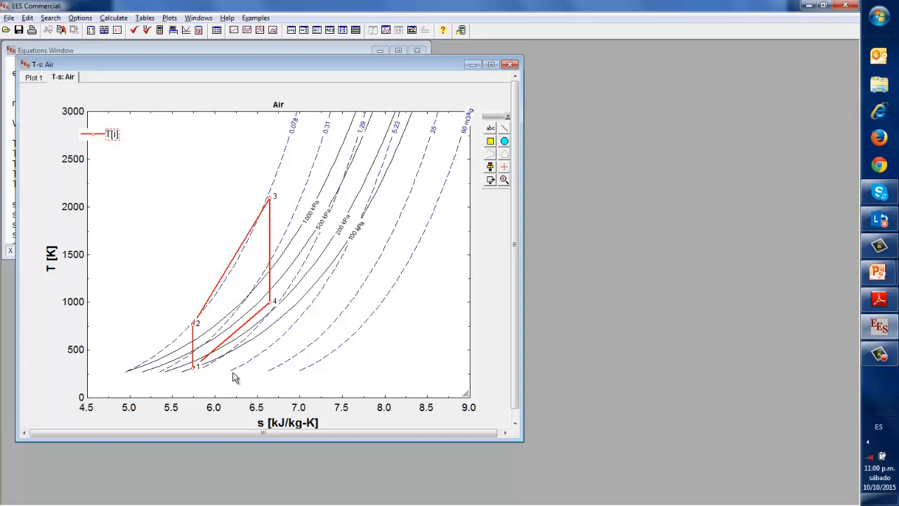
# Step: Set N_cyl to 6 near the start of the program and solve the equations, accepting the air property warning
pyautogui.click(132, 49)
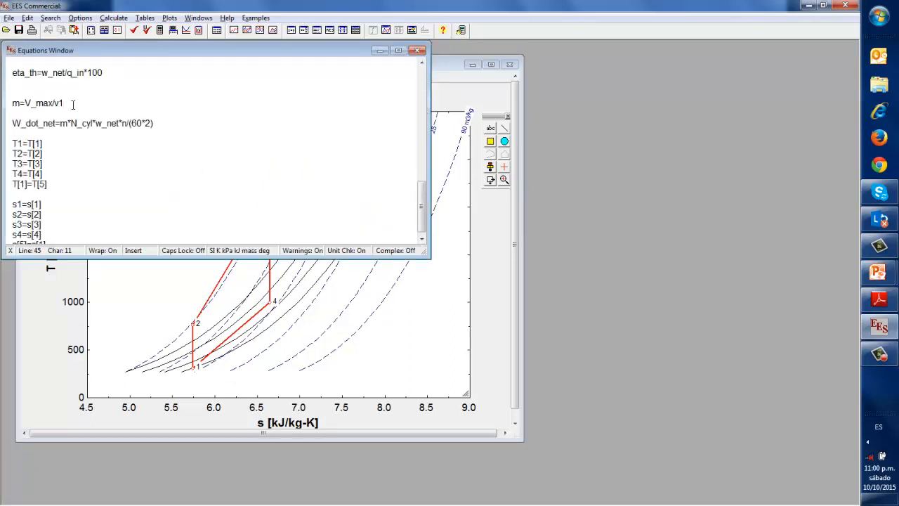
pyautogui.scroll(14, 72, 103)
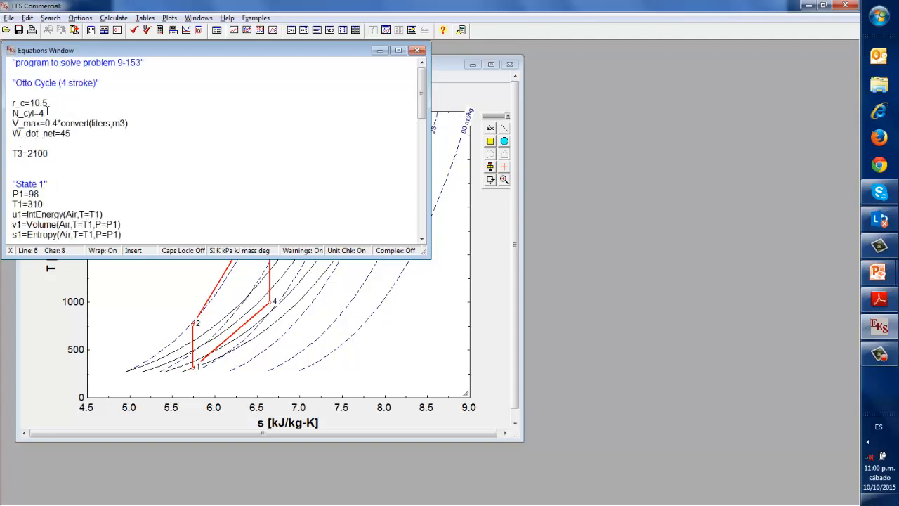
pyautogui.click(49, 111)
pyautogui.press('BackSpace')
pyautogui.click(63, 194)
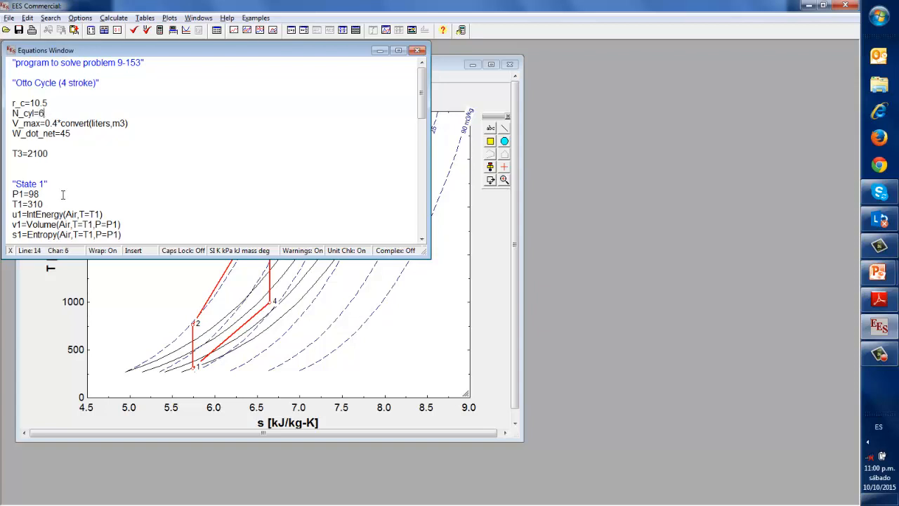
pyautogui.press('F2')
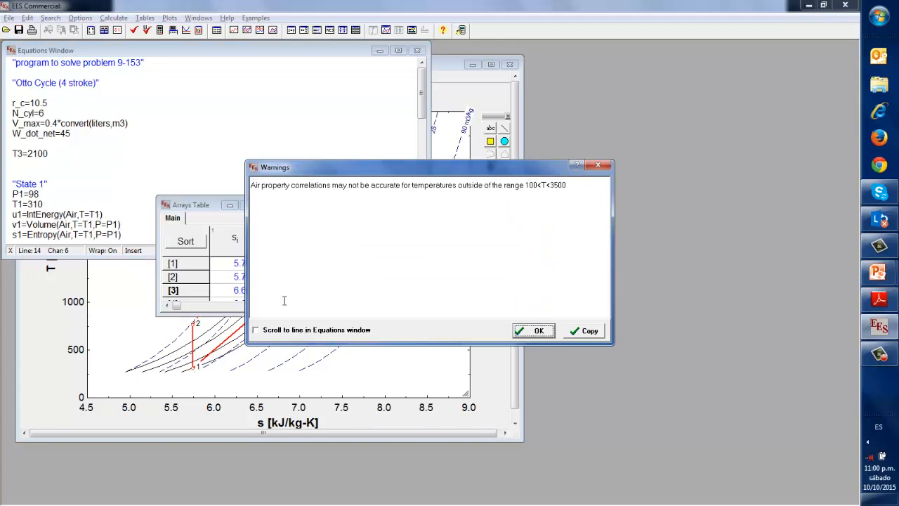
pyautogui.click(518, 336)
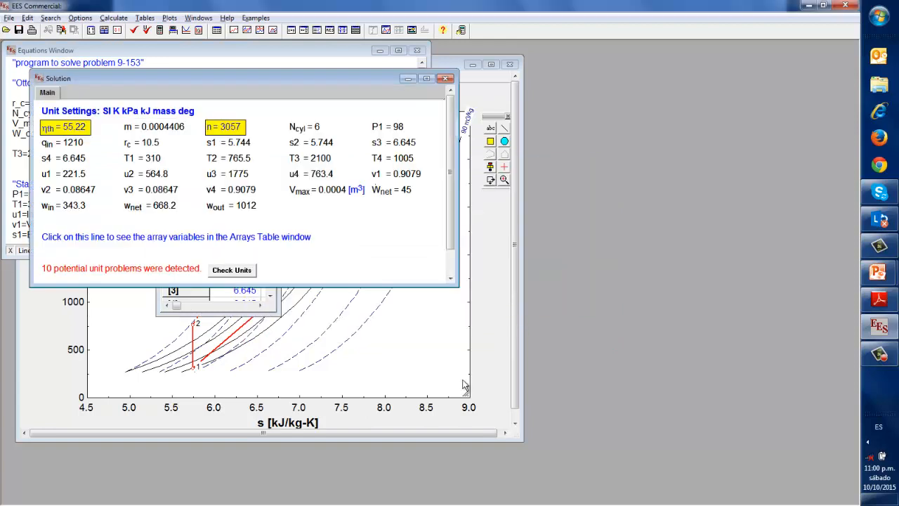
# Step: Check the cycle on the T-s plot, then display the Solution window to review the results for six cylinders
pyautogui.click(394, 367)
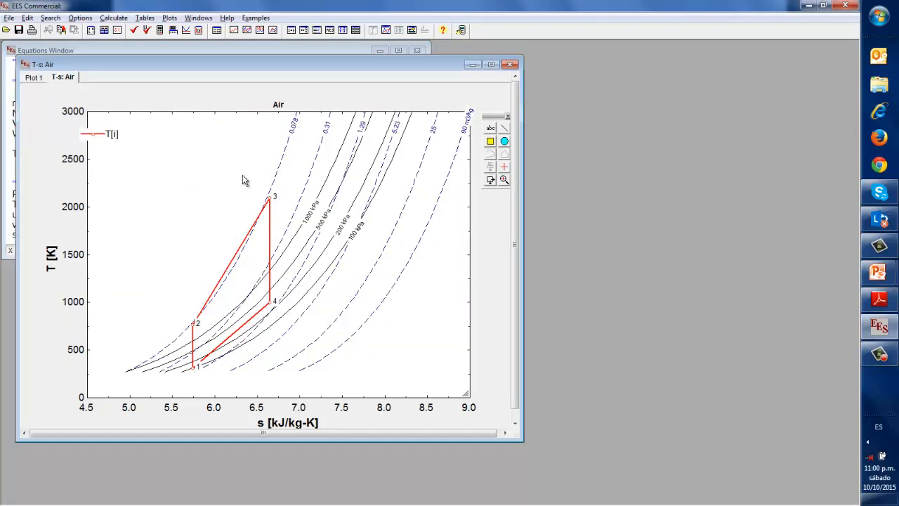
pyautogui.click(198, 19)
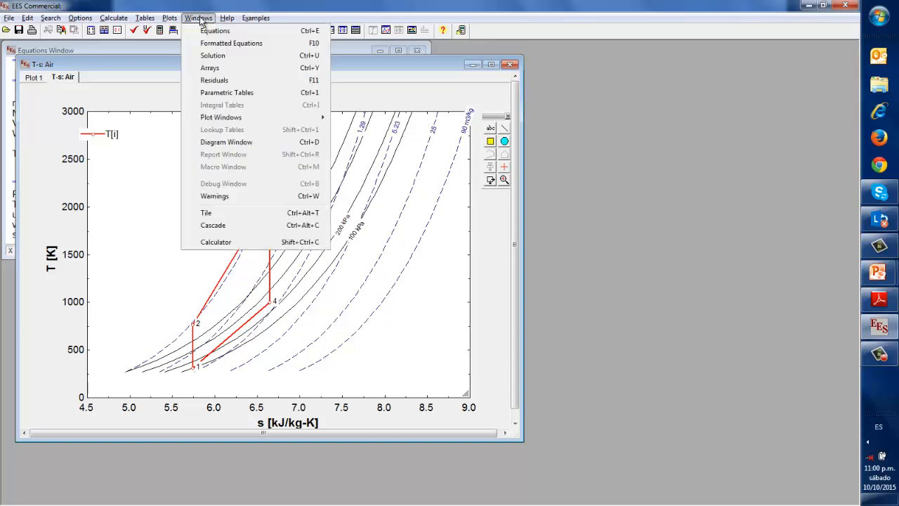
pyautogui.click(212, 56)
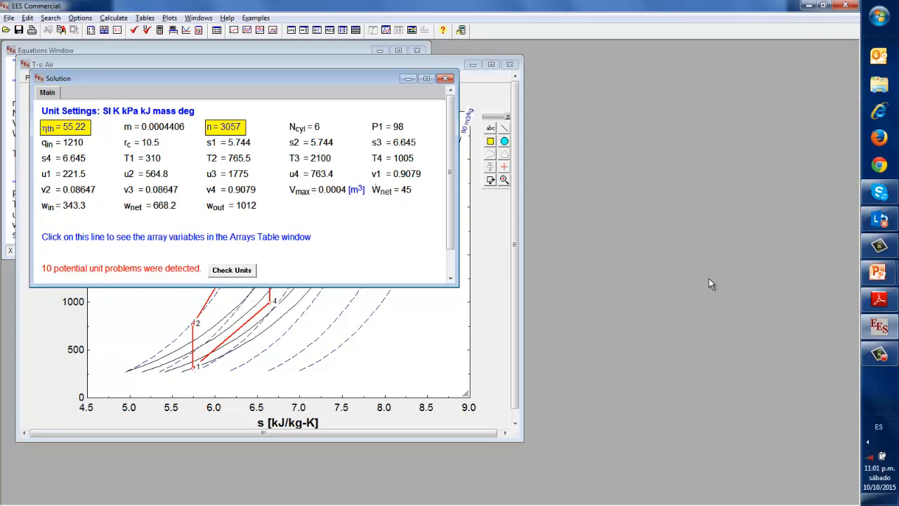
pyautogui.hotkey('alt', 'Tab')
pyautogui.press('Tab')
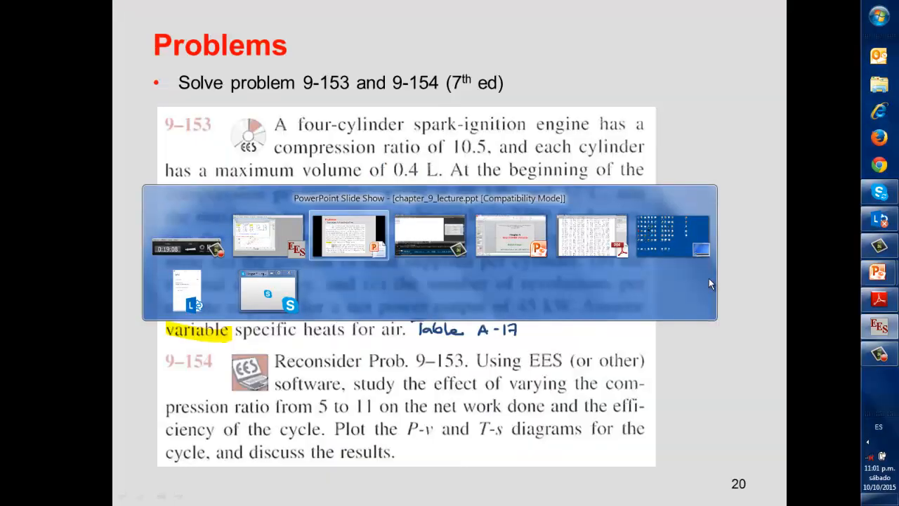
pyautogui.press('Tab')
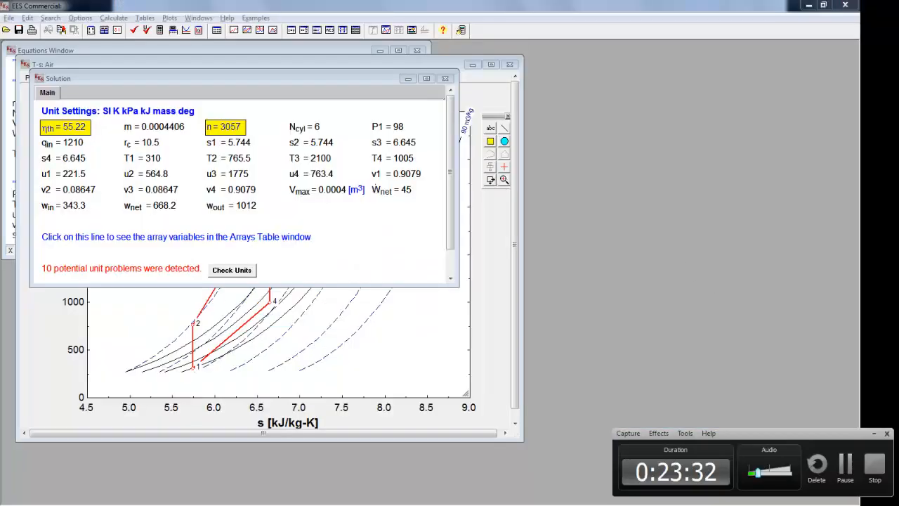
pyautogui.click(845, 469)
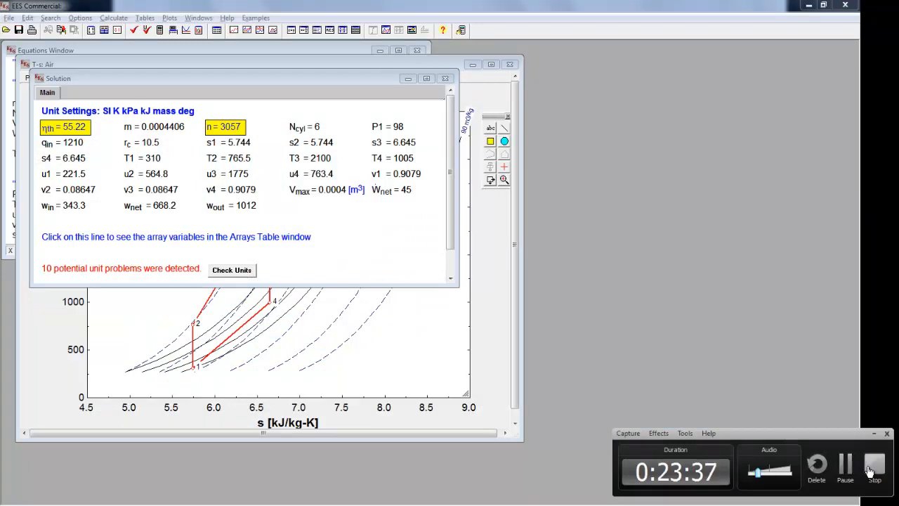